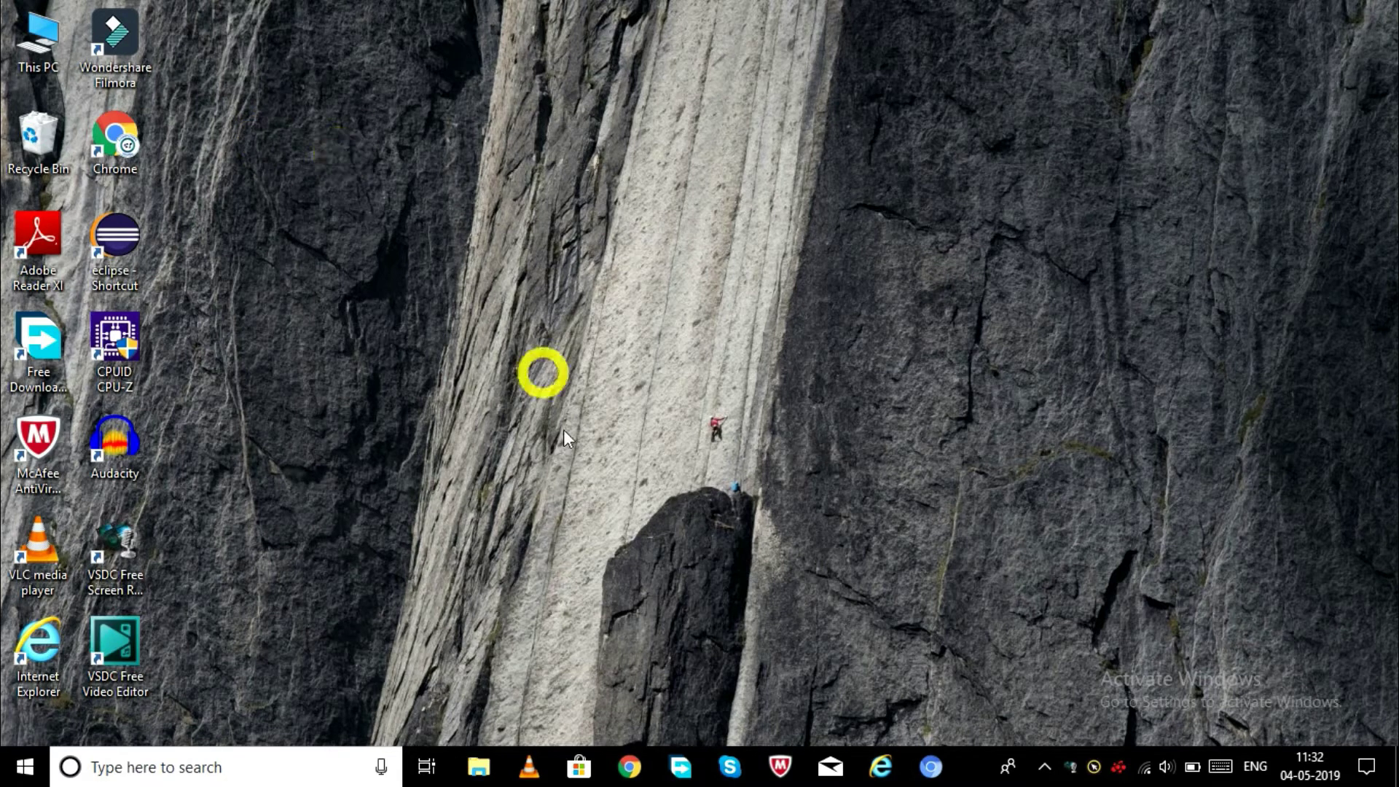
- Open Chrome, search Google for "get into pc" and open the getintopc.com website
left_click(631, 768)
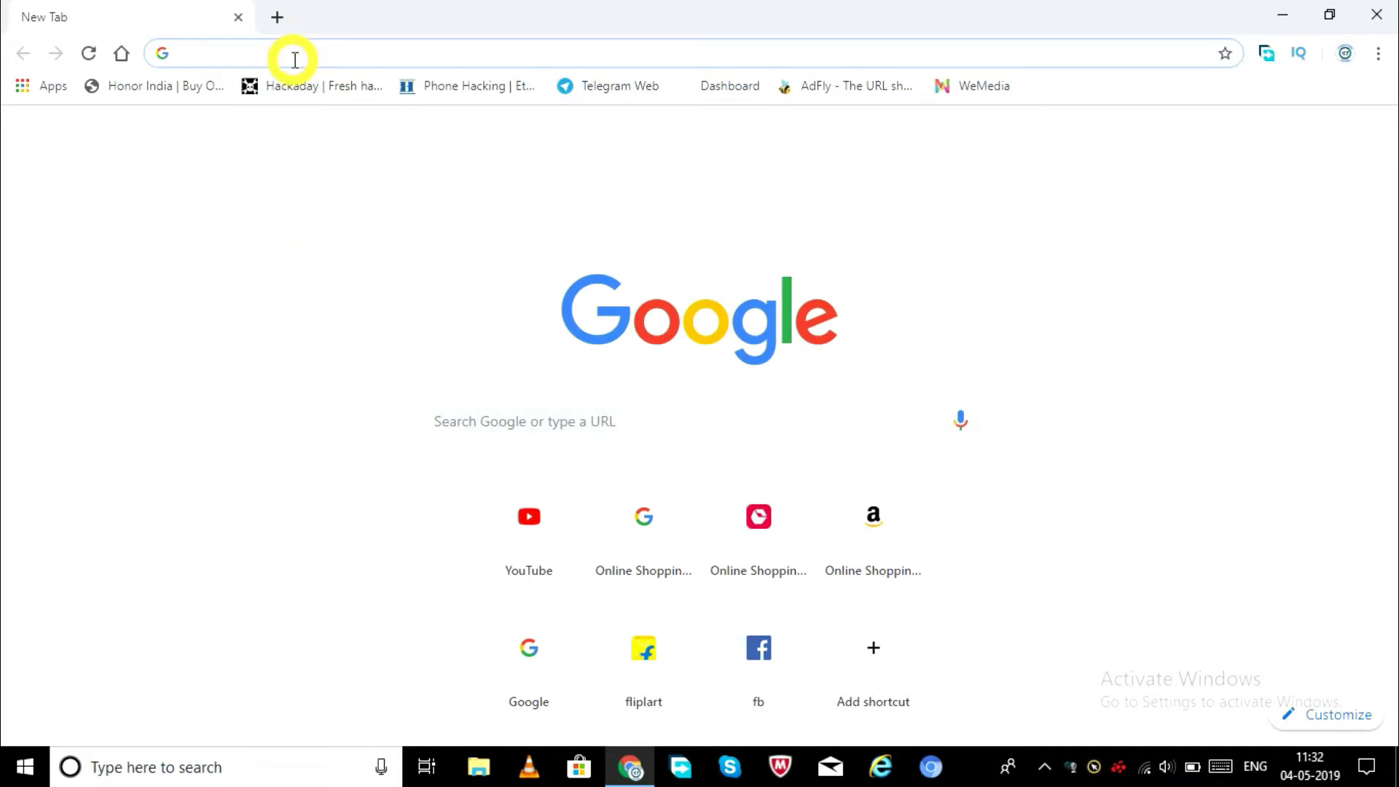
type("get i")
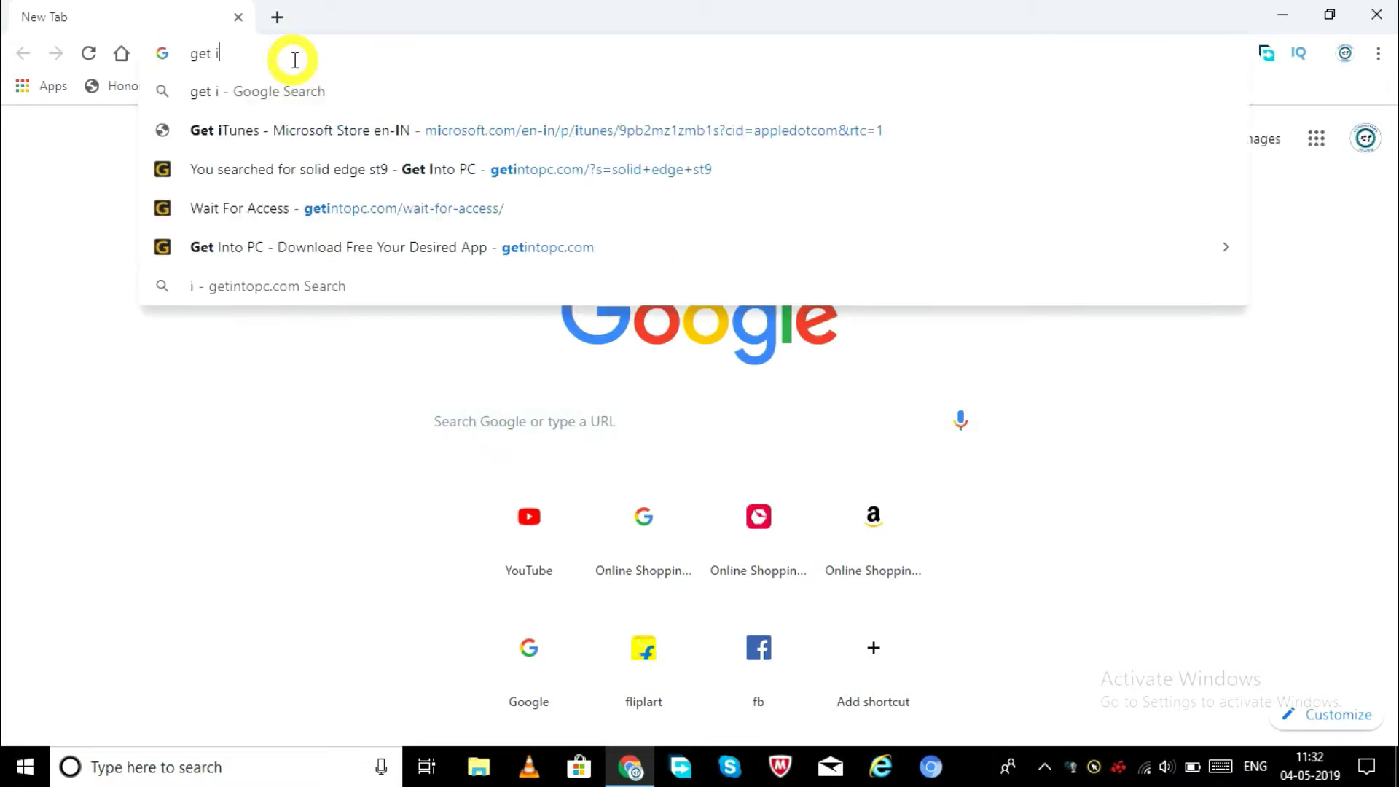
type("nto p")
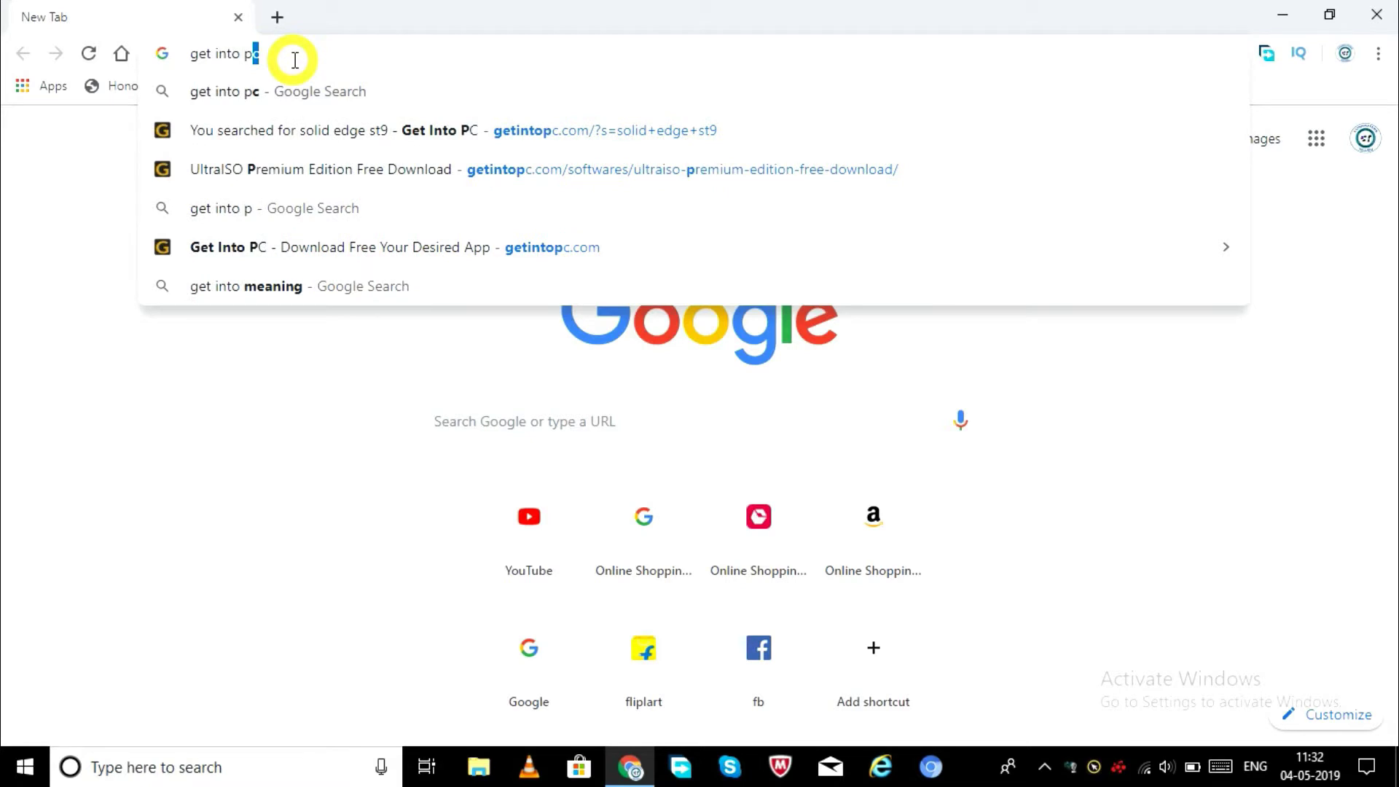
key("Return")
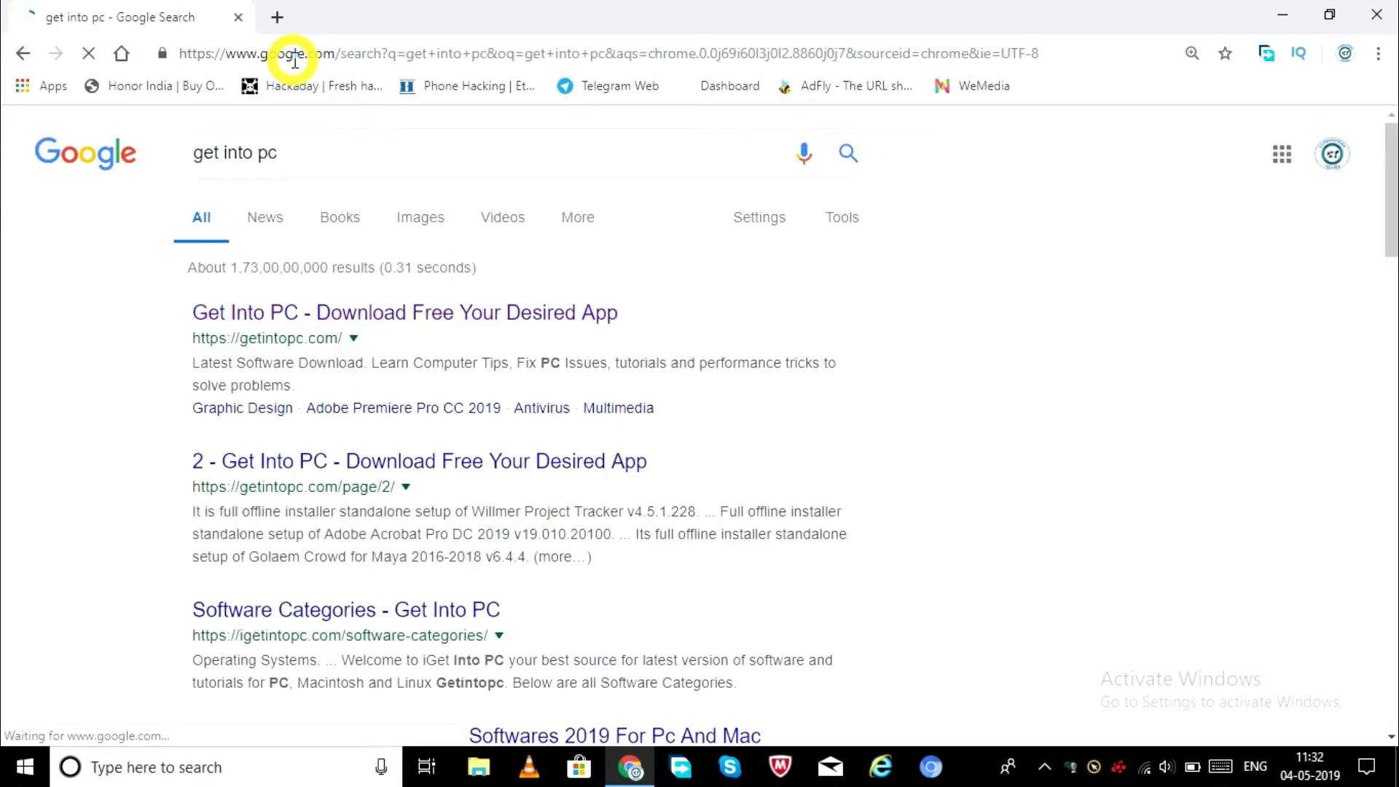
left_click(332, 315)
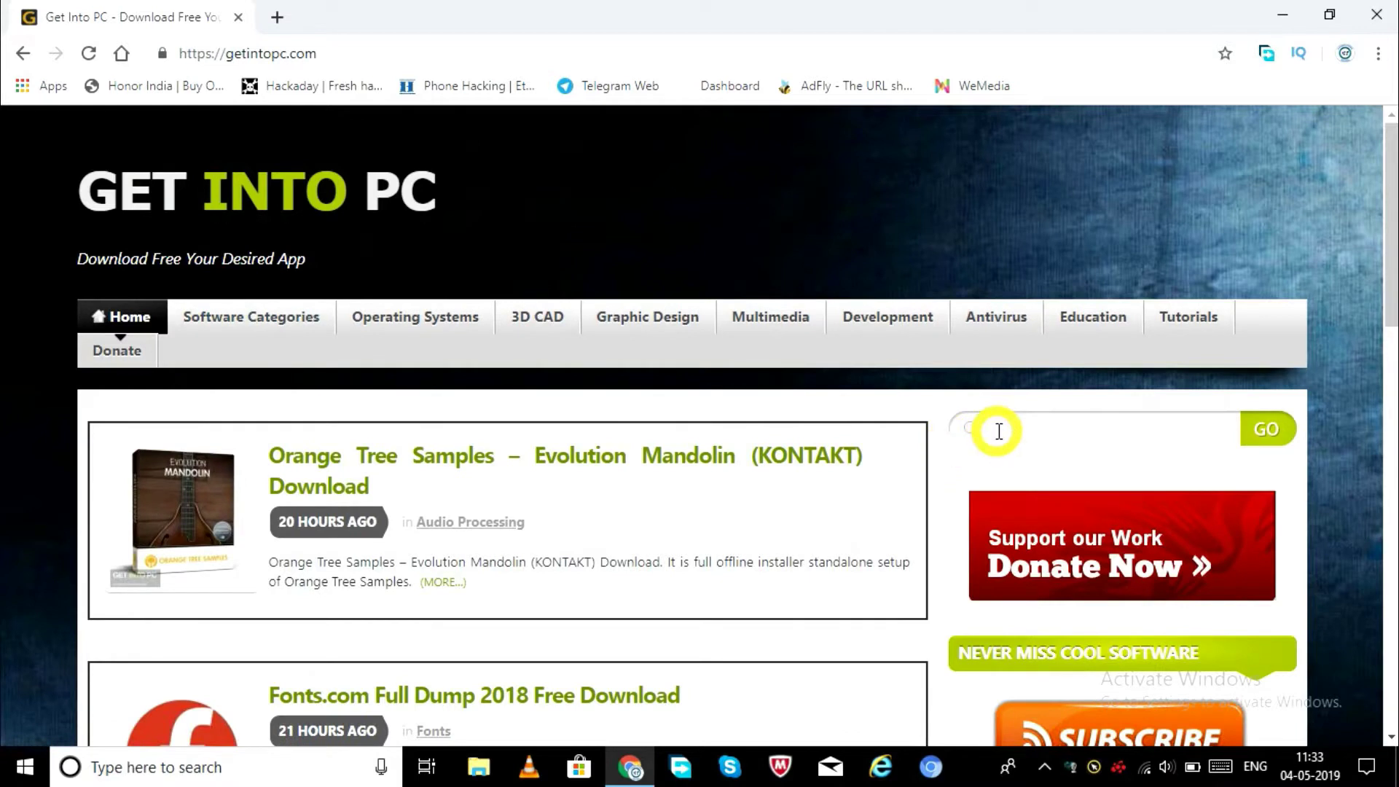
- Search the site for "ultraIso" and open the UltraISO Premium Edition Free Download page
left_click(999, 430)
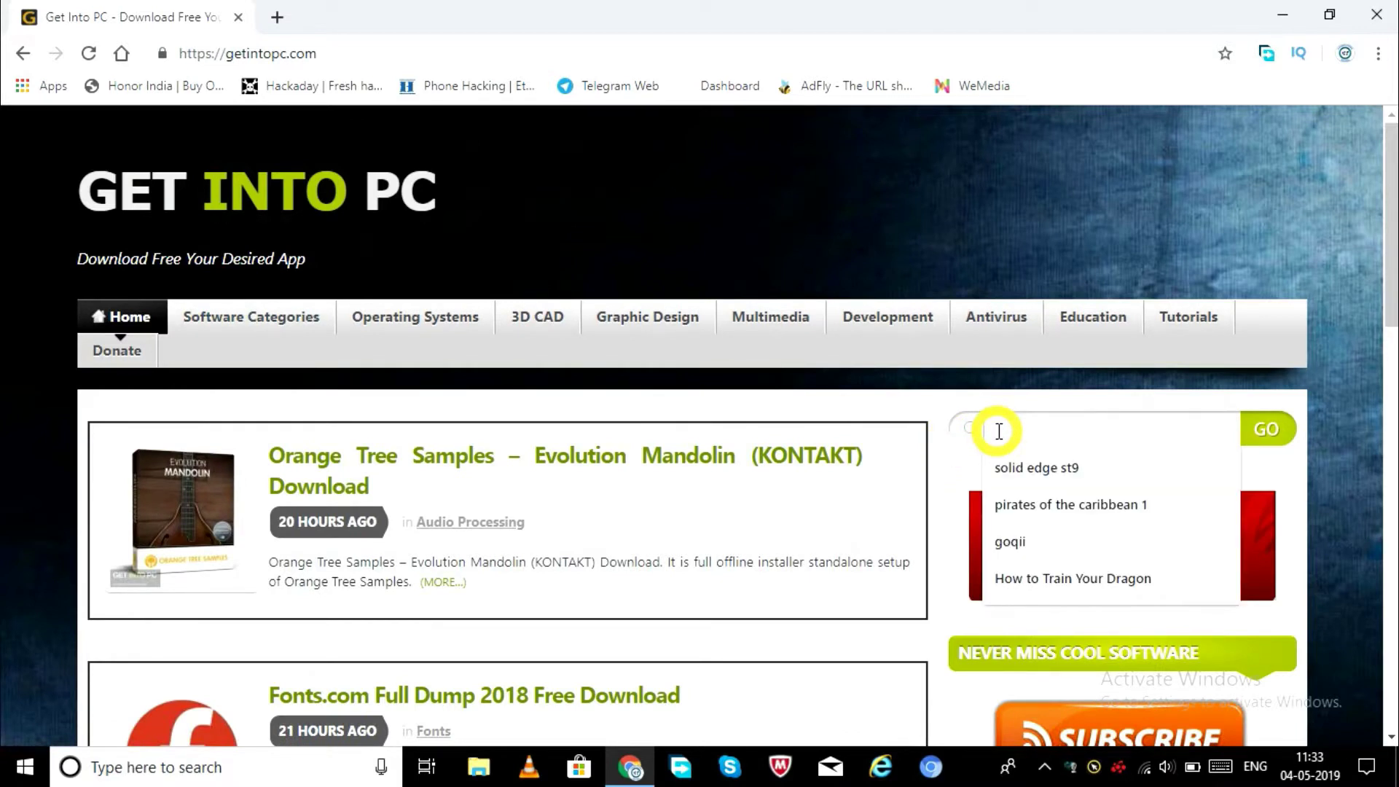
type("ultralso")
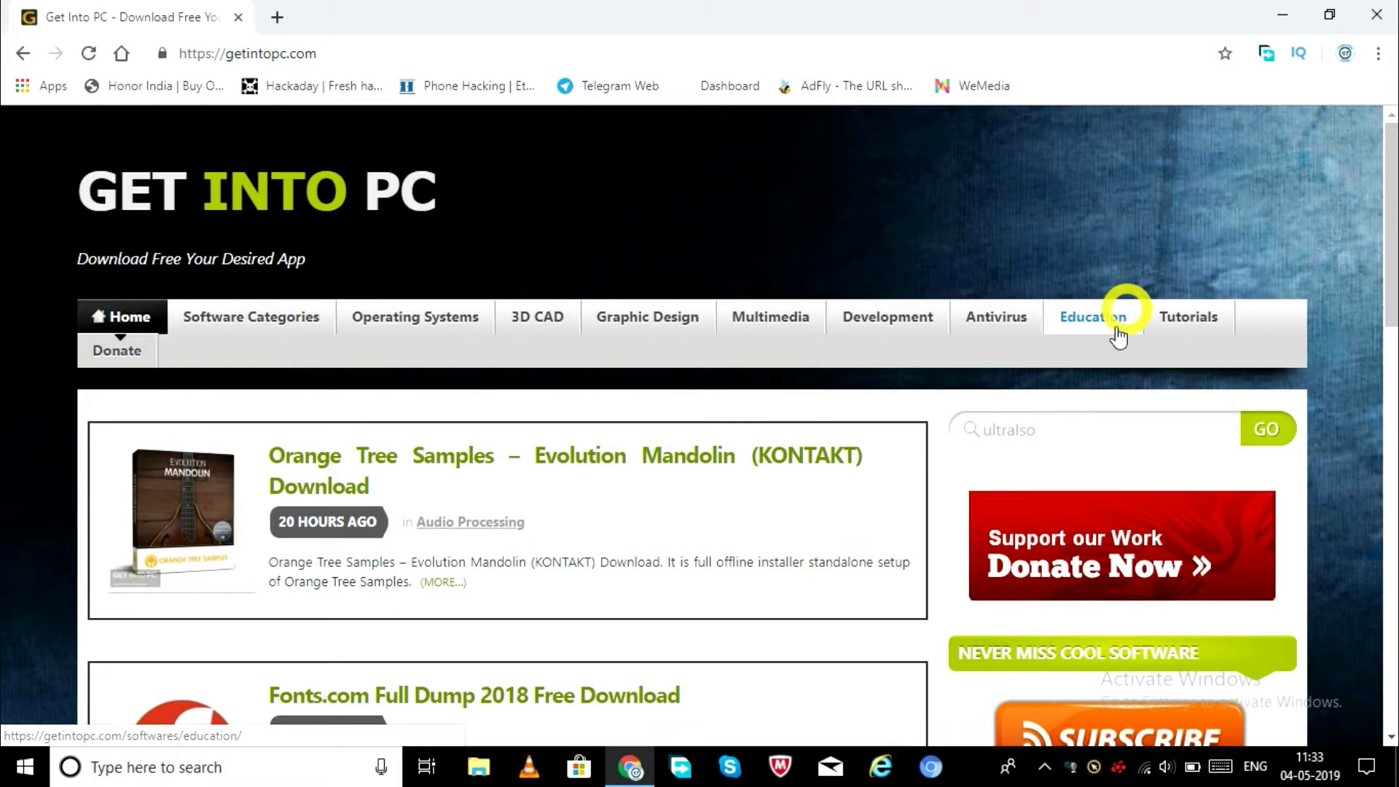
left_click(1267, 432)
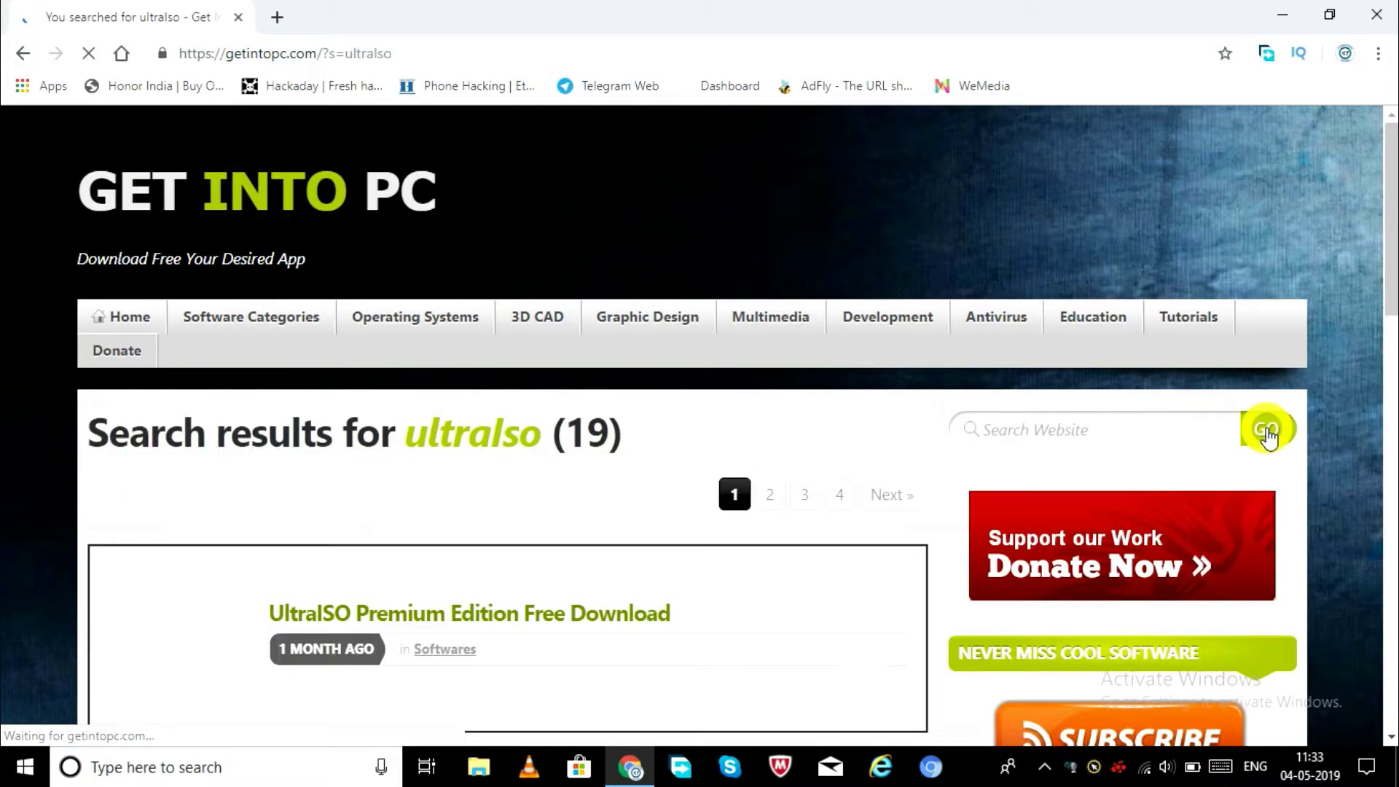
scroll(740, 581, "down", 3)
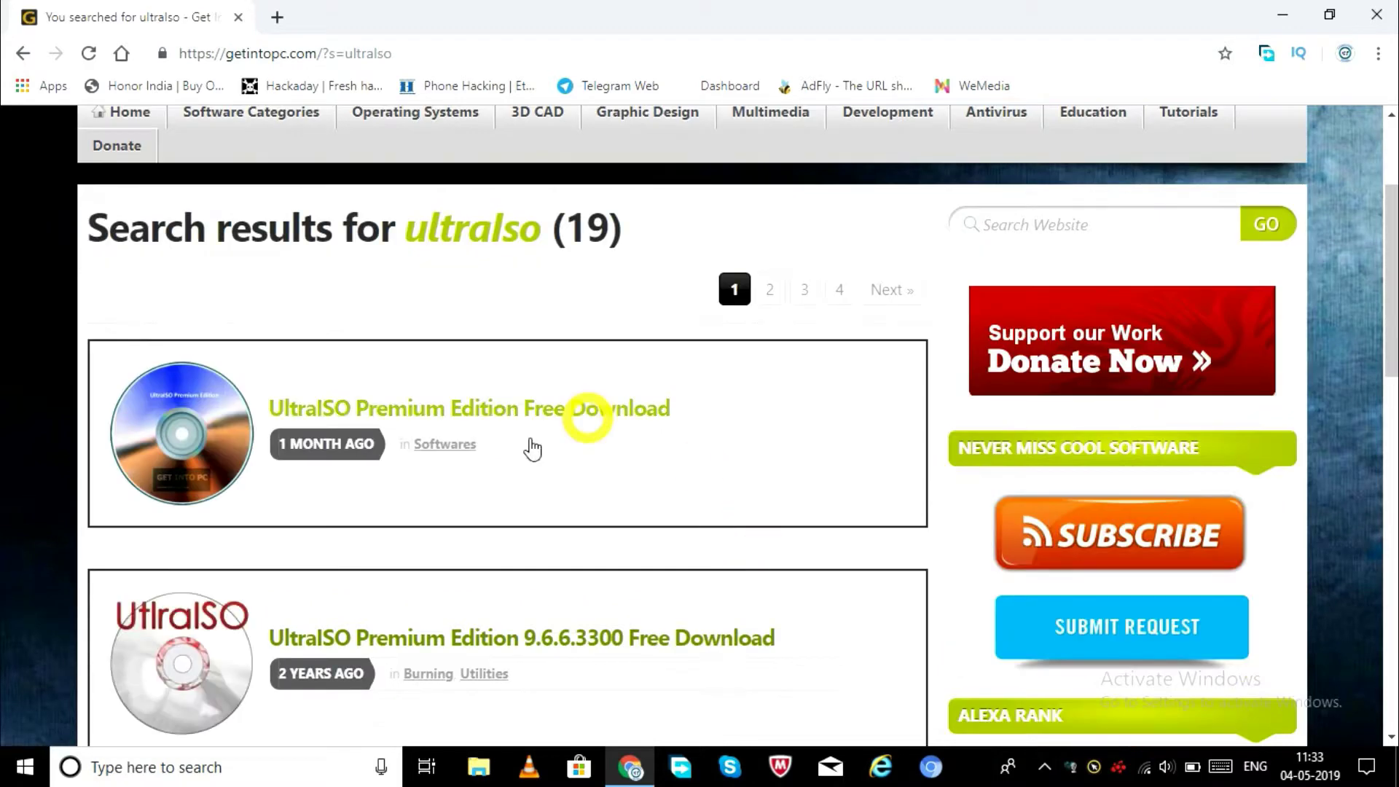
left_click(513, 421)
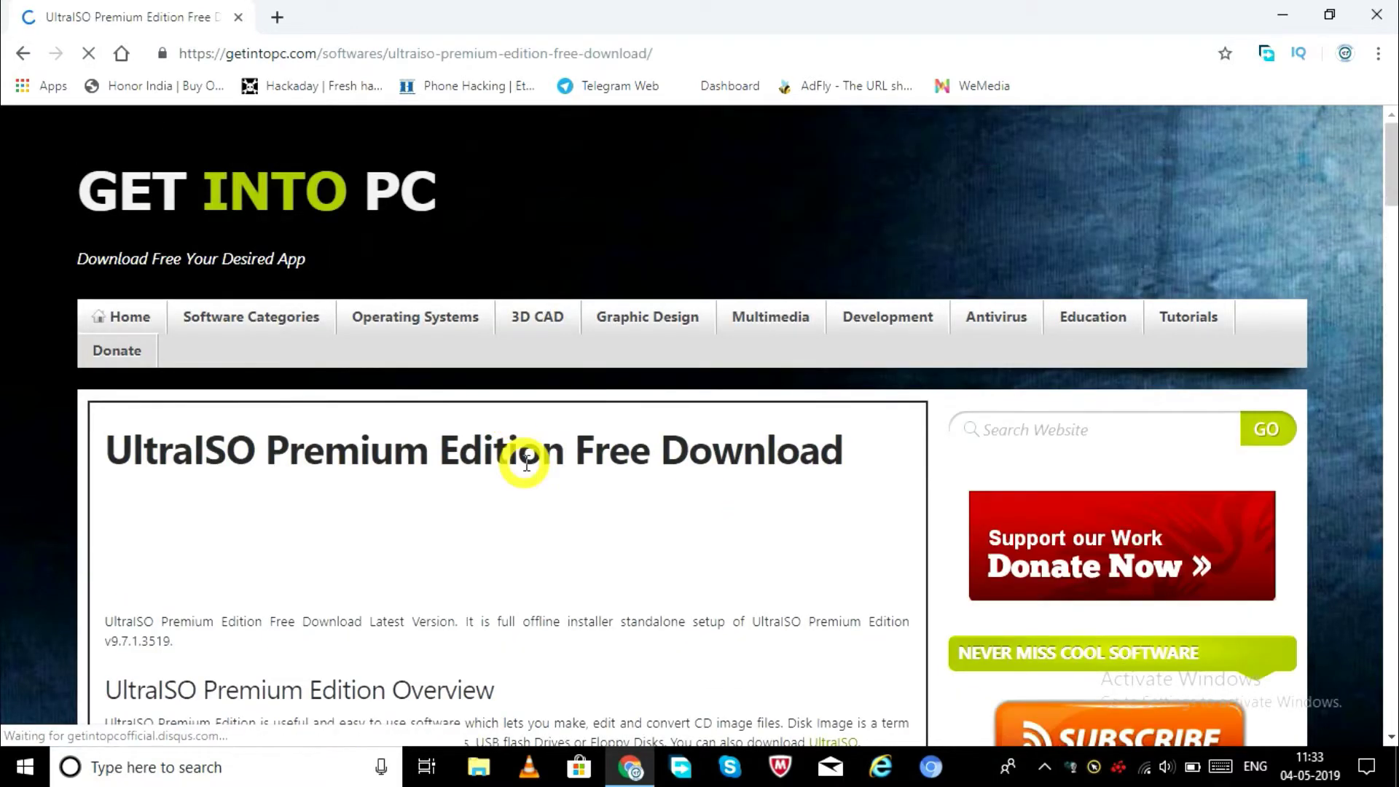
- Request the download of the UltraISO Premium Edition full setup v9.7.1.3519
scroll(526, 461, "down", 1)
scroll(529, 469, "down", 1)
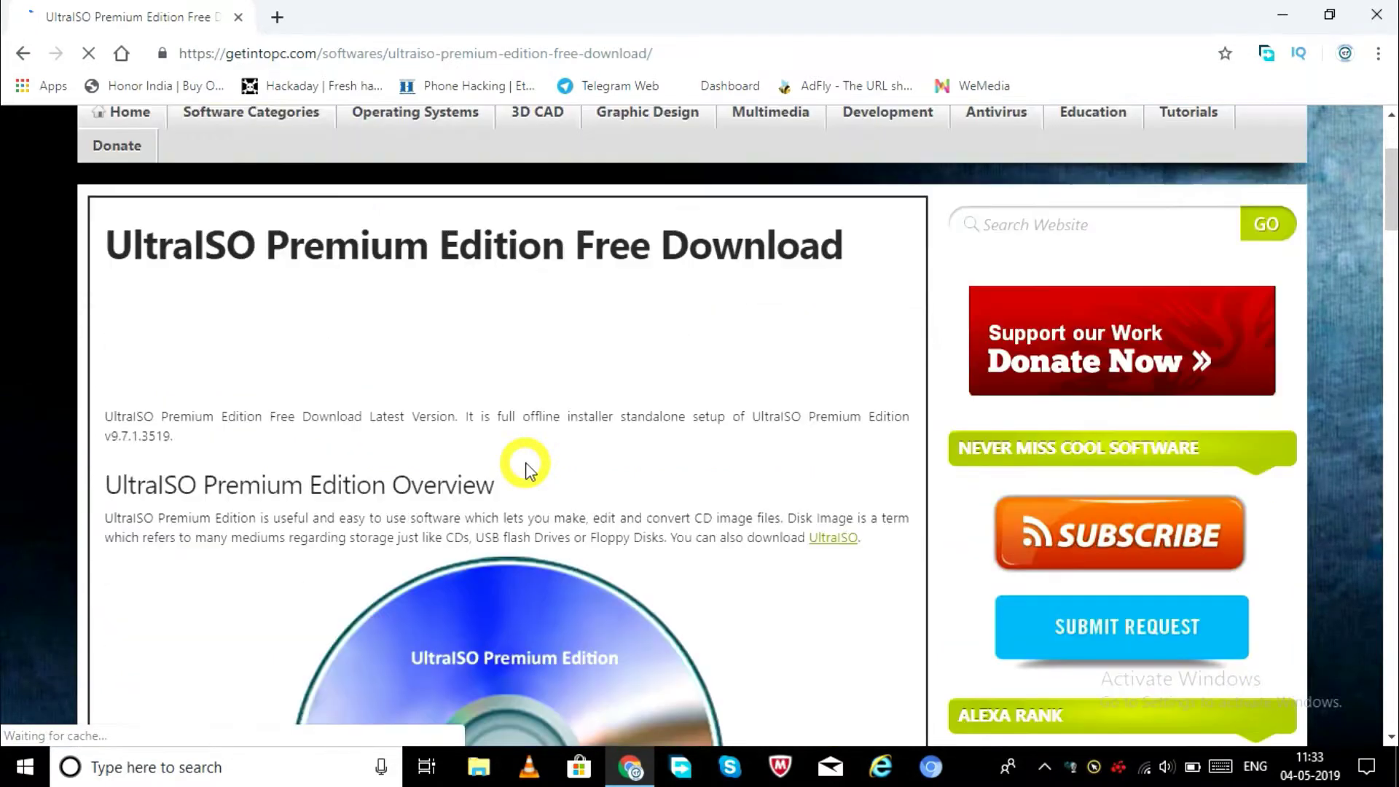
scroll(526, 467, "down", 8)
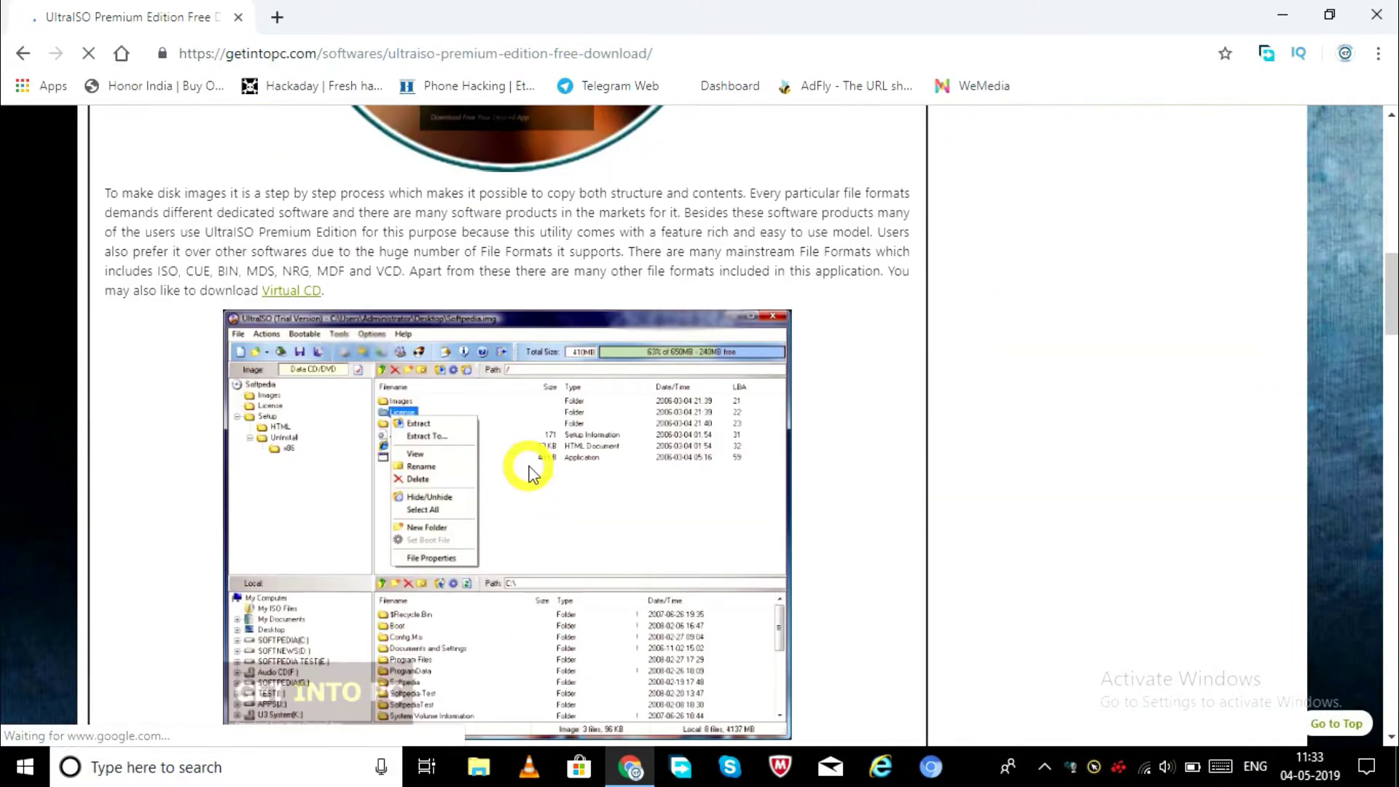
scroll(529, 472, "down", 6)
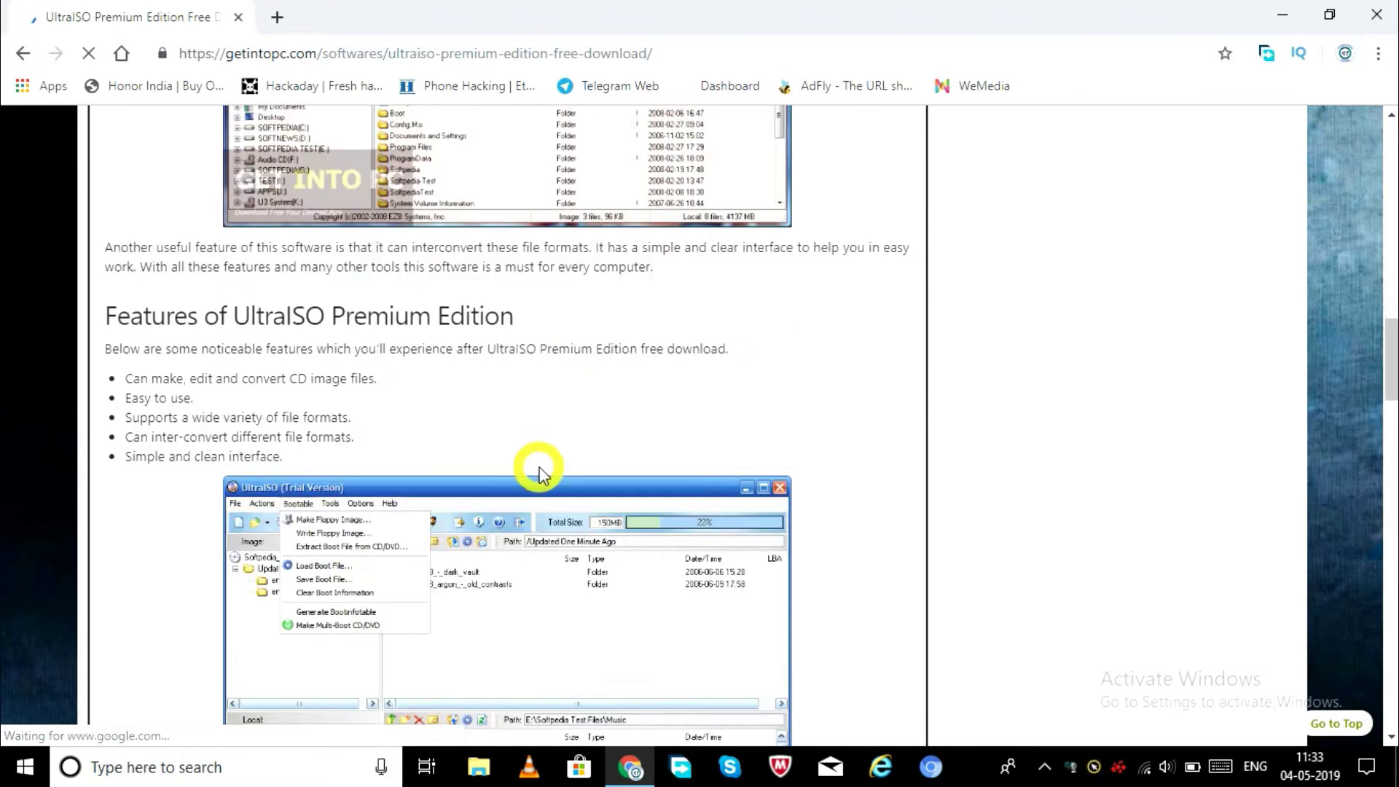
scroll(540, 474, "down", 1)
scroll(540, 475, "down", 10)
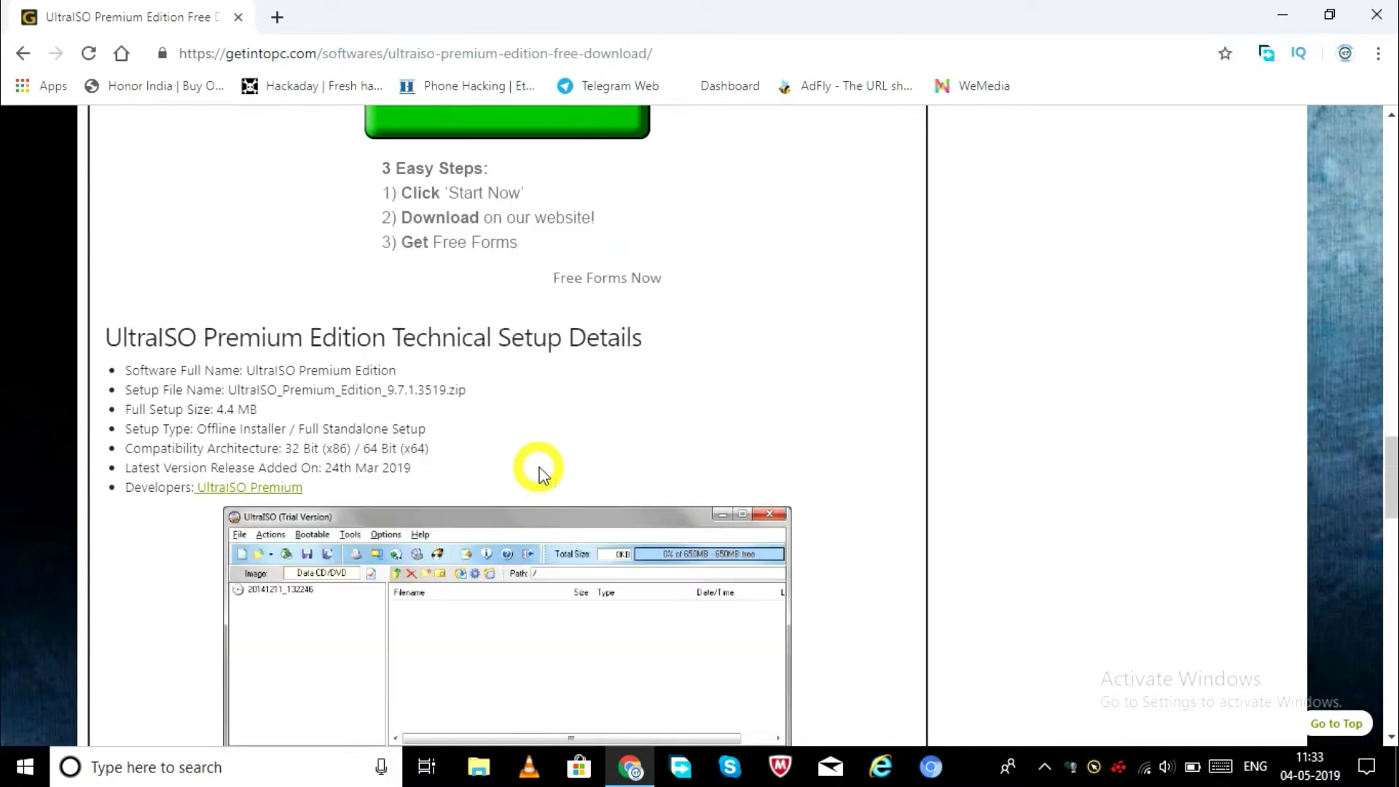
scroll(540, 474, "down", 12)
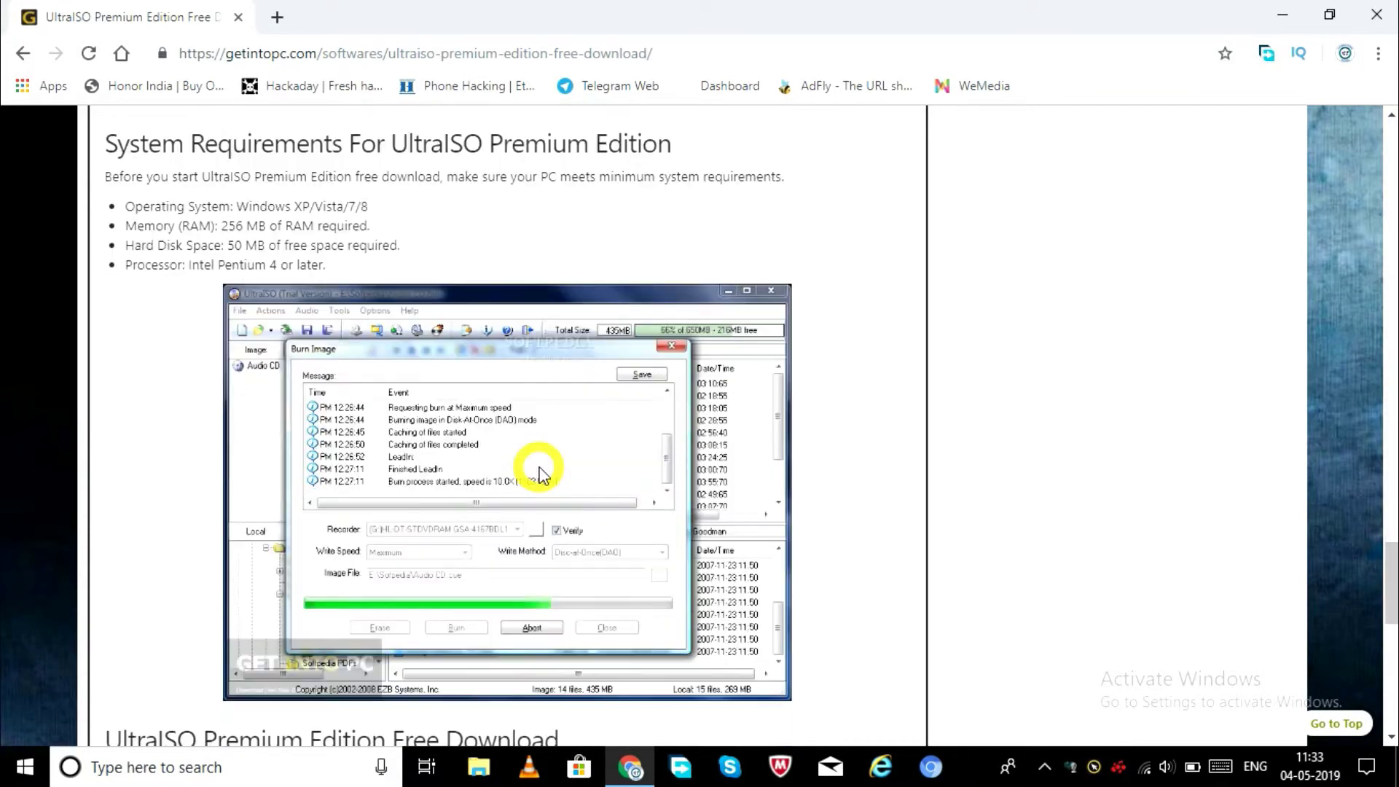
scroll(540, 474, "up", 4)
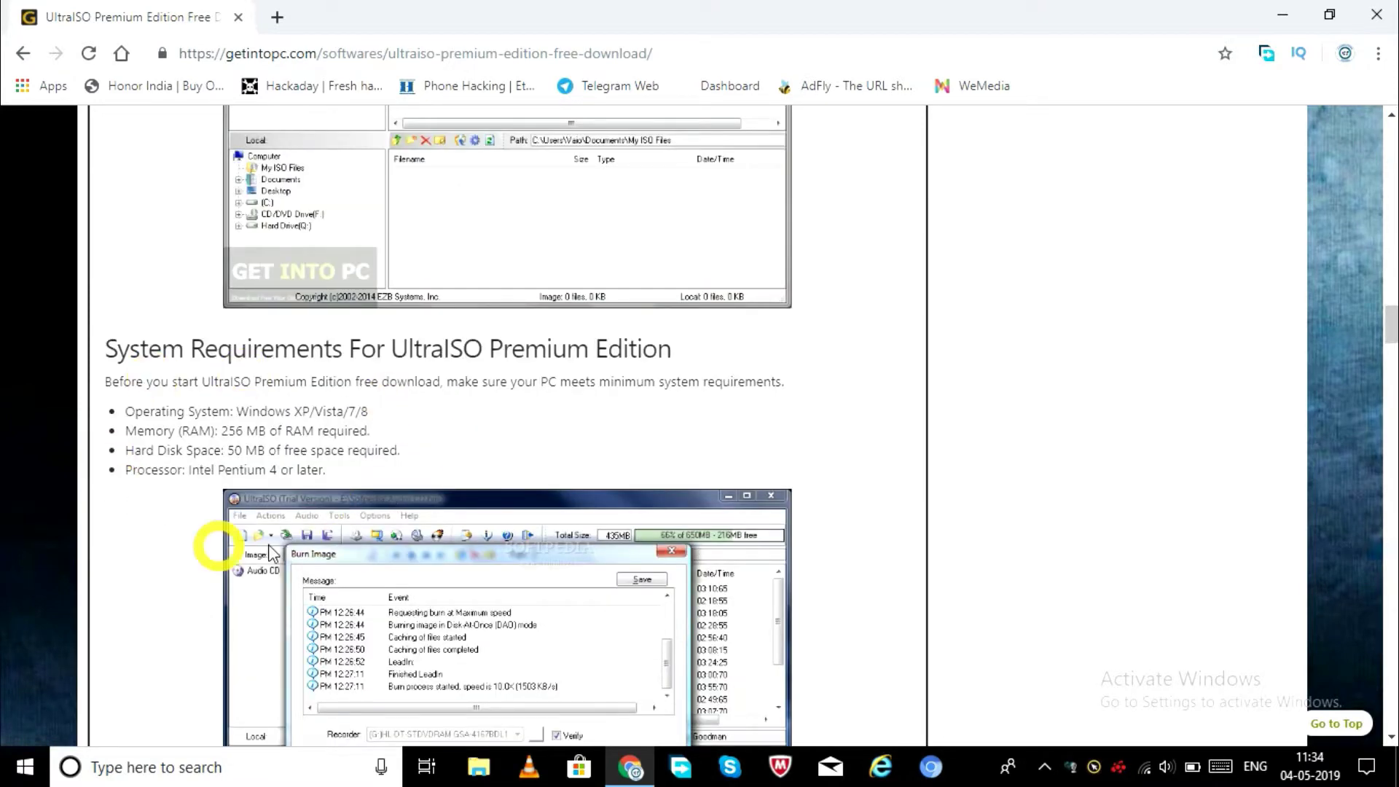
scroll(609, 451, "down", 8)
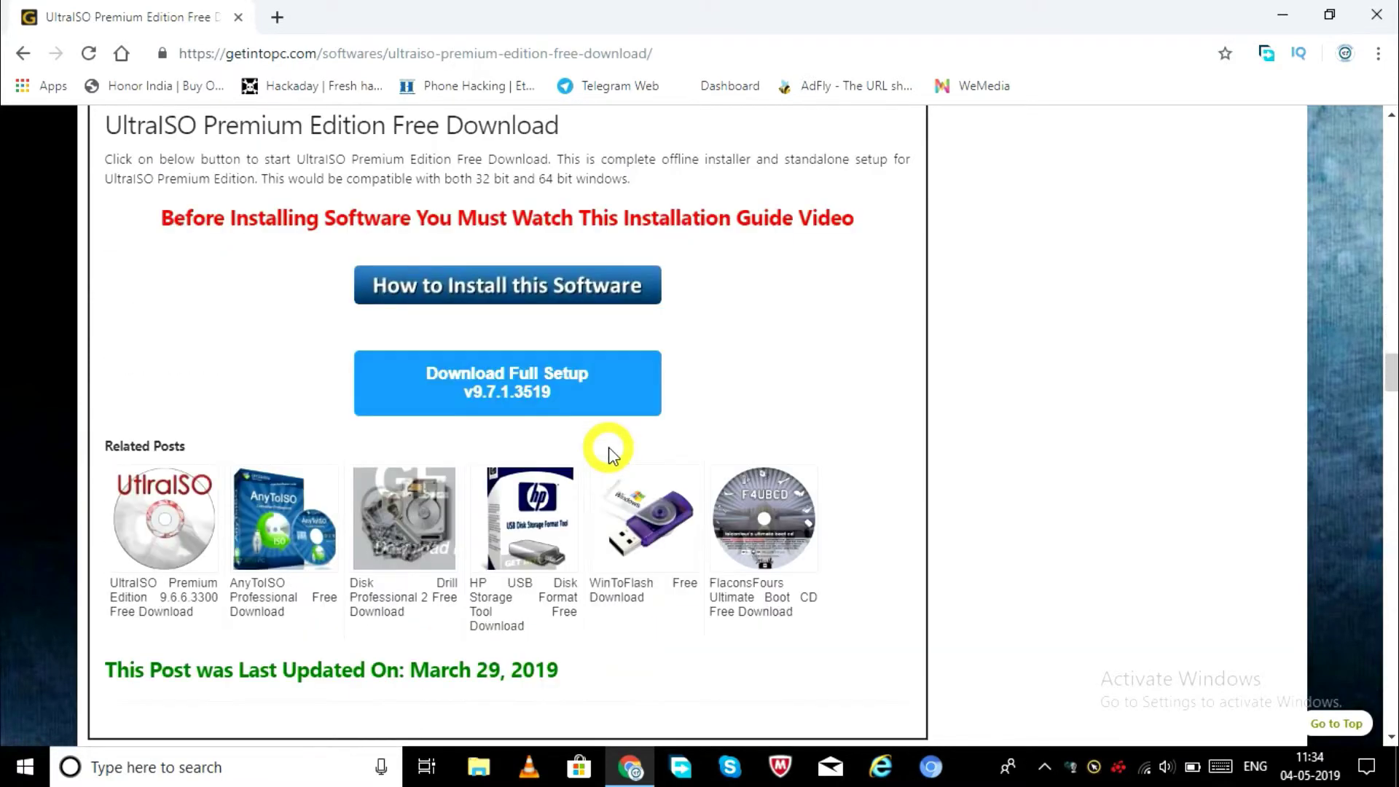
scroll(610, 448, "down", 1)
scroll(490, 265, "down", 1)
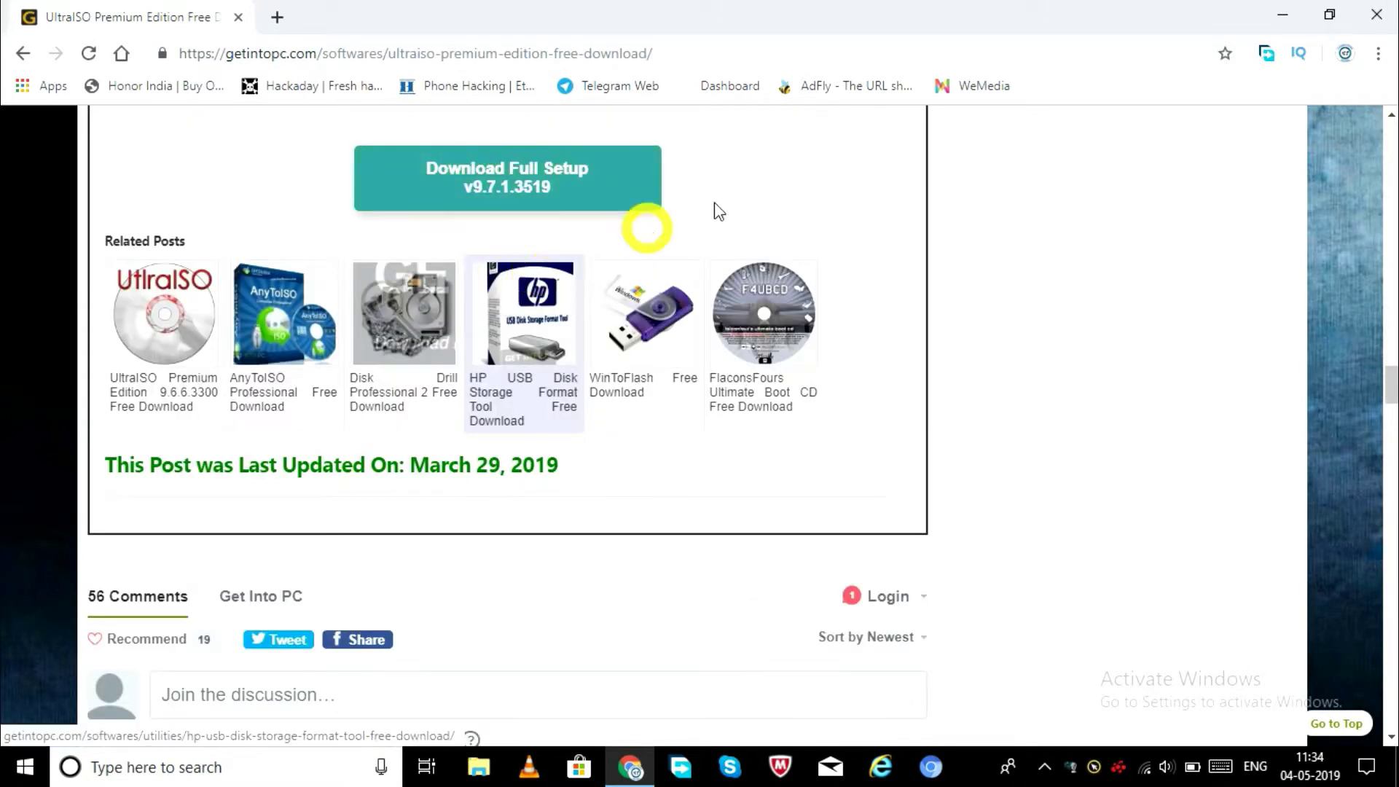
scroll(719, 211, "up", 1)
left_click(584, 284)
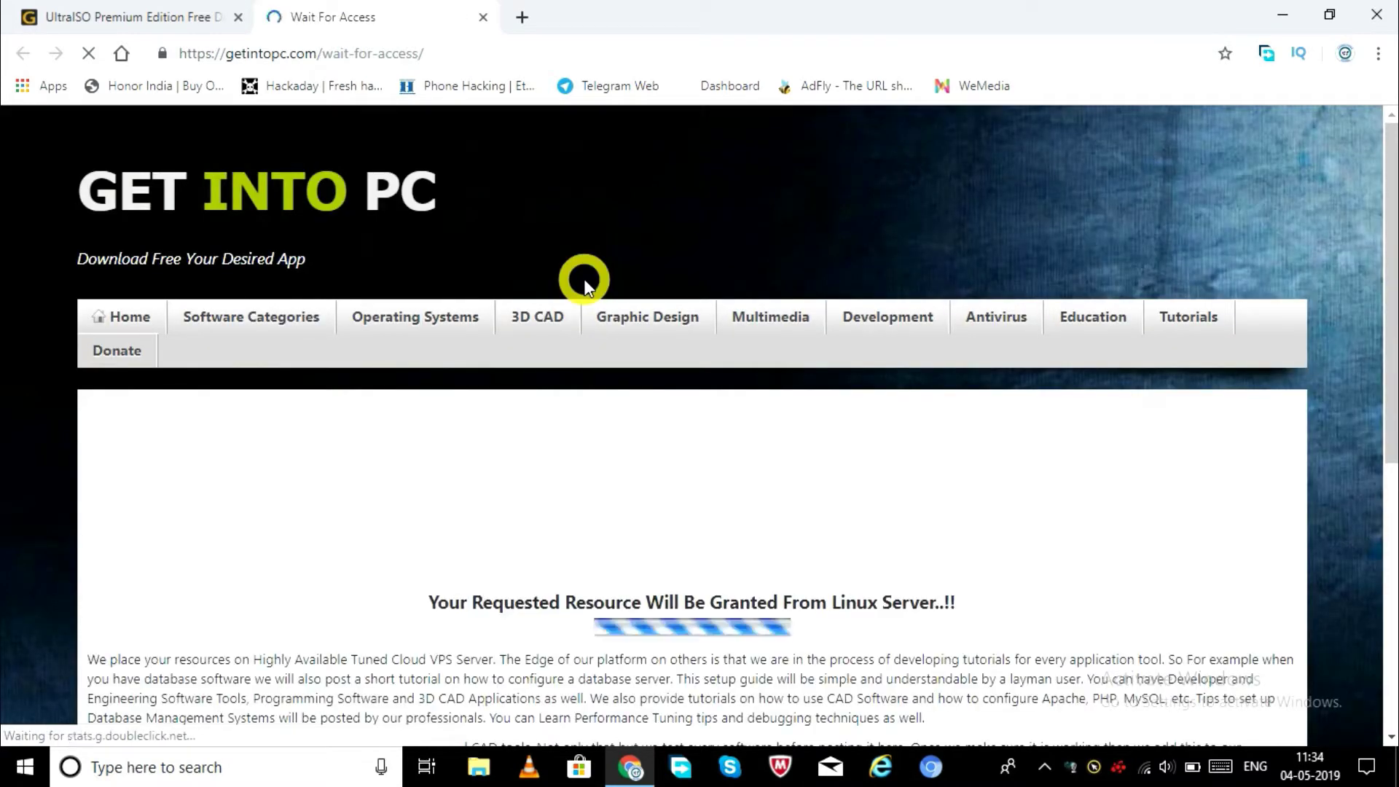
- Cancel the UltraISO file in Free Download Manager and close the download waiting page
scroll(590, 290, "down", 3)
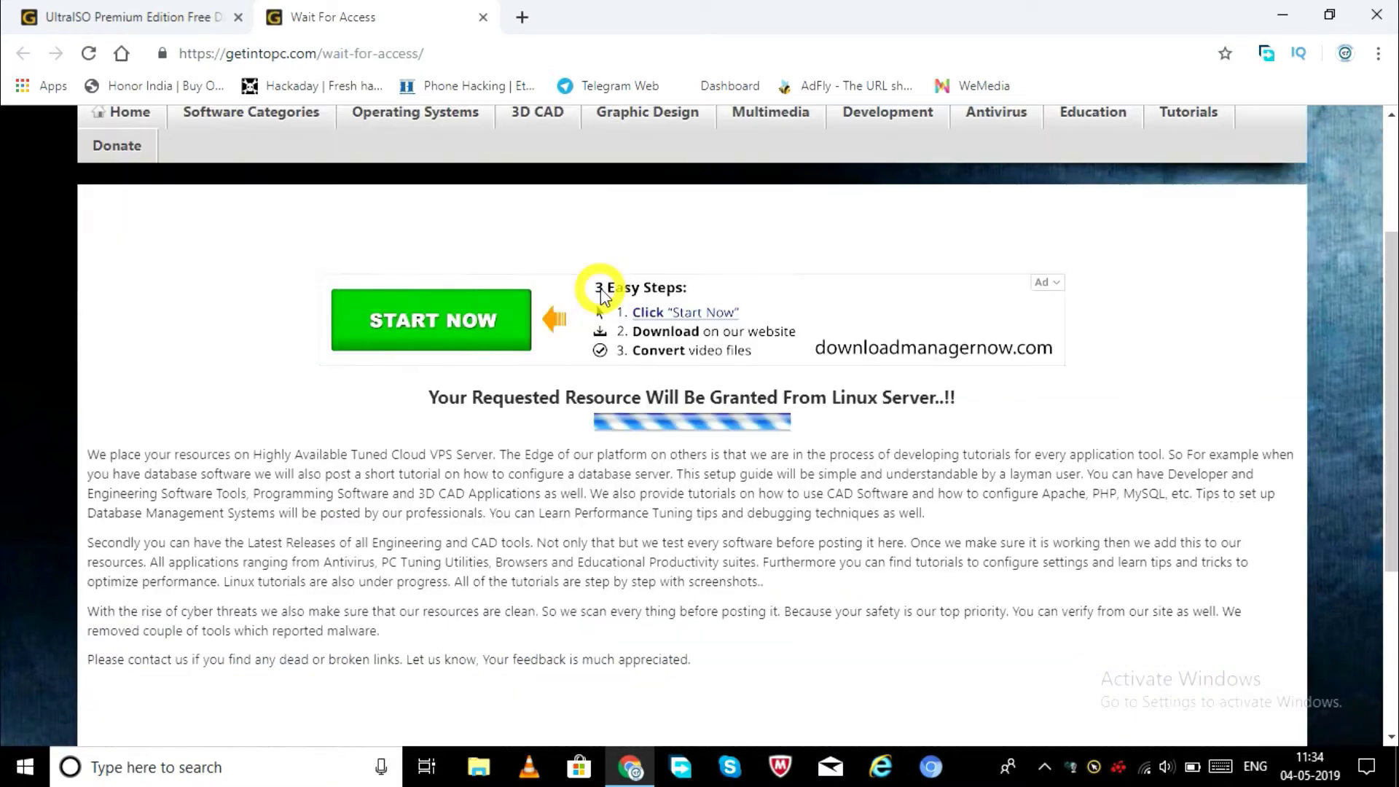
scroll(598, 292, "down", 2)
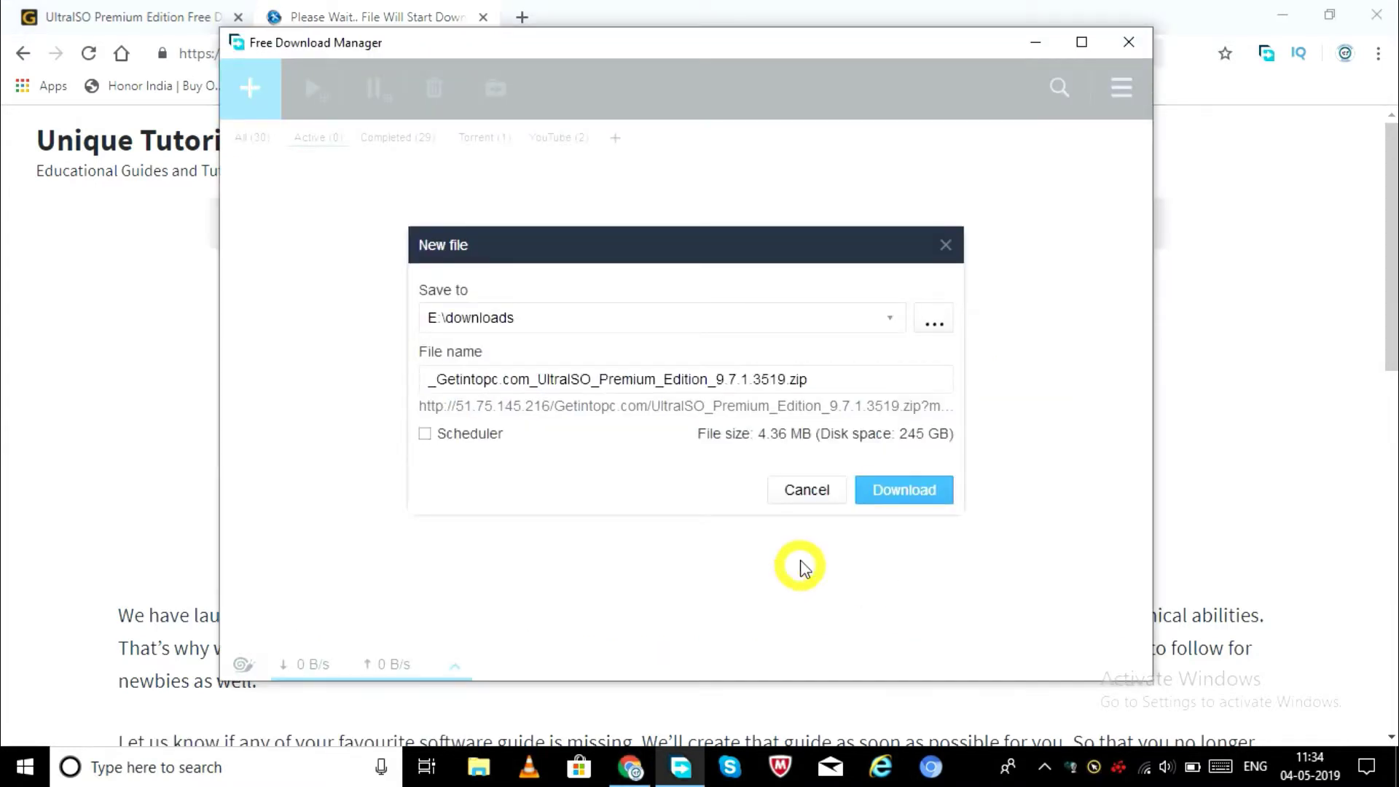
left_click(810, 491)
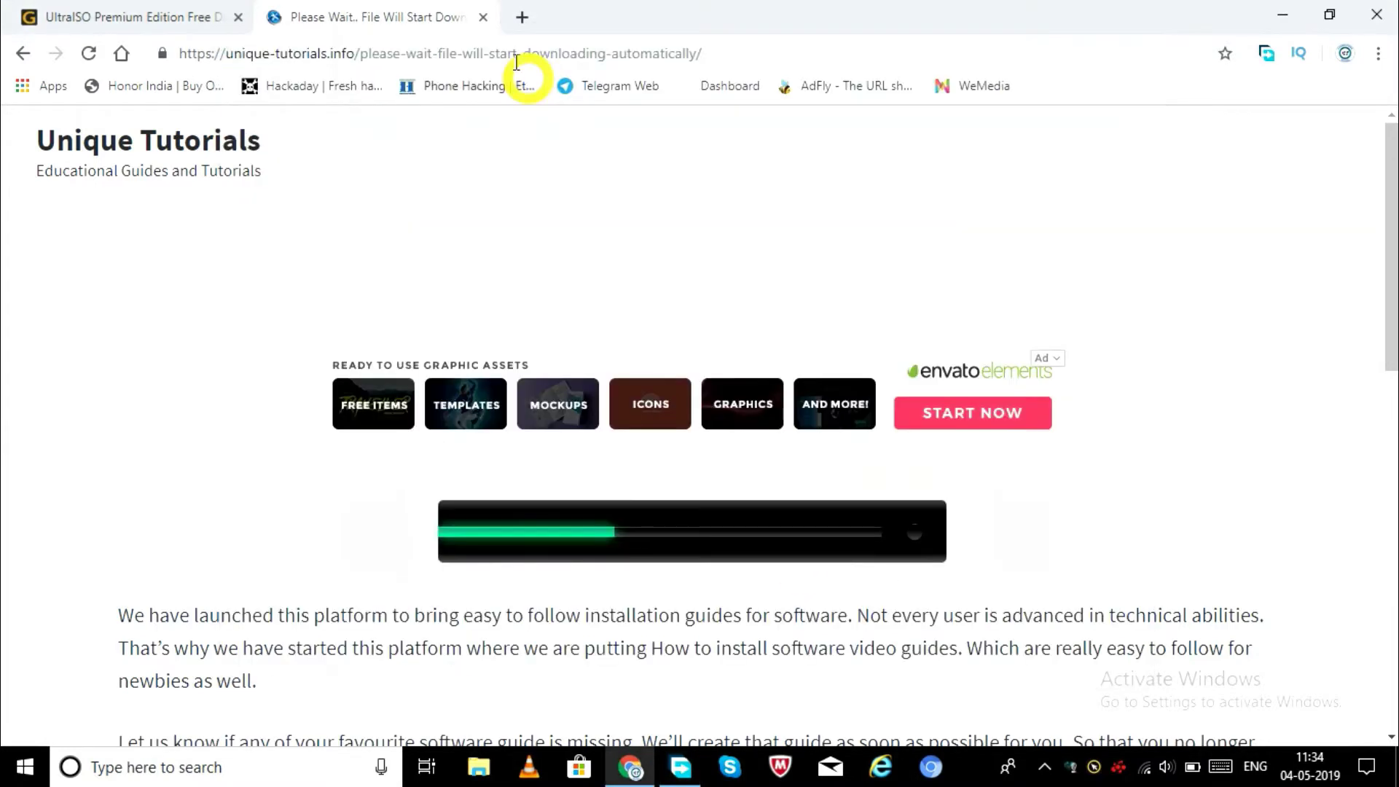
left_click(484, 17)
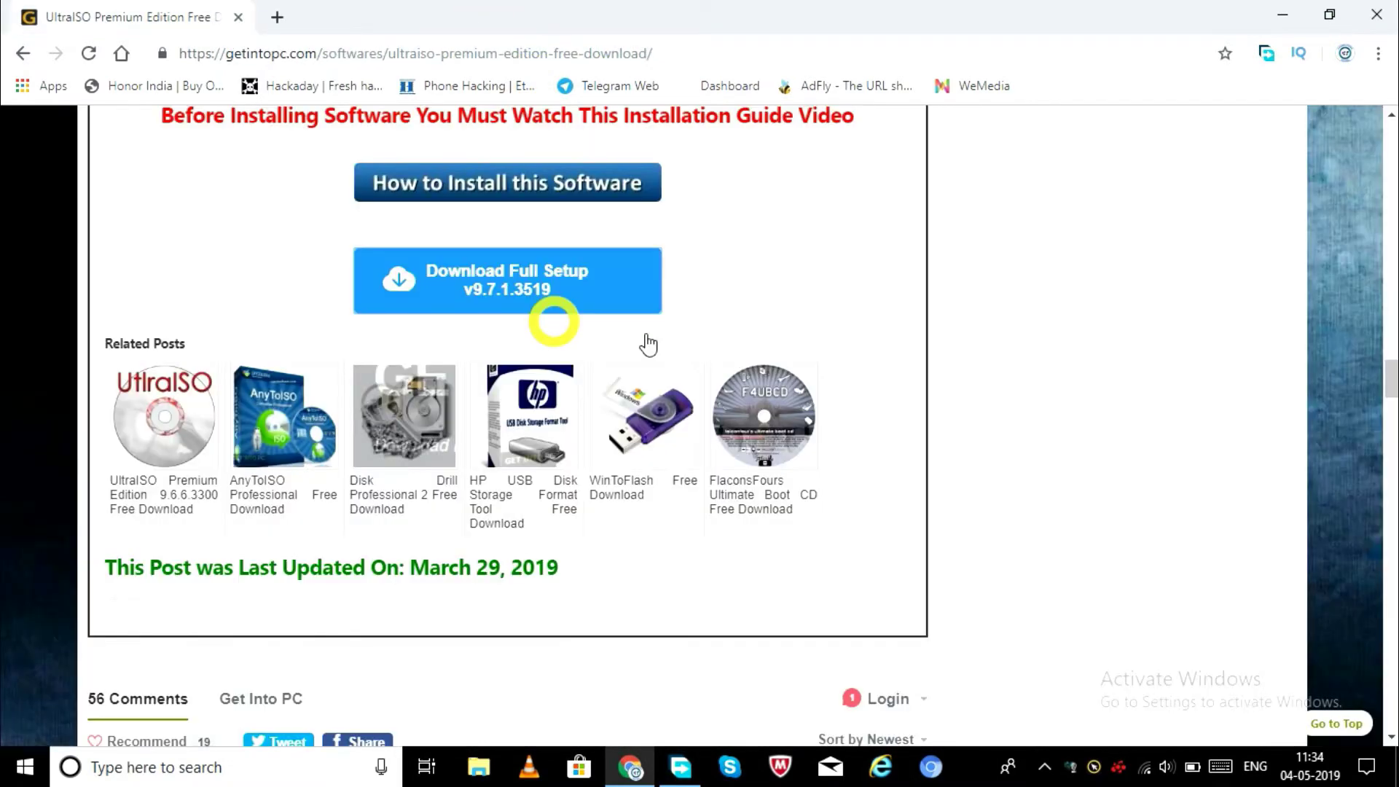
- Search the site for "solid edge st9" and open the Siemens Solid Edge ST9 64 Bit Free Download page
scroll(830, 340, "up", 5)
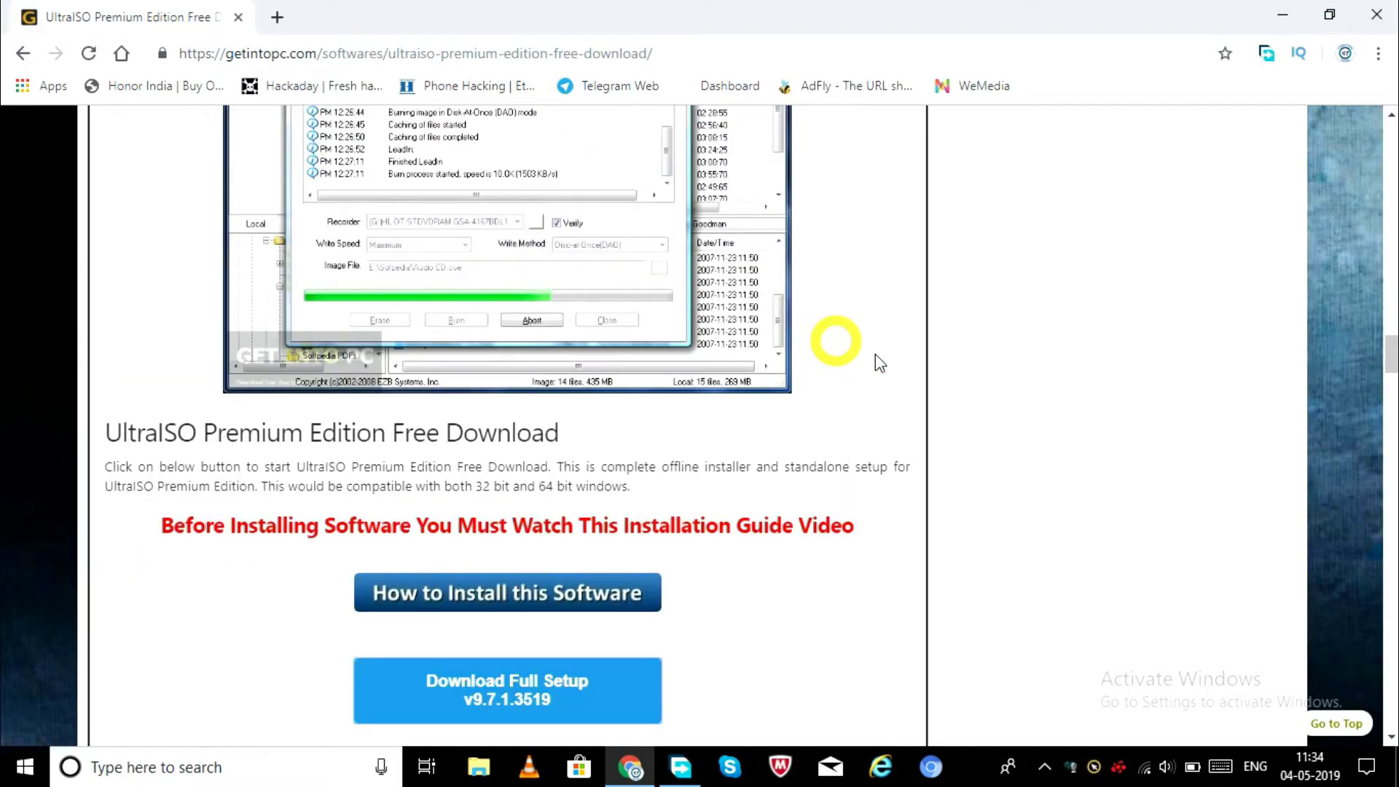
scroll(876, 355, "up", 7)
key("ctrl+s")
left_click(674, 15)
scroll(955, 394, "up", 7)
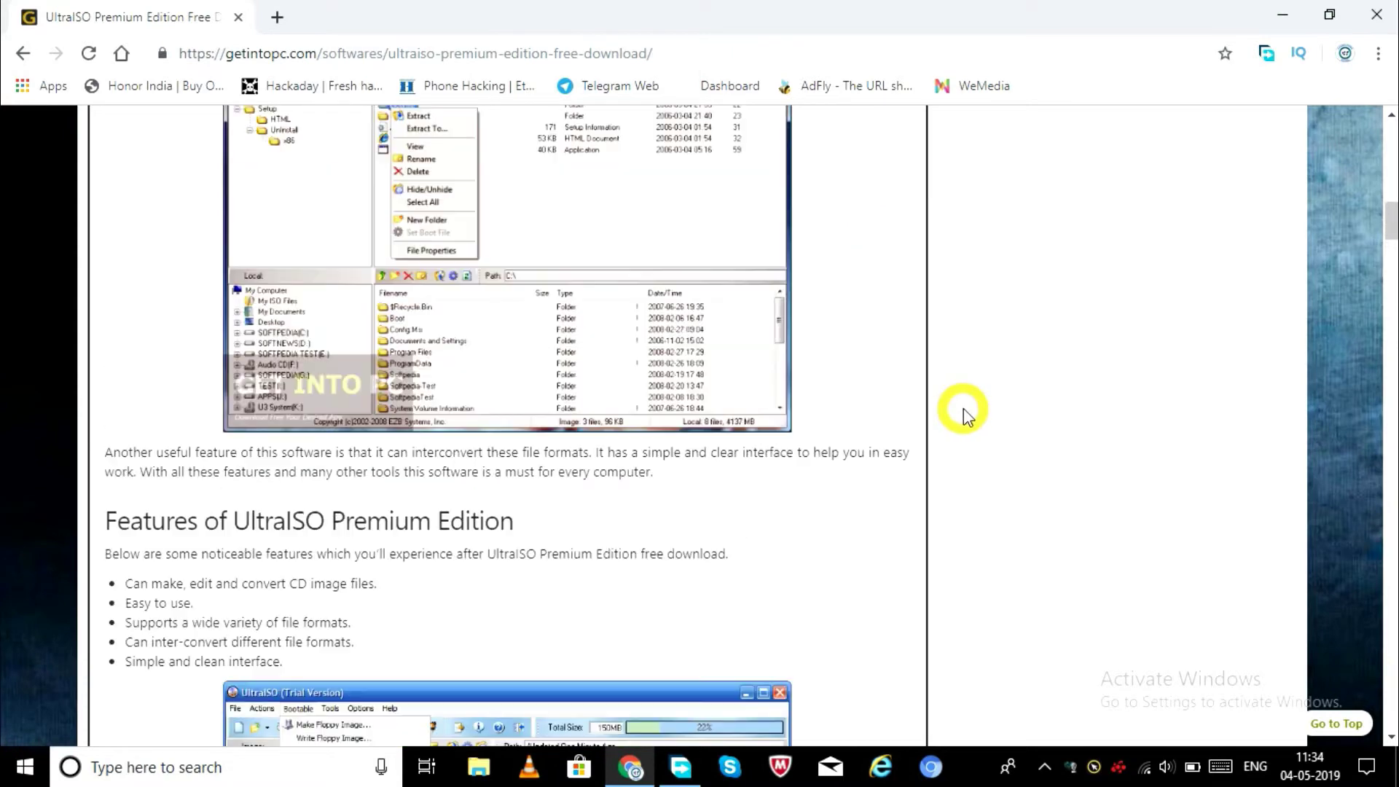
scroll(965, 405, "up", 10)
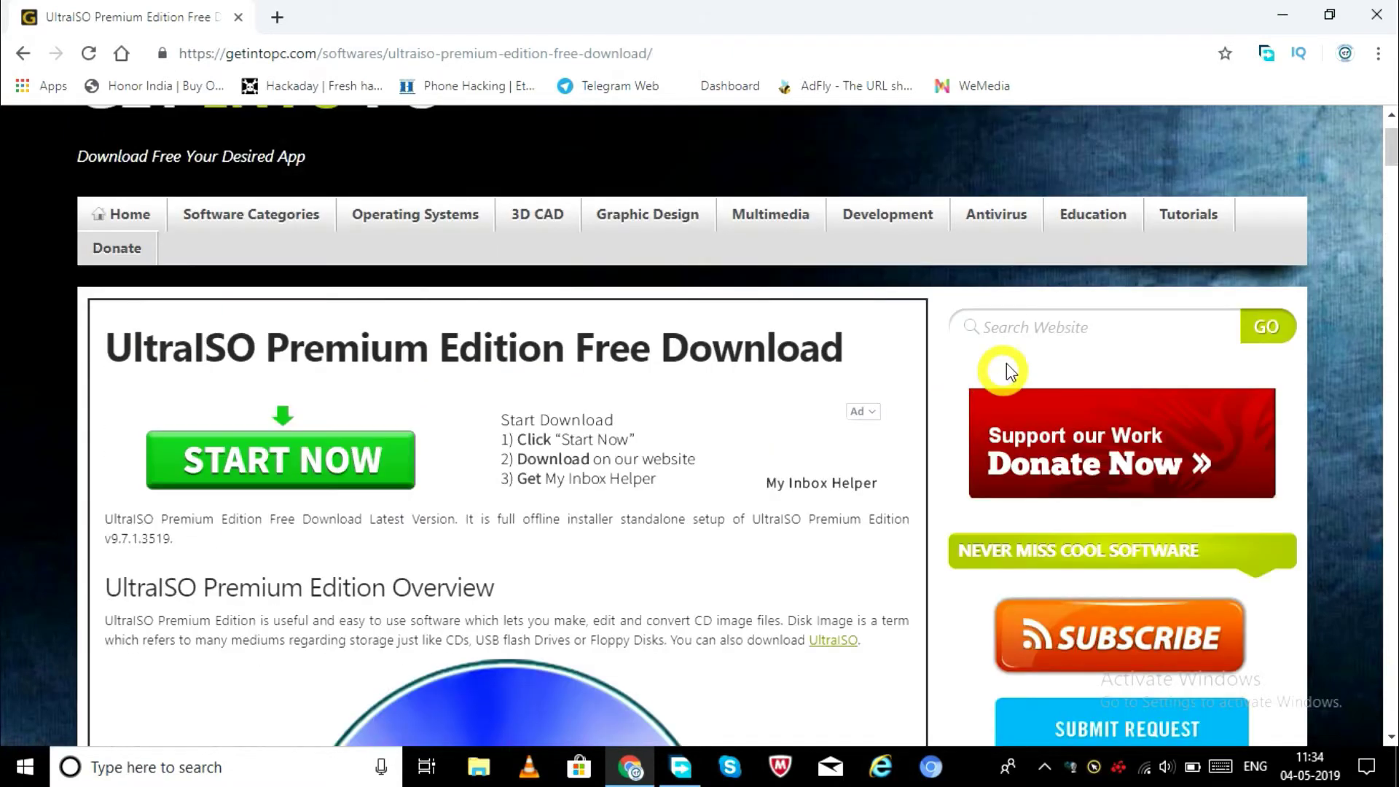
left_click(1009, 321)
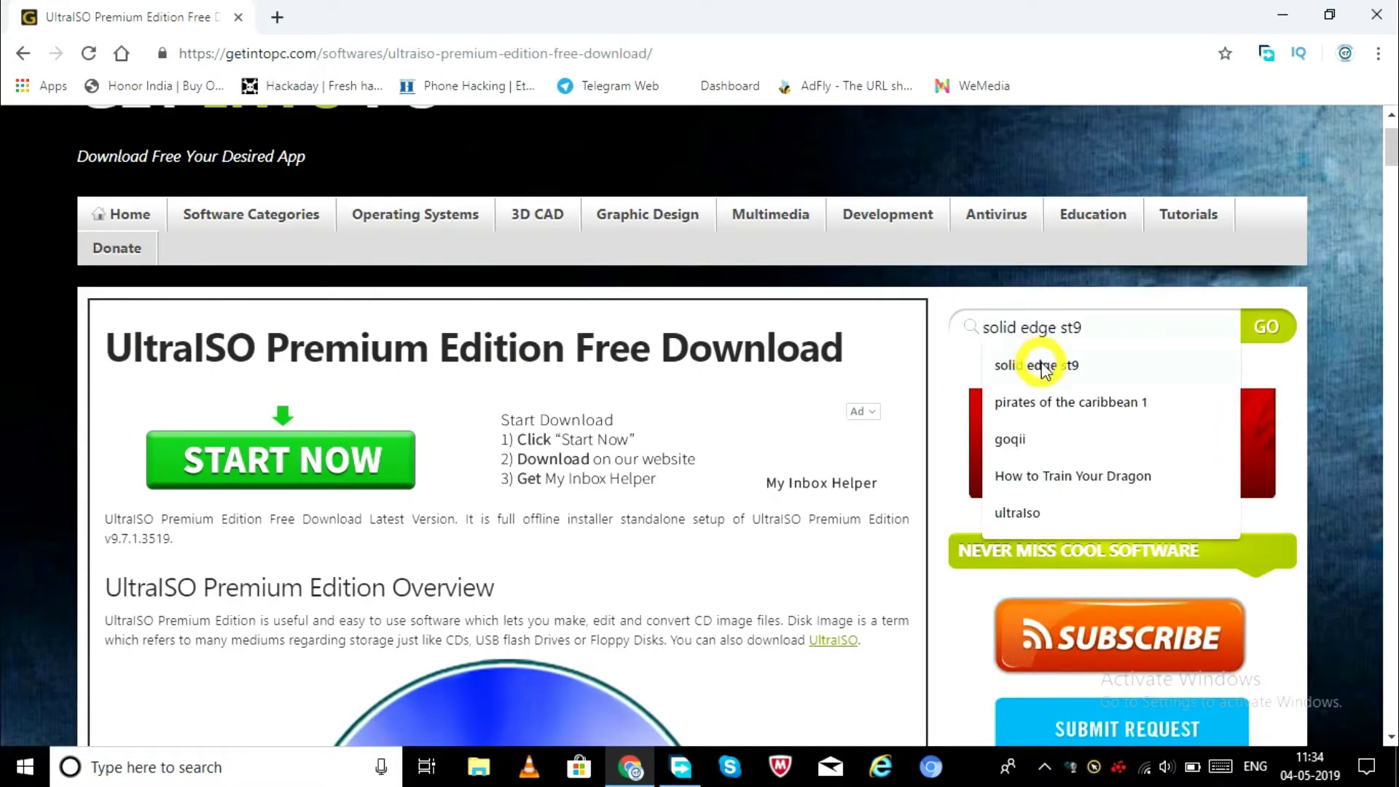
left_click(1045, 367)
left_click(1269, 328)
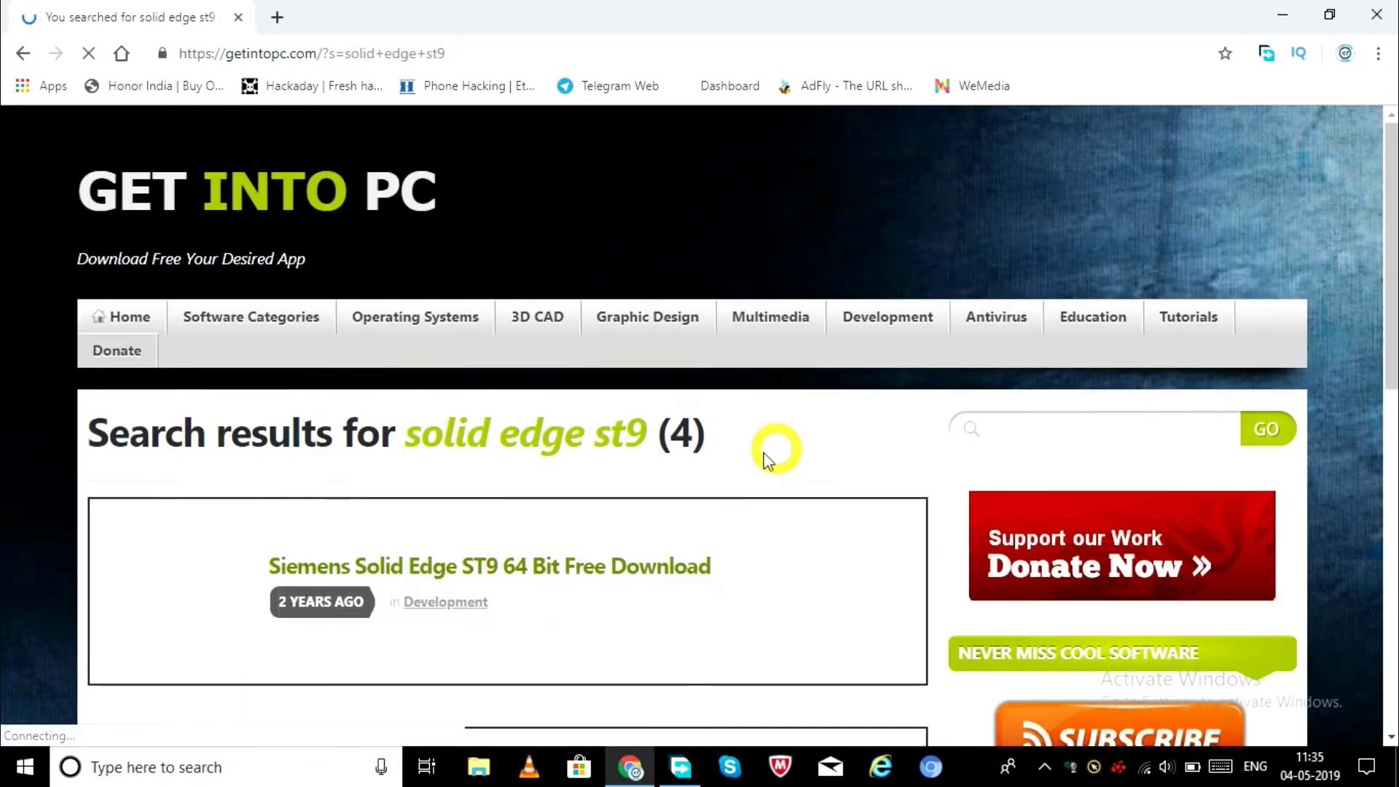
scroll(650, 548, "down", 1)
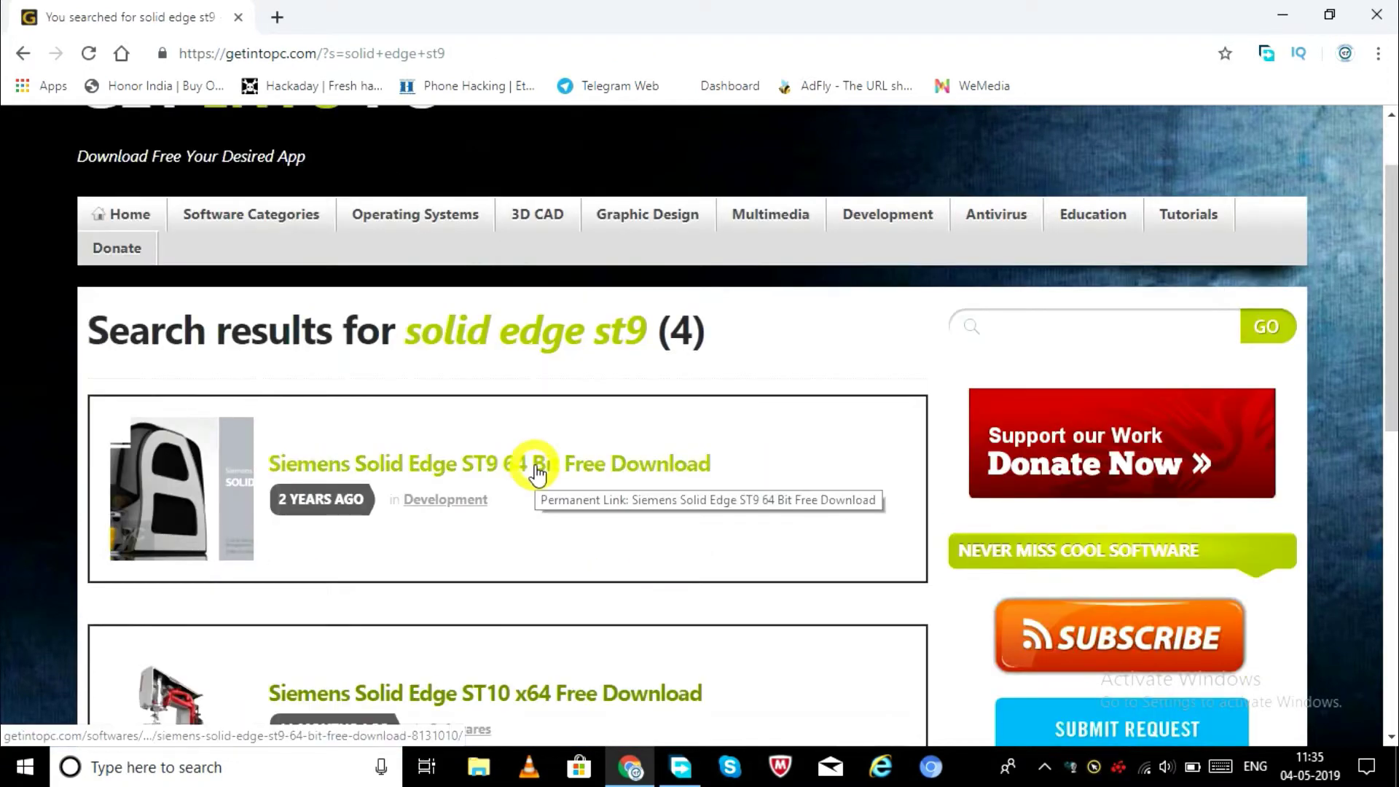
left_click(537, 468)
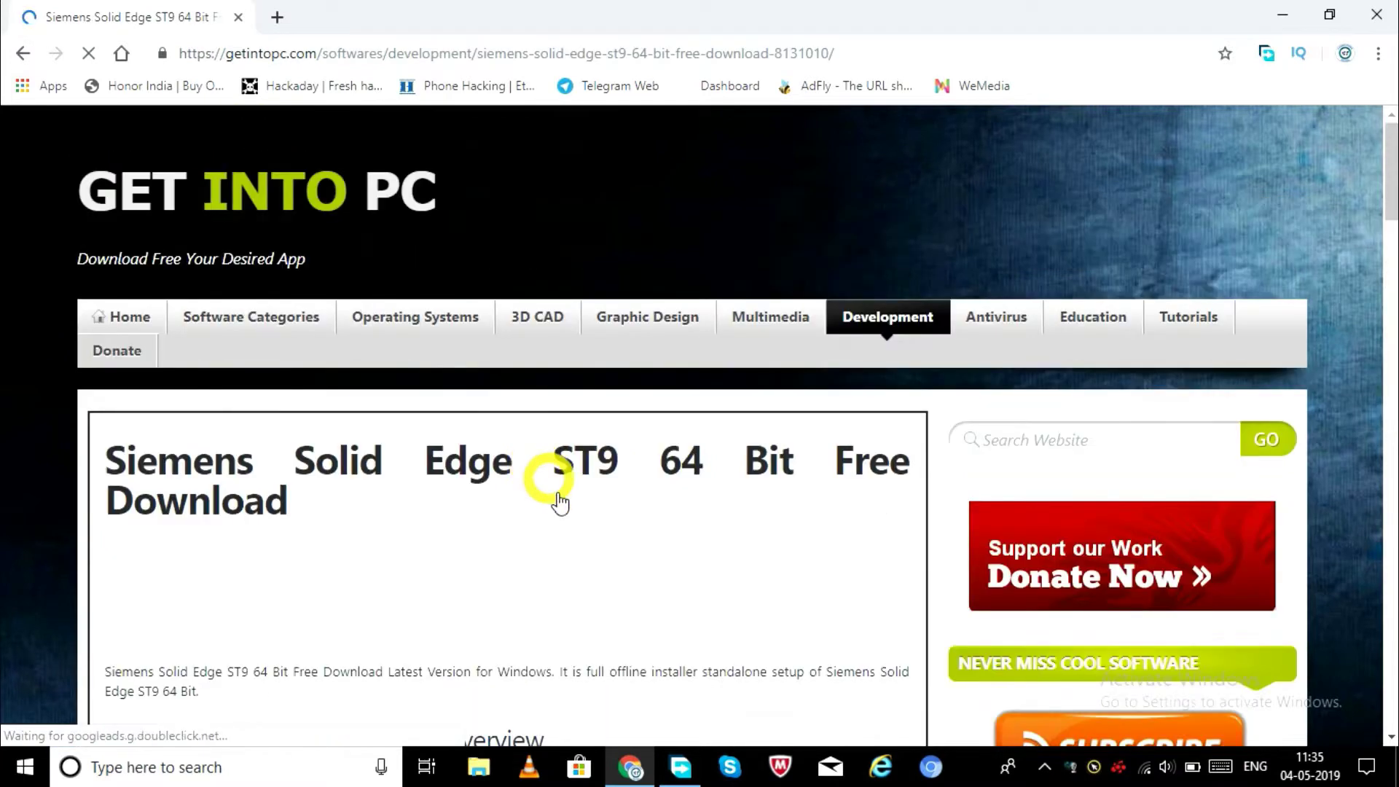
- Request the download of the Siemens Solid Edge ST9 64 Bit setup from its Get Into PC page
scroll(660, 505, "down", 3)
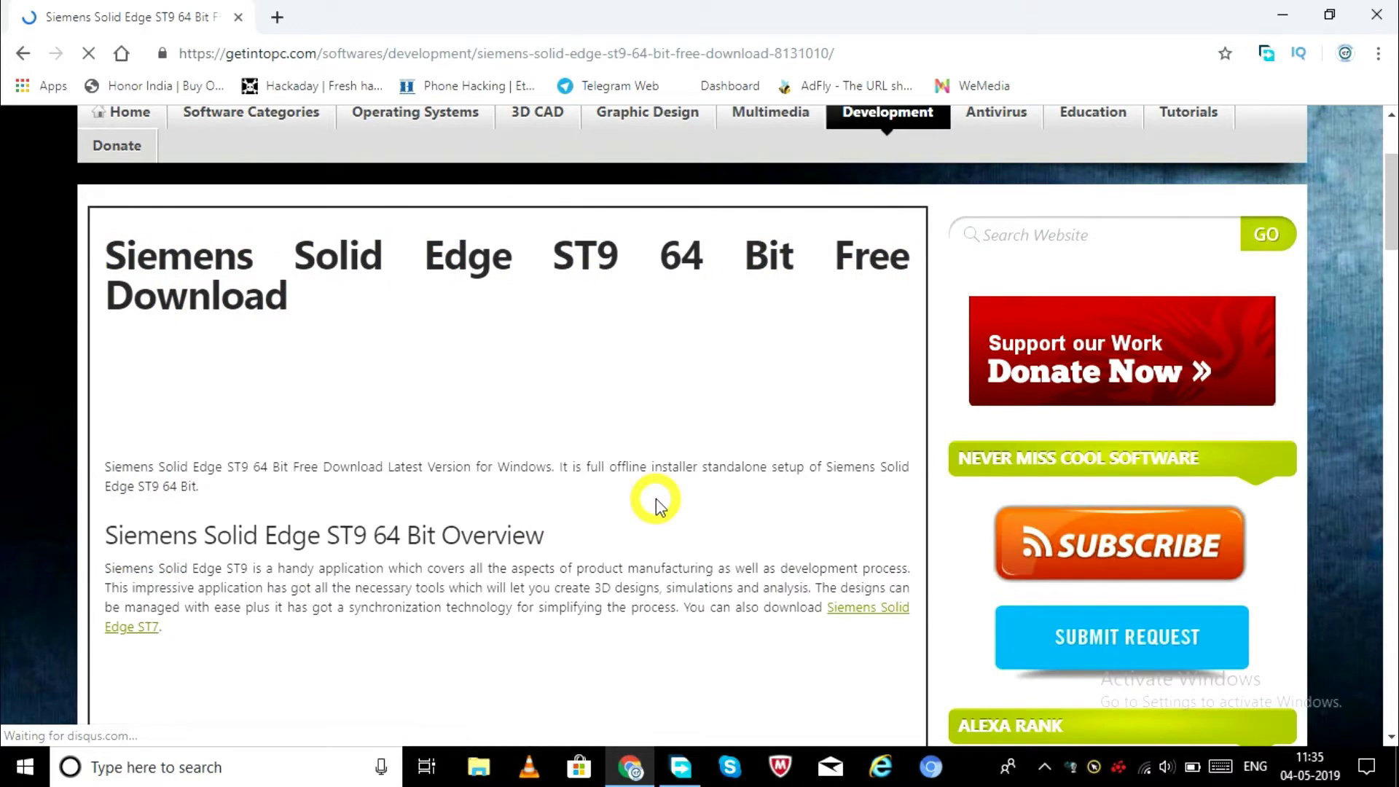
scroll(660, 506, "down", 15)
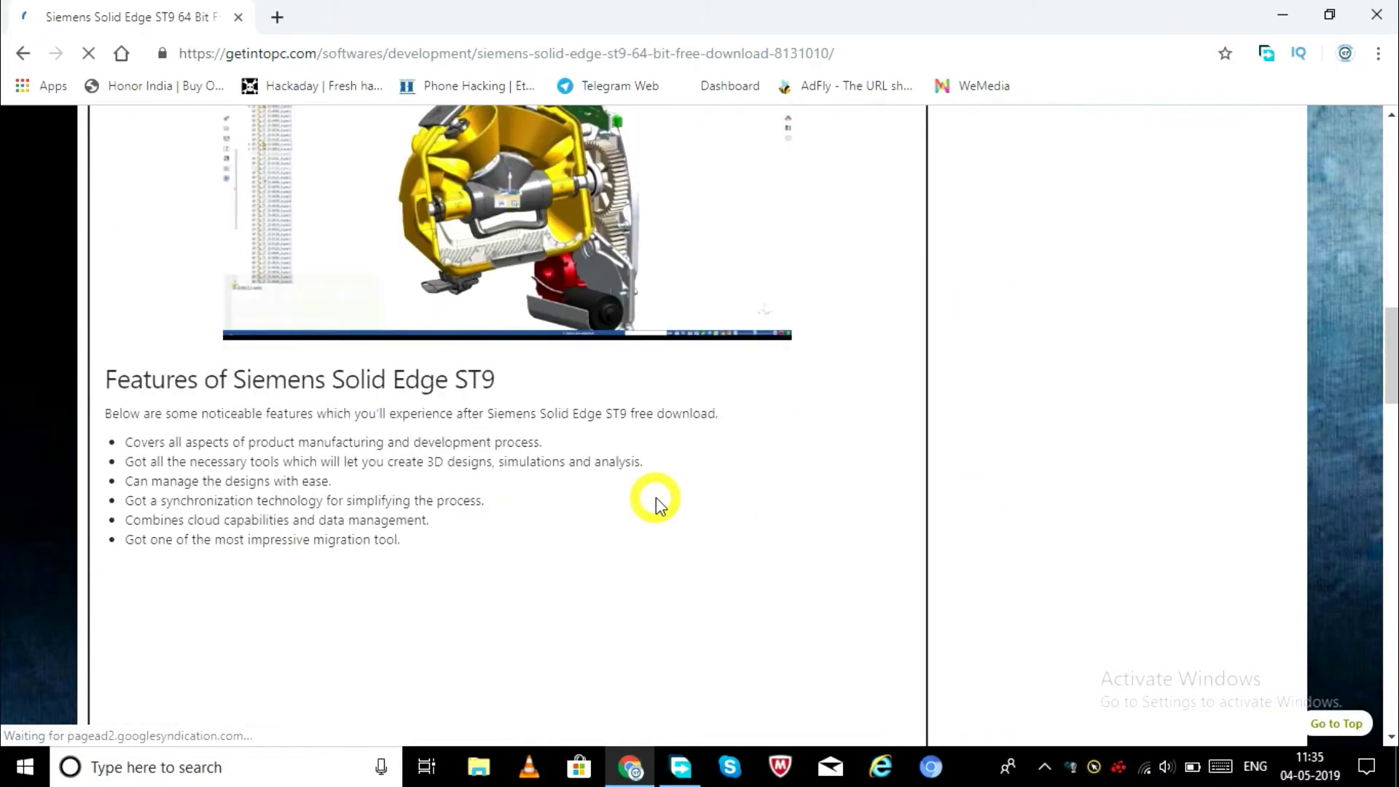
scroll(659, 505, "down", 10)
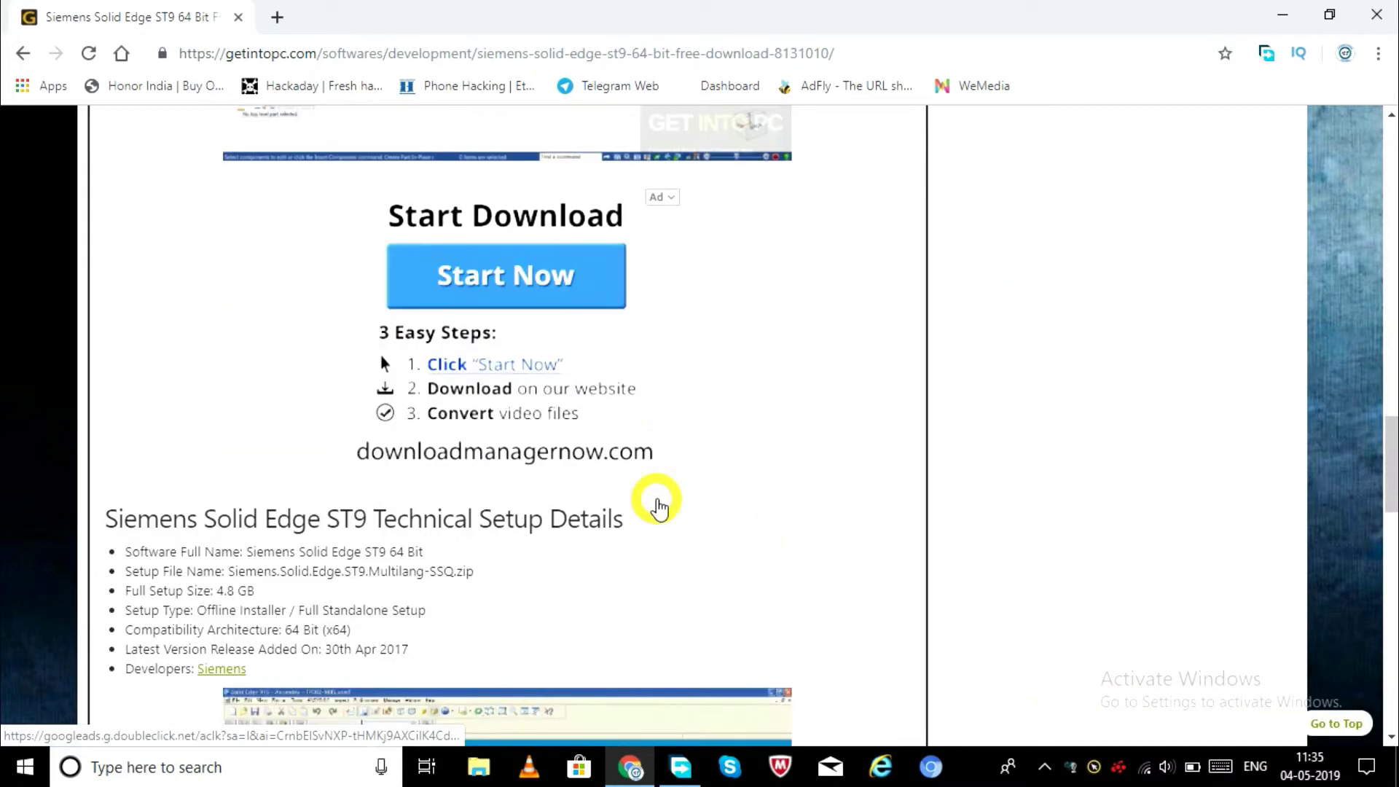
scroll(659, 505, "down", 12)
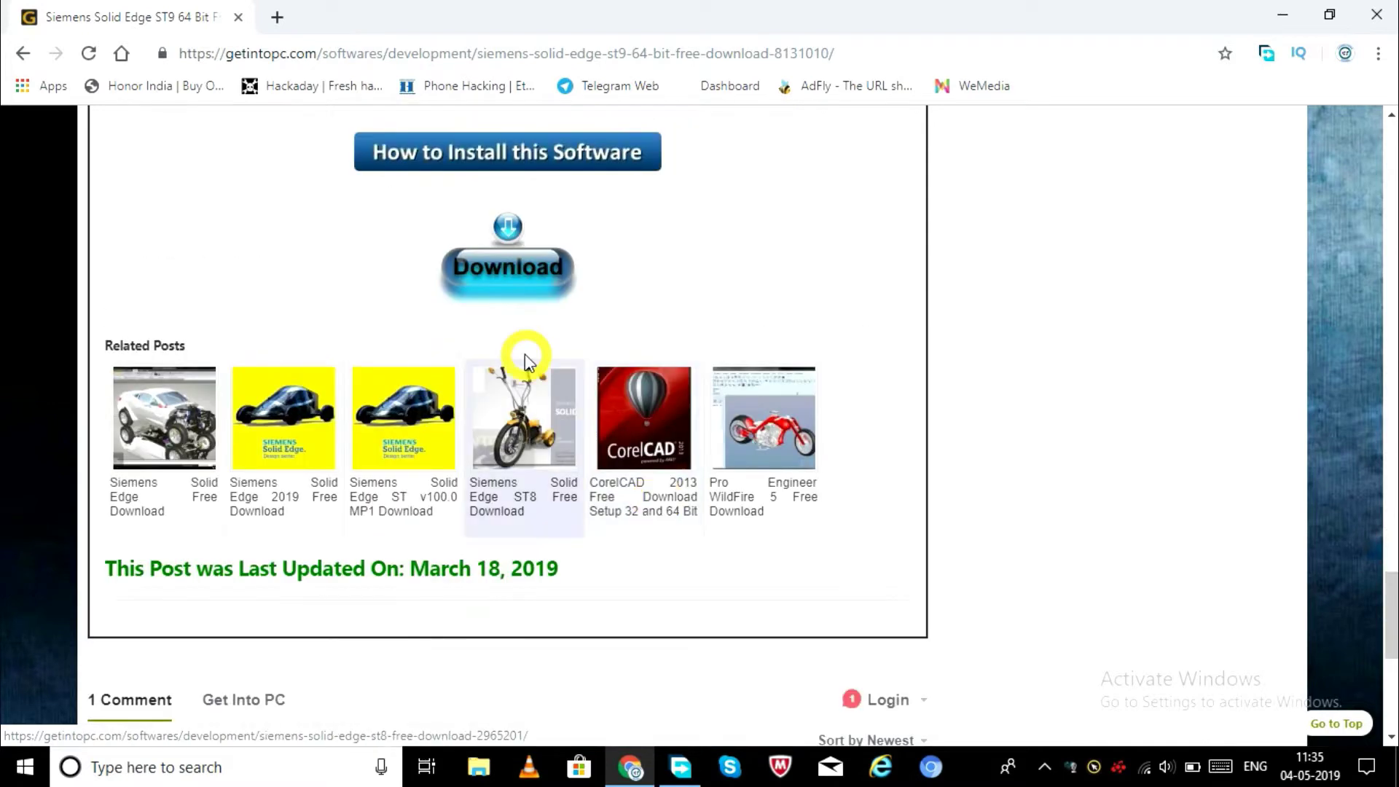
scroll(519, 293, "up", 3)
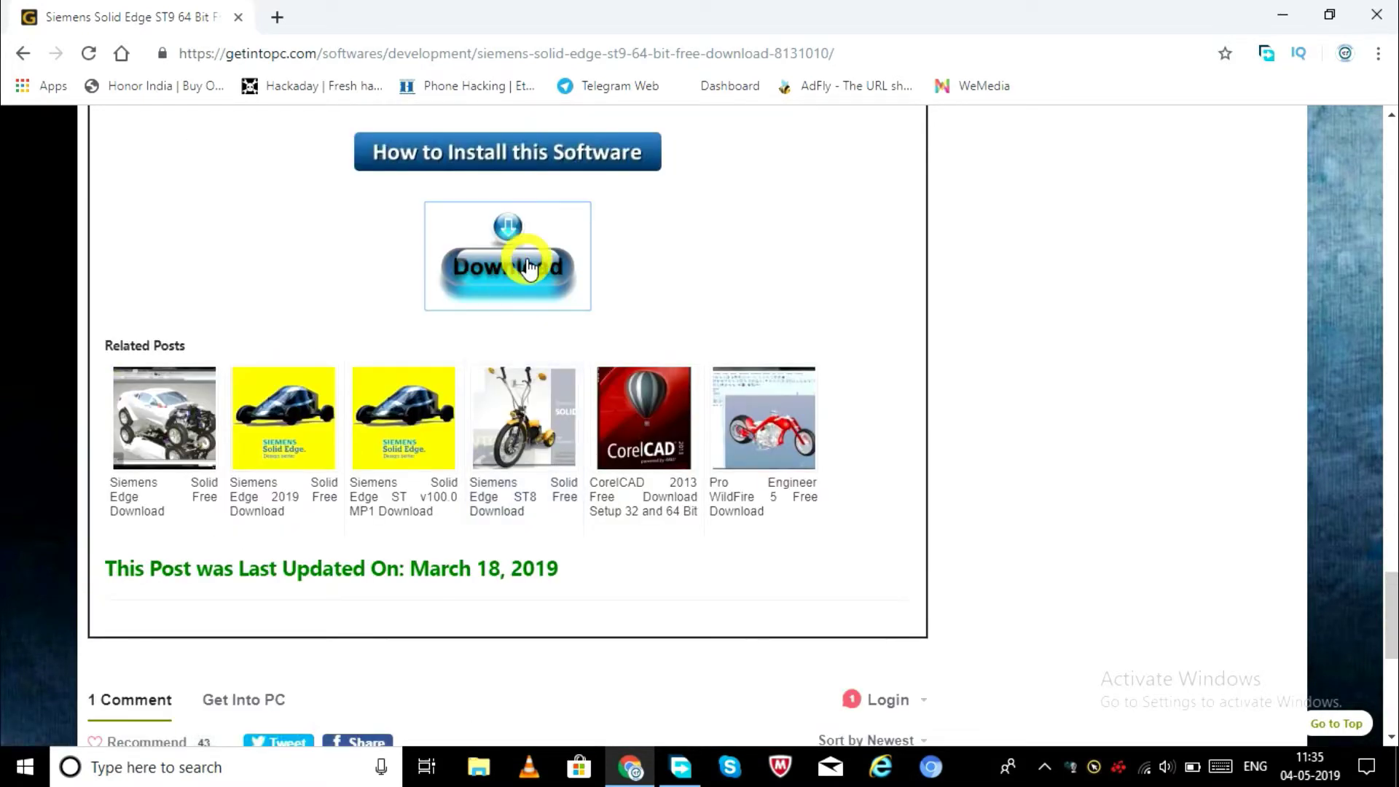
left_click(530, 270)
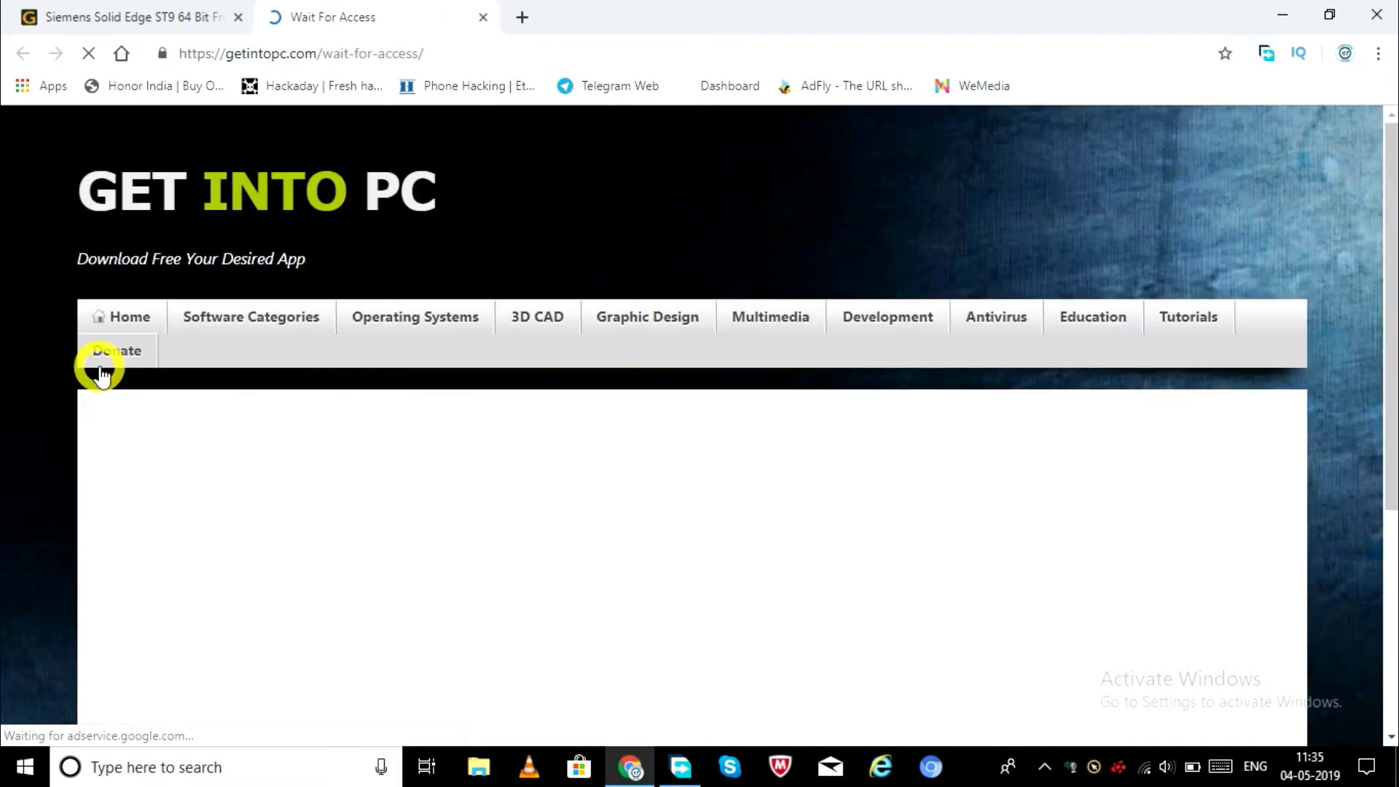
scroll(335, 525, "down", 1)
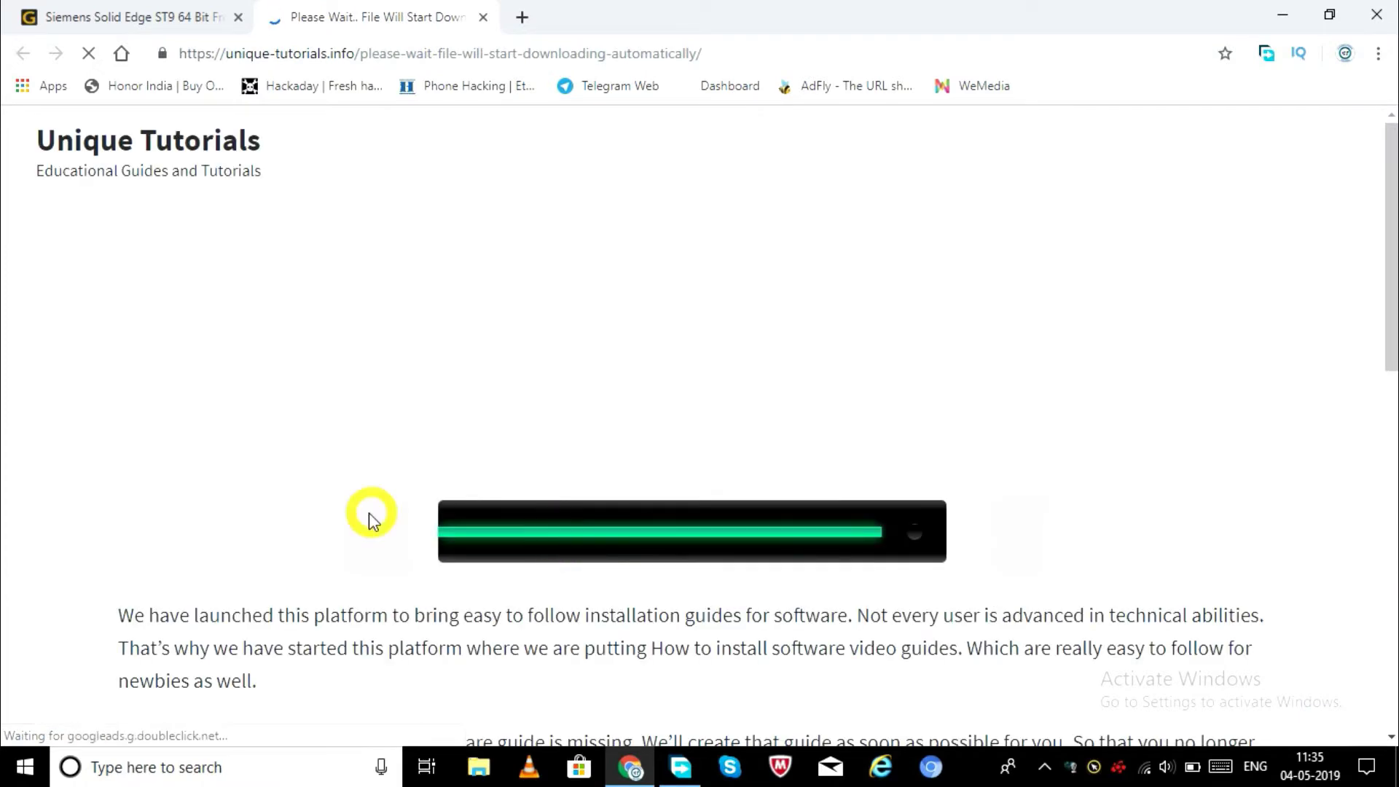
scroll(369, 514, "down", 1)
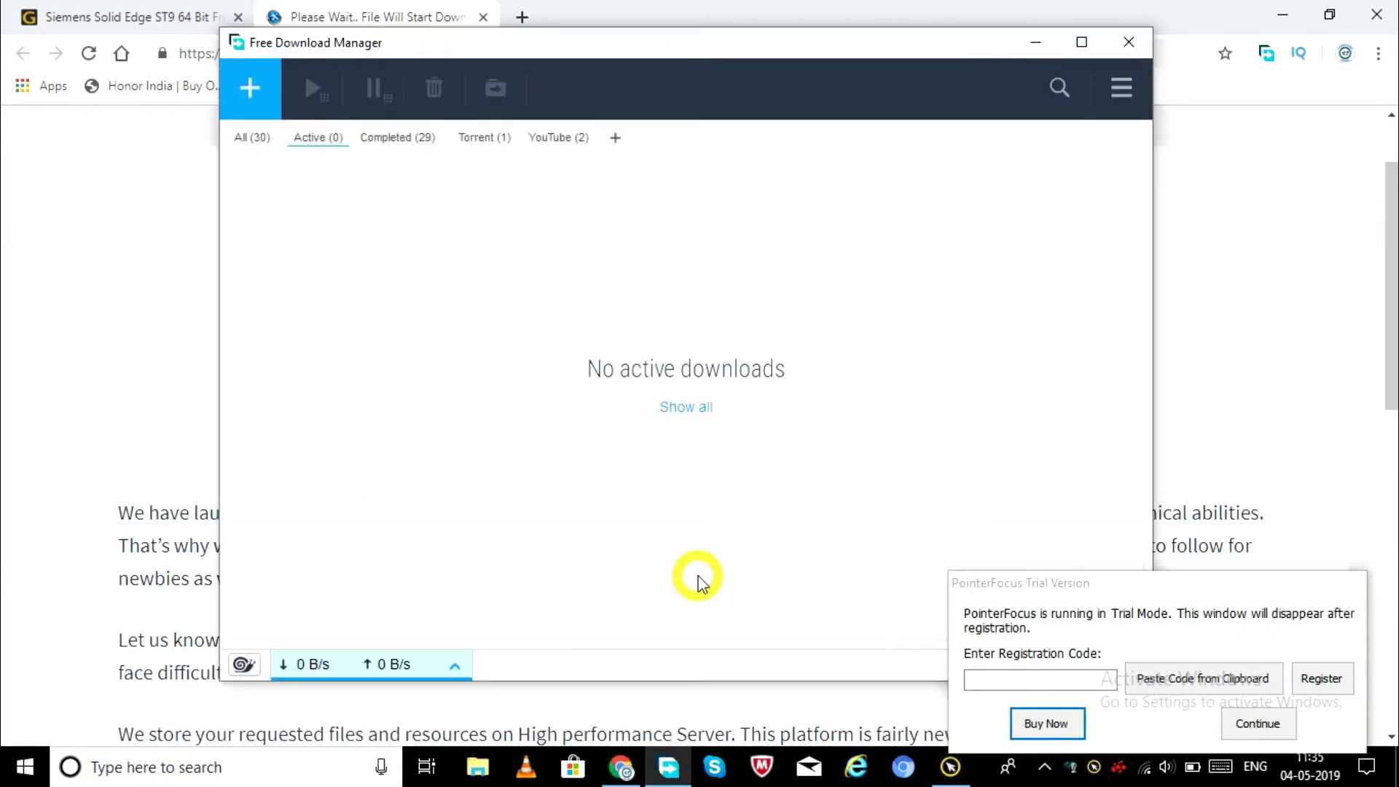
- Cancel the Solid Edge ST9 file in Free Download Manager and the browser's save dialog, and close the browser
left_click(1269, 722)
left_click(1270, 725)
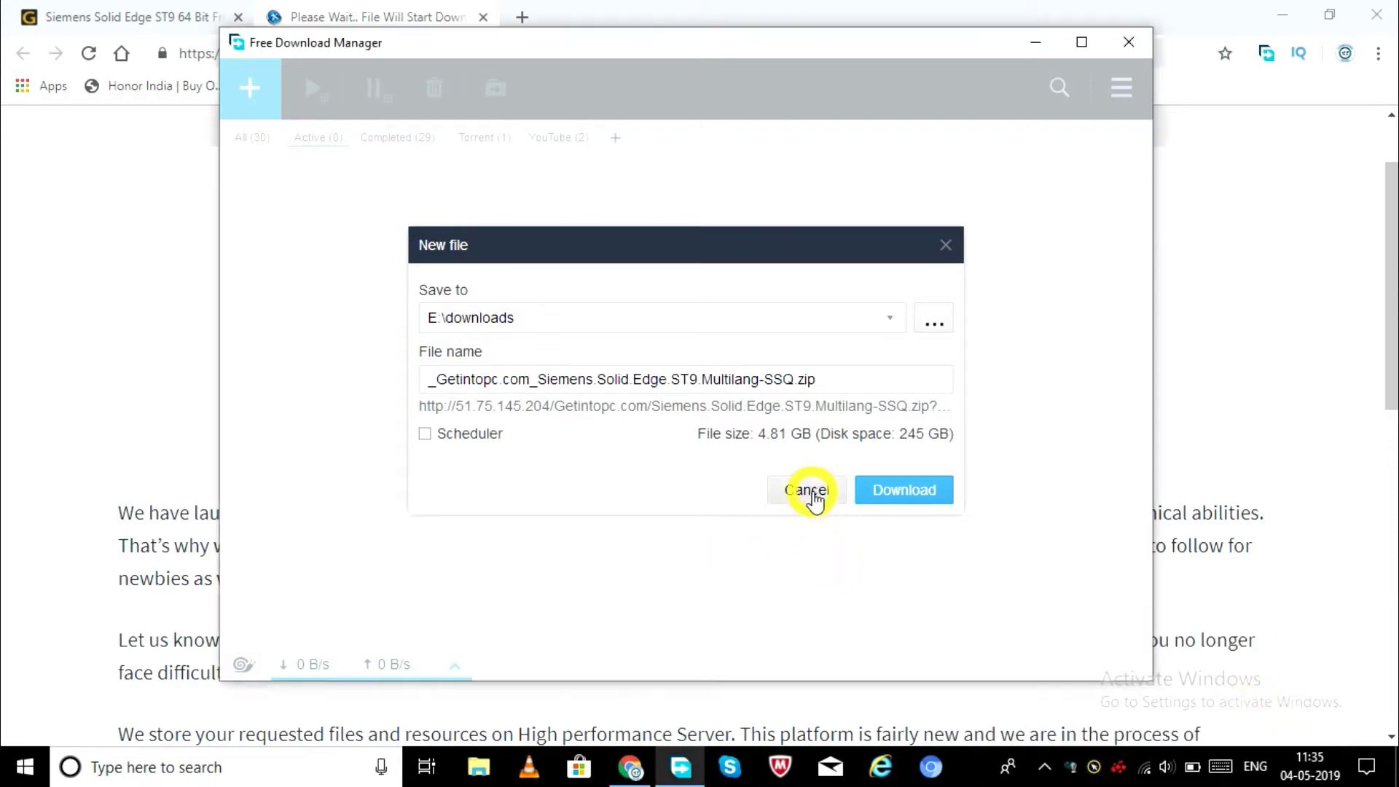
left_click(807, 490)
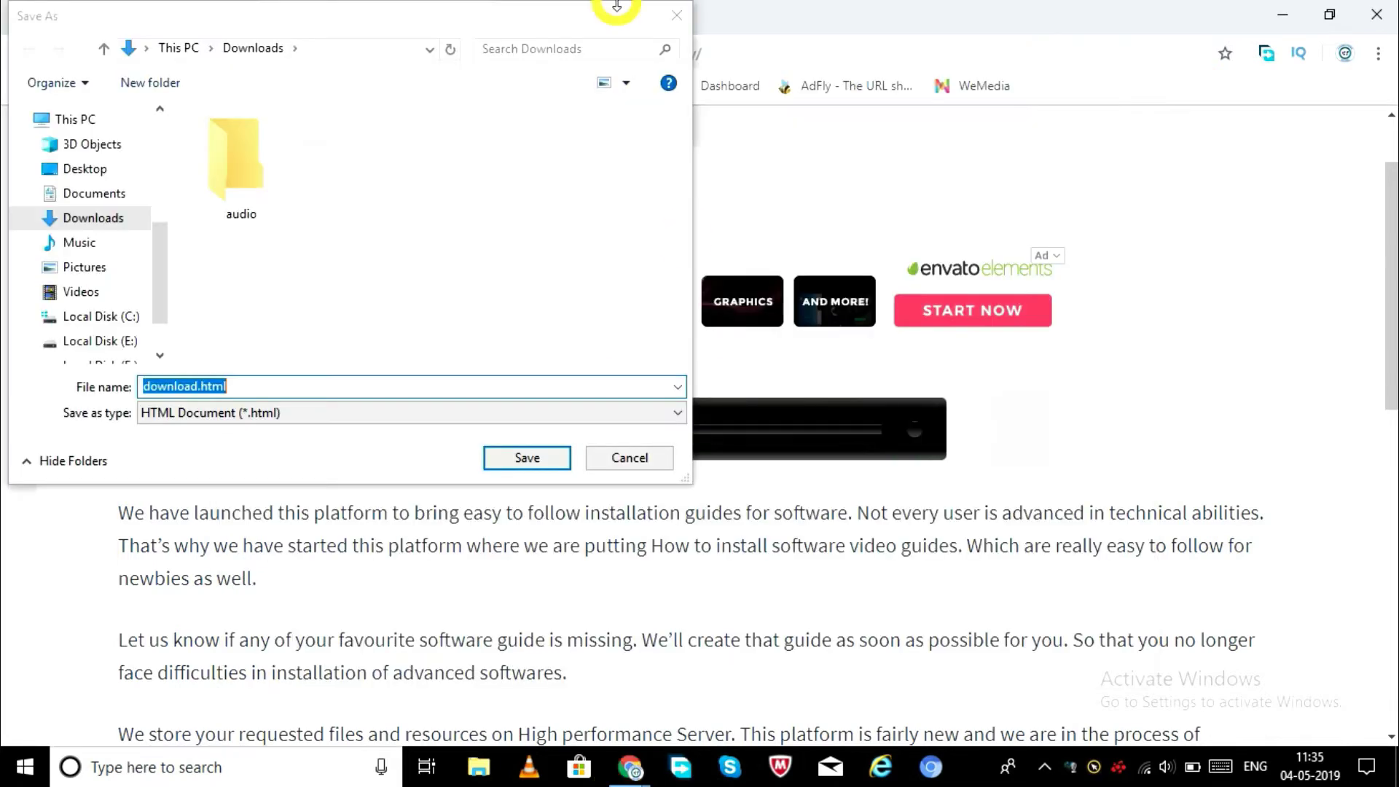
left_click(676, 16)
scroll(749, 140, "up", 2)
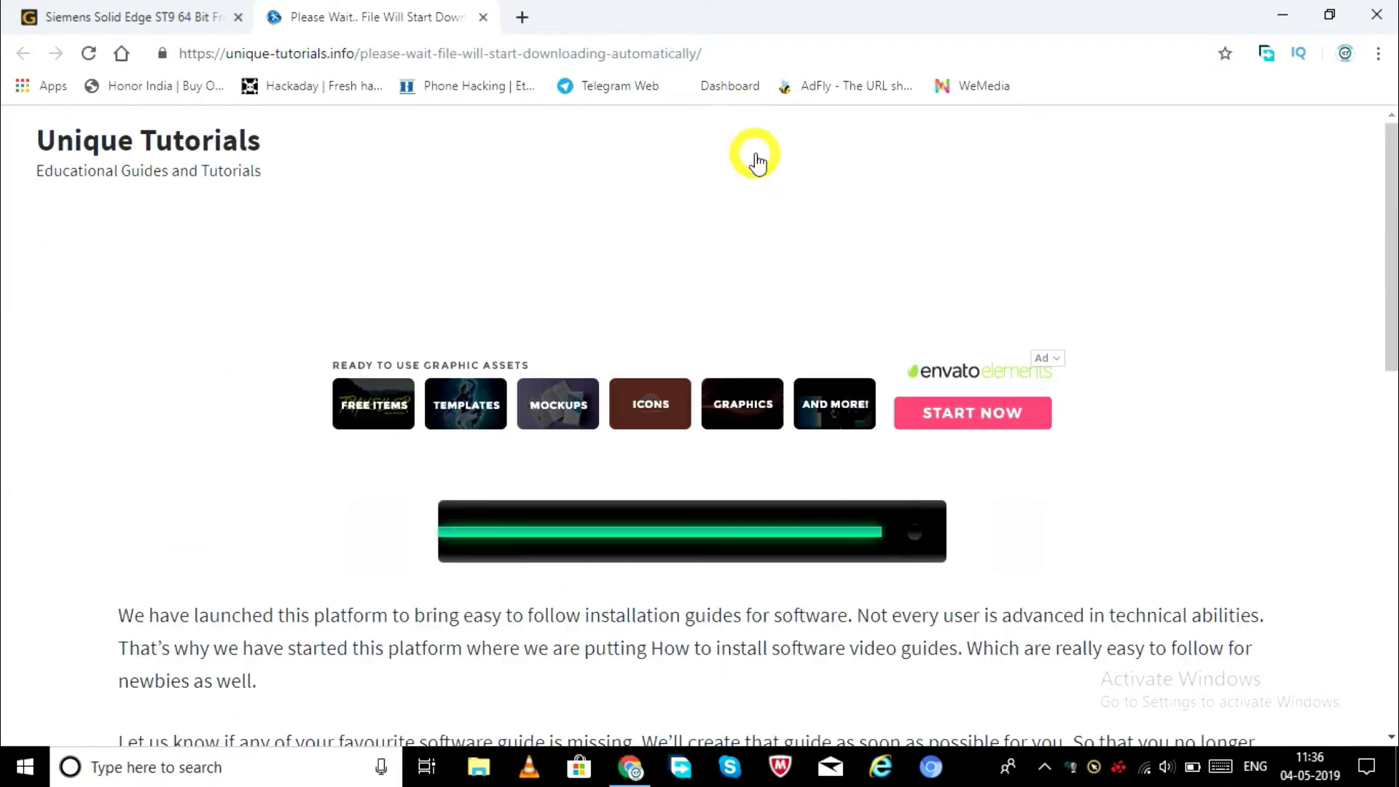
left_click(1389, 15)
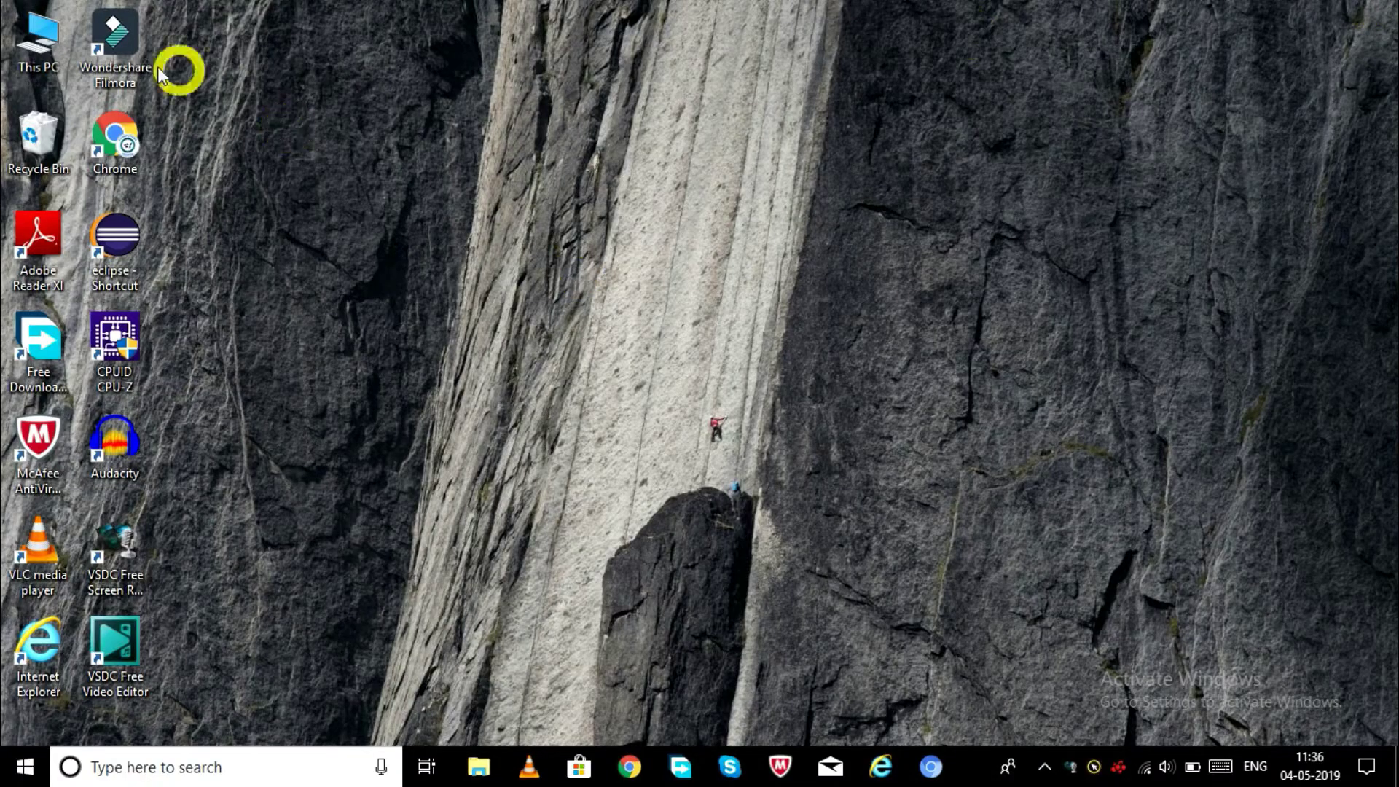
- Open the Solid edge folder on Local Disk (E:) in File Explorer
double_click(16, 51)
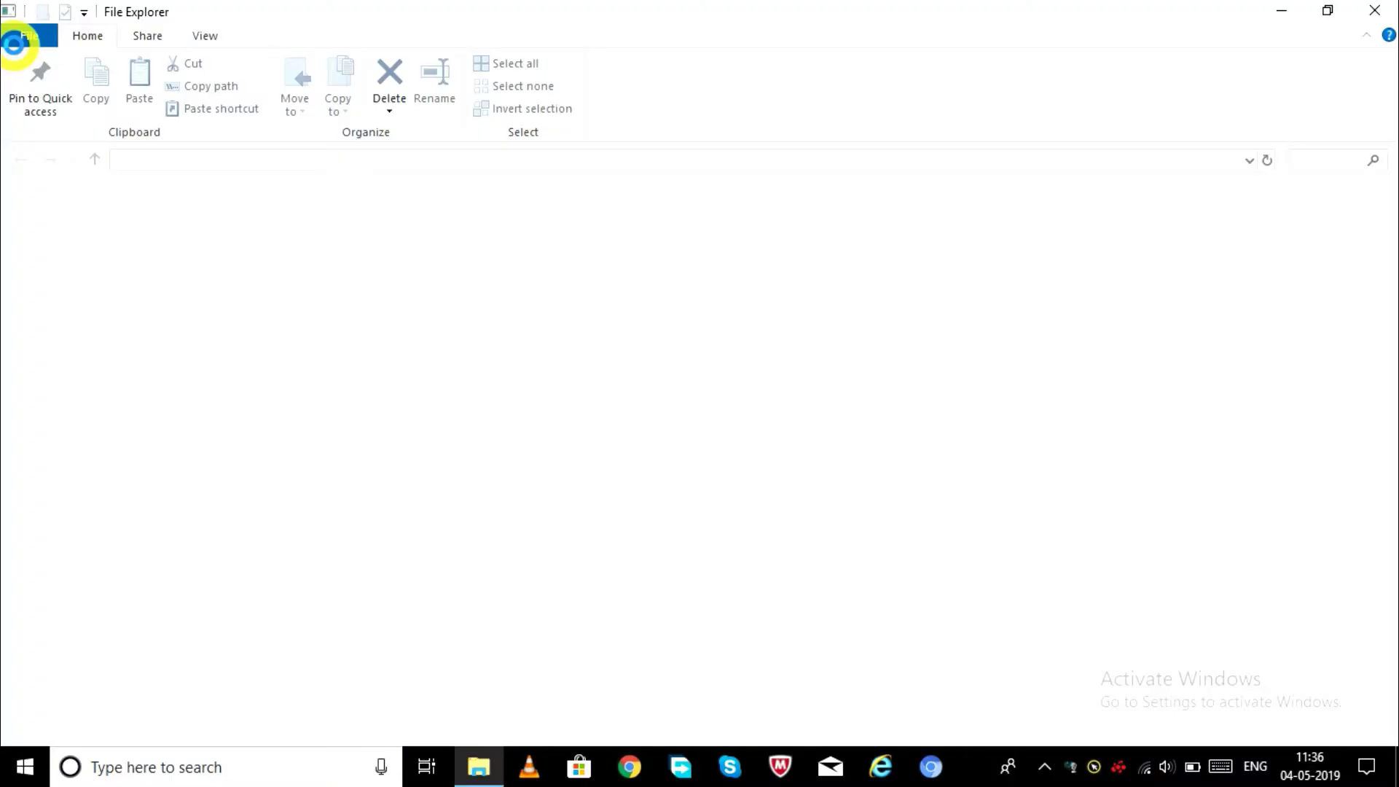
double_click(614, 374)
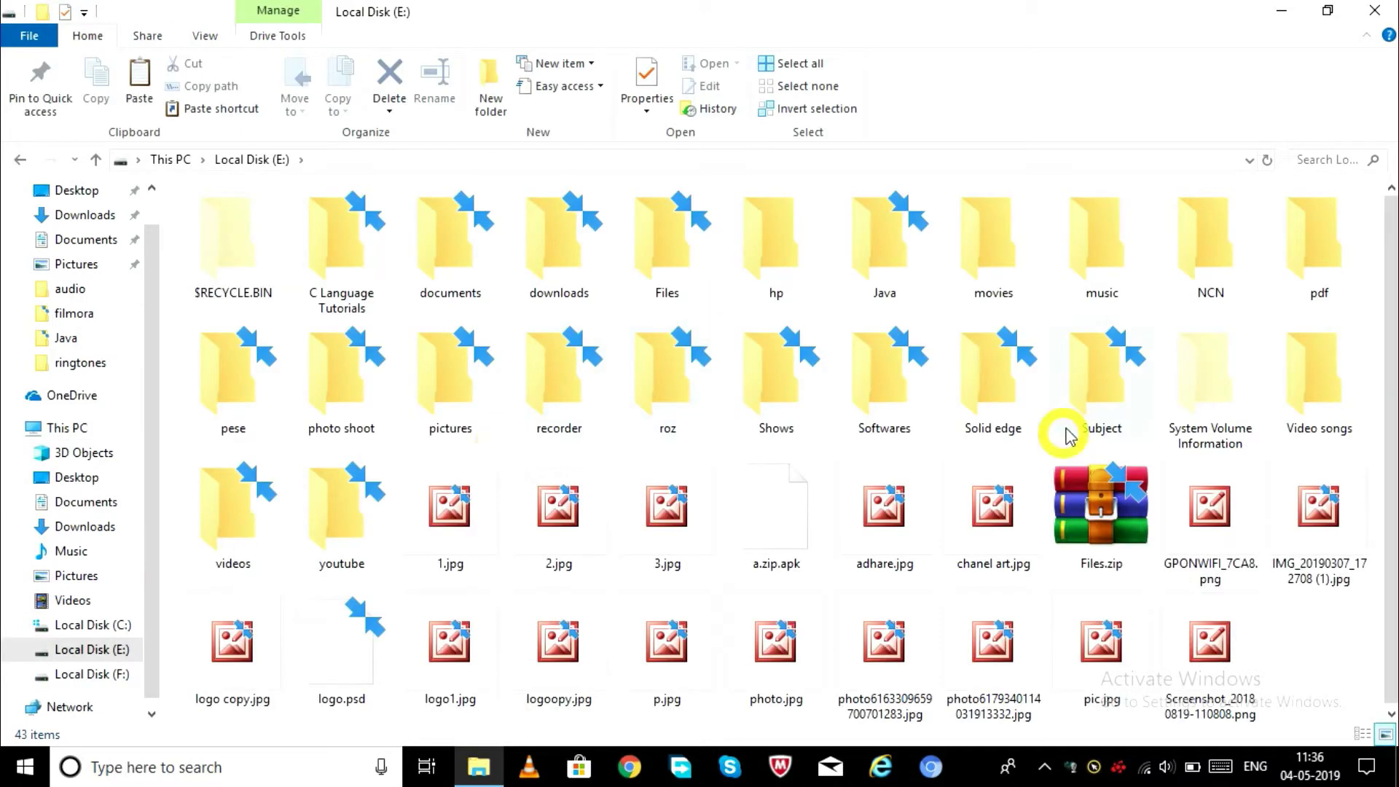
double_click(997, 427)
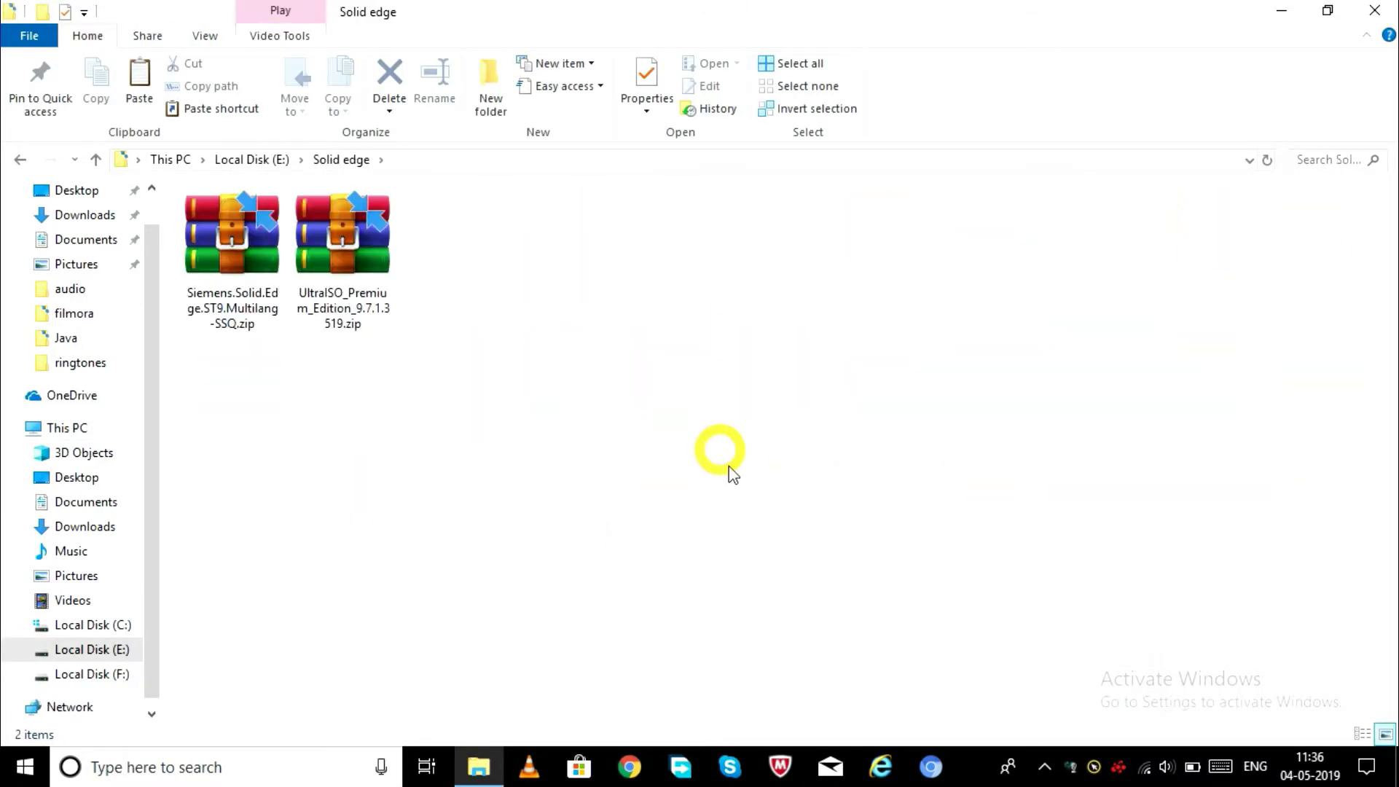
- Turn off the computer's Wi-Fi and refresh the Solid edge folder
left_click(1145, 769)
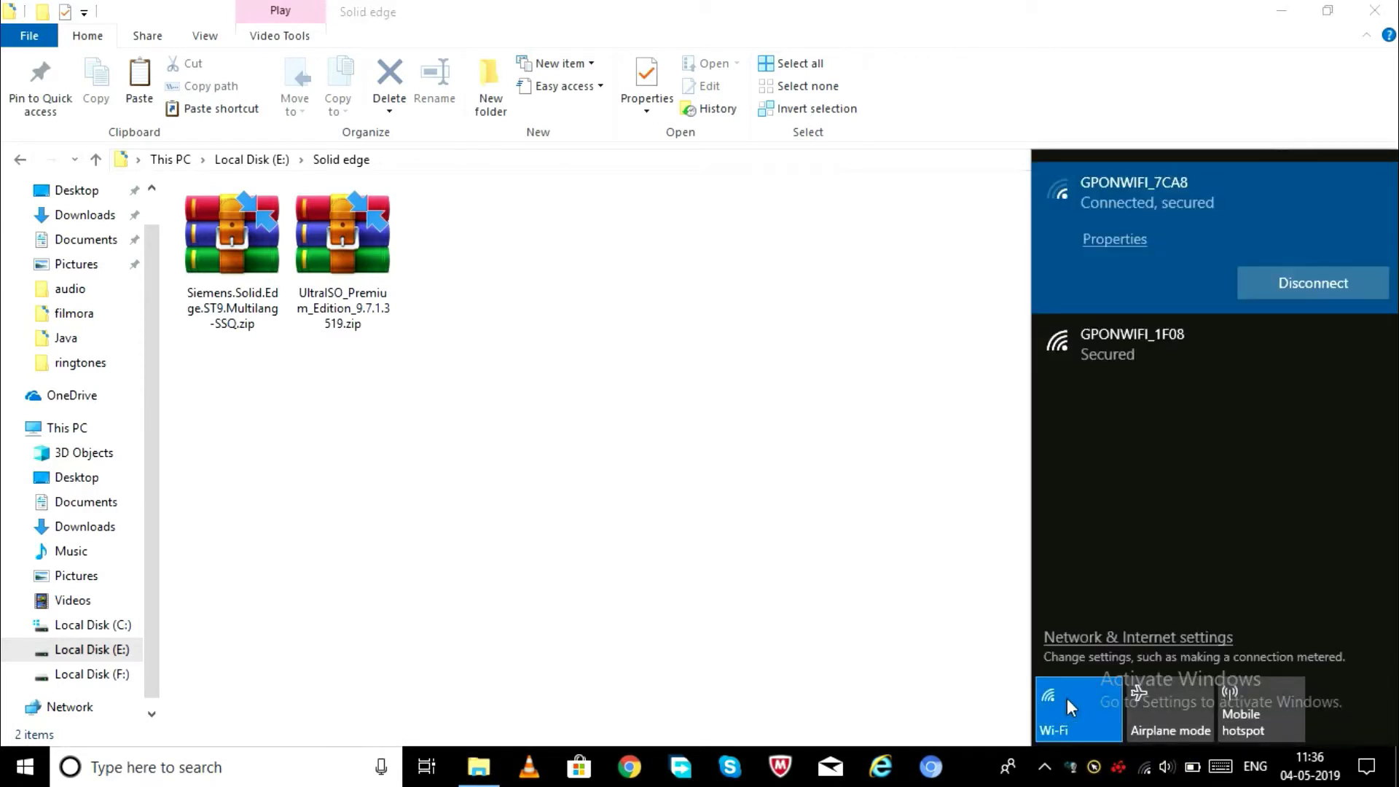
left_click(1083, 713)
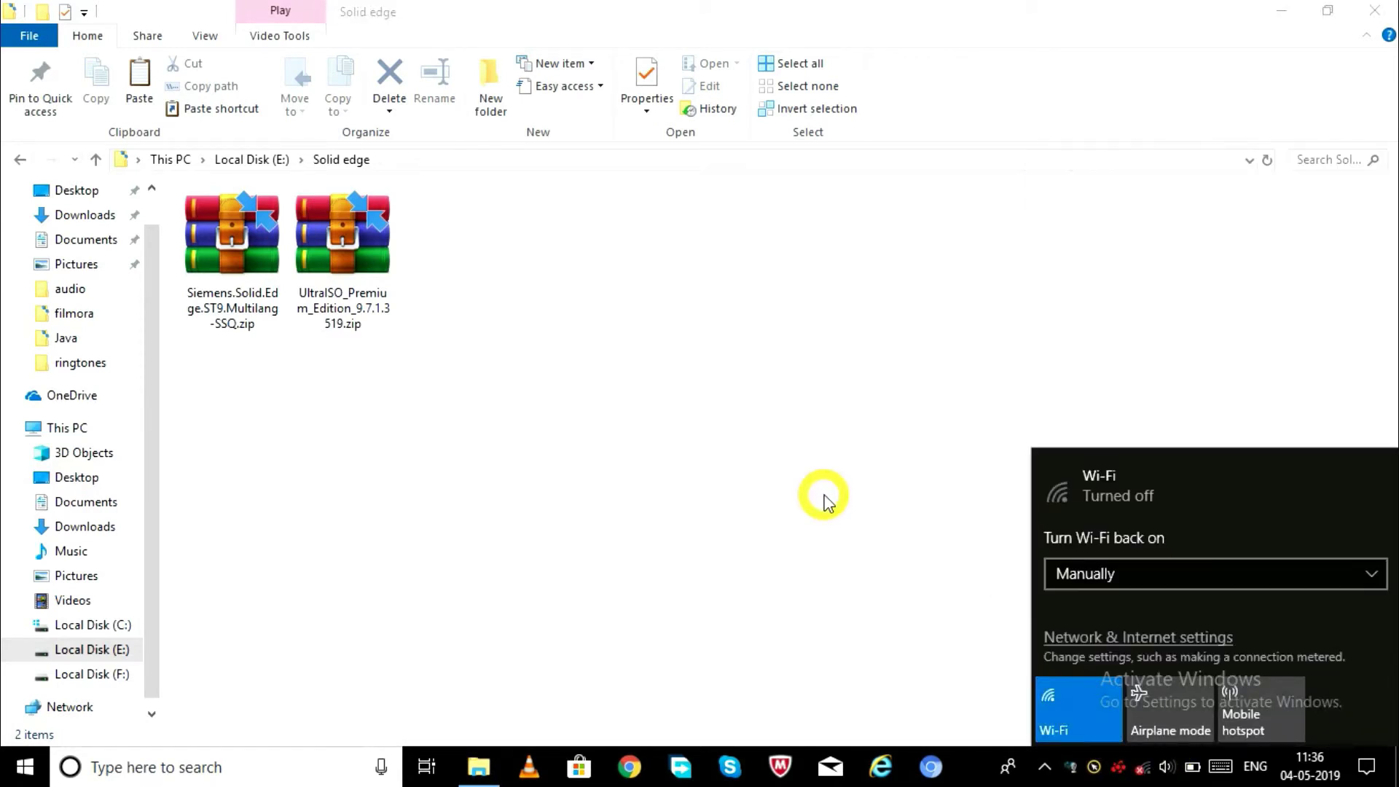
right_click(594, 345)
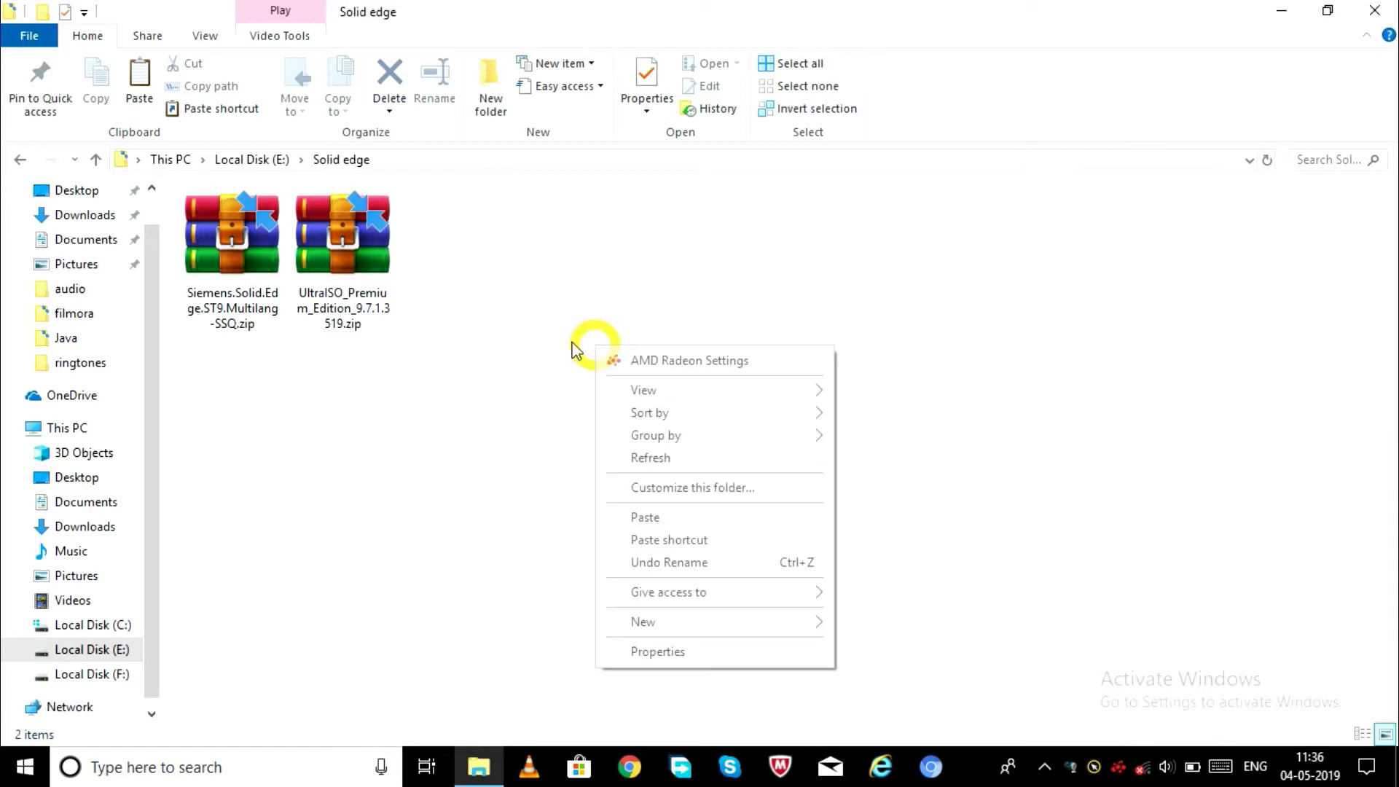
left_click(634, 457)
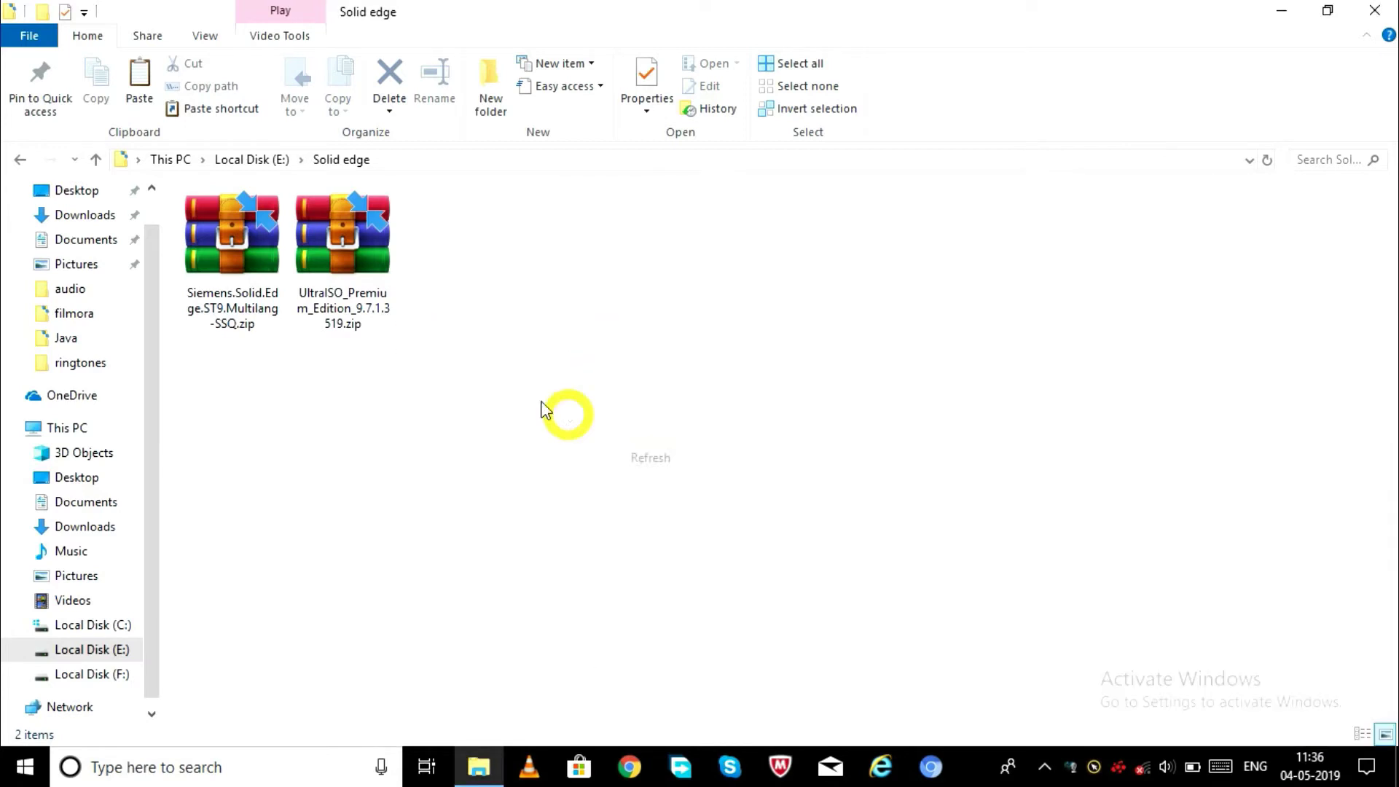
- Extract UltraISO_Premium_Edition_9.7.1.3519.zip into a folder of the same name
left_click(344, 272)
right_click(344, 271)
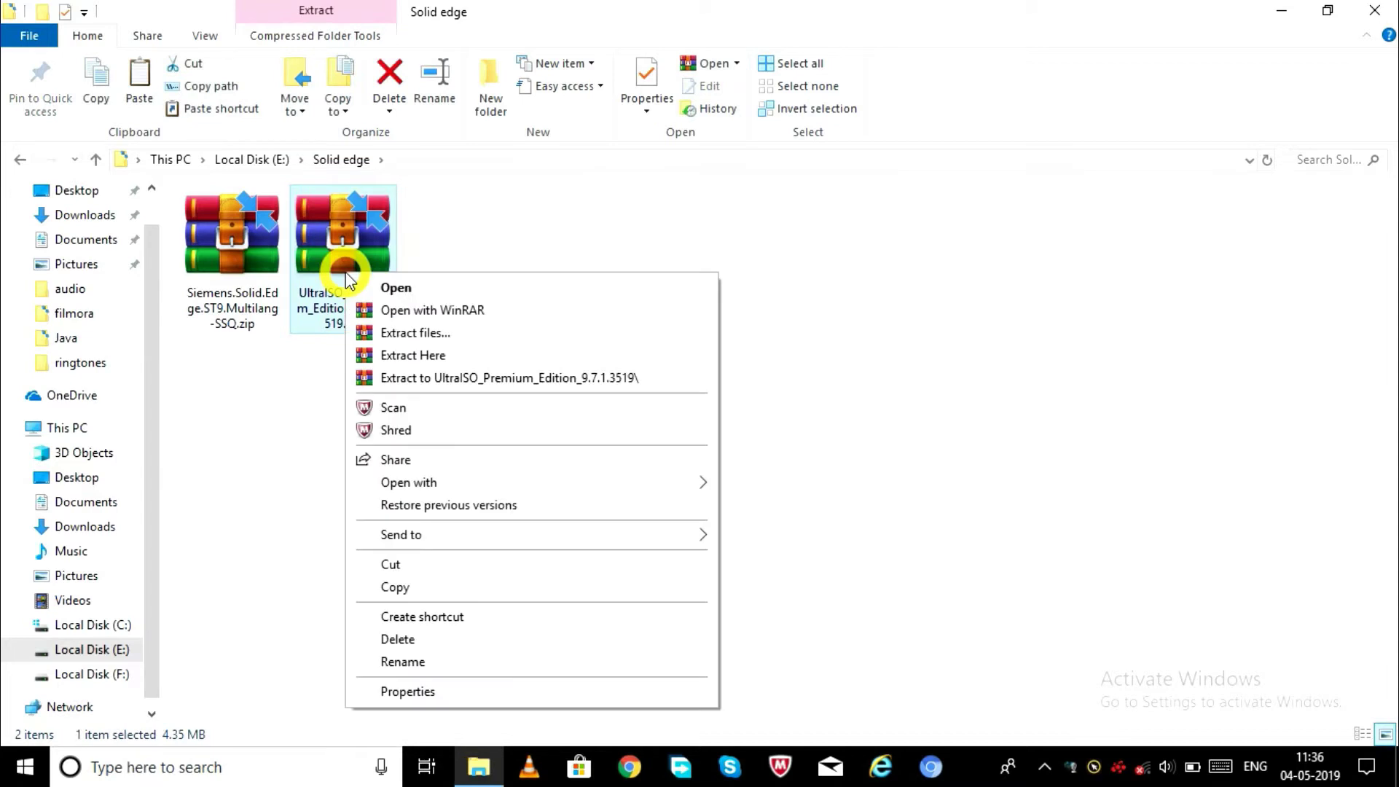
left_click(407, 379)
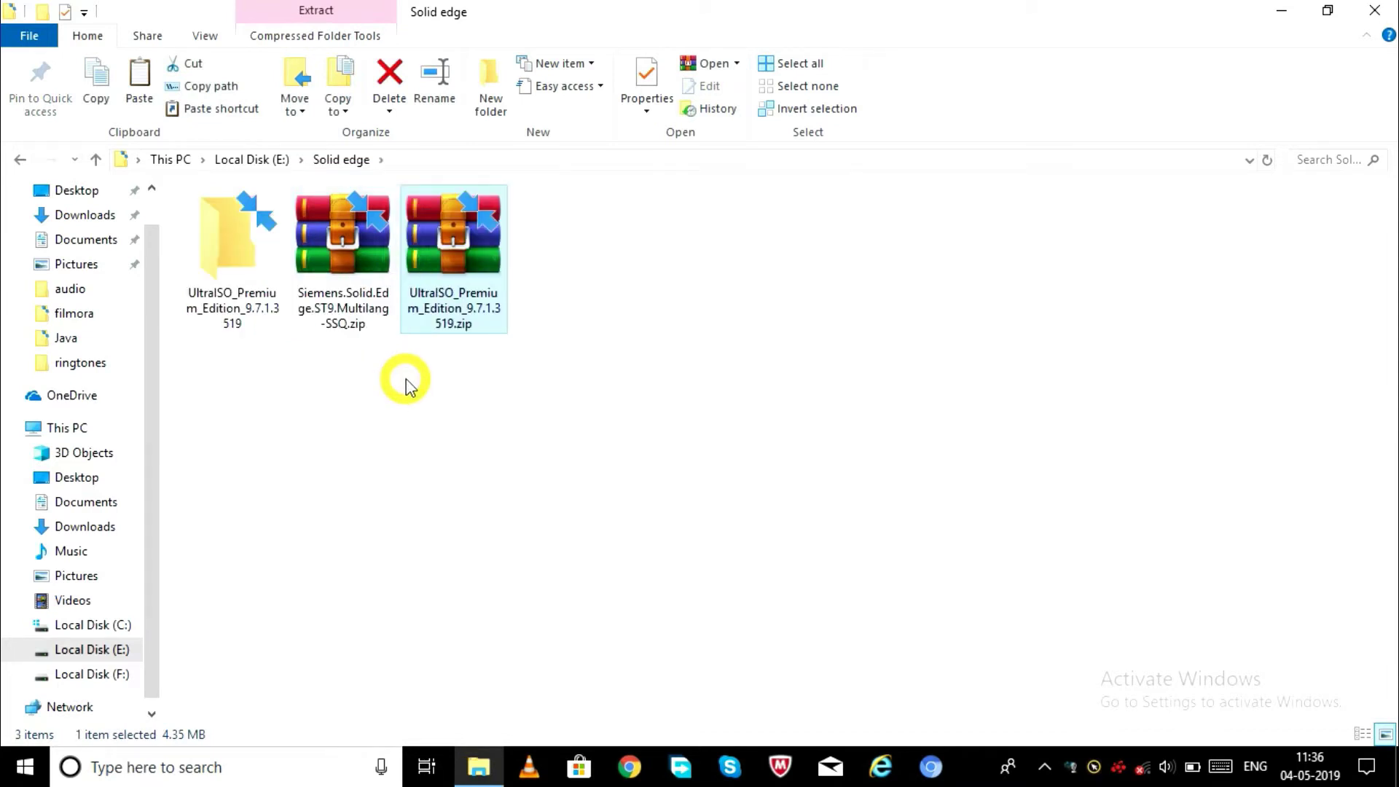
- Open the inner UltraISO_Premium_Edition_9.7.1.3519 folder and start the uiso97pes.exe installer, dismissing the PointerFocus trial notice
double_click(209, 275)
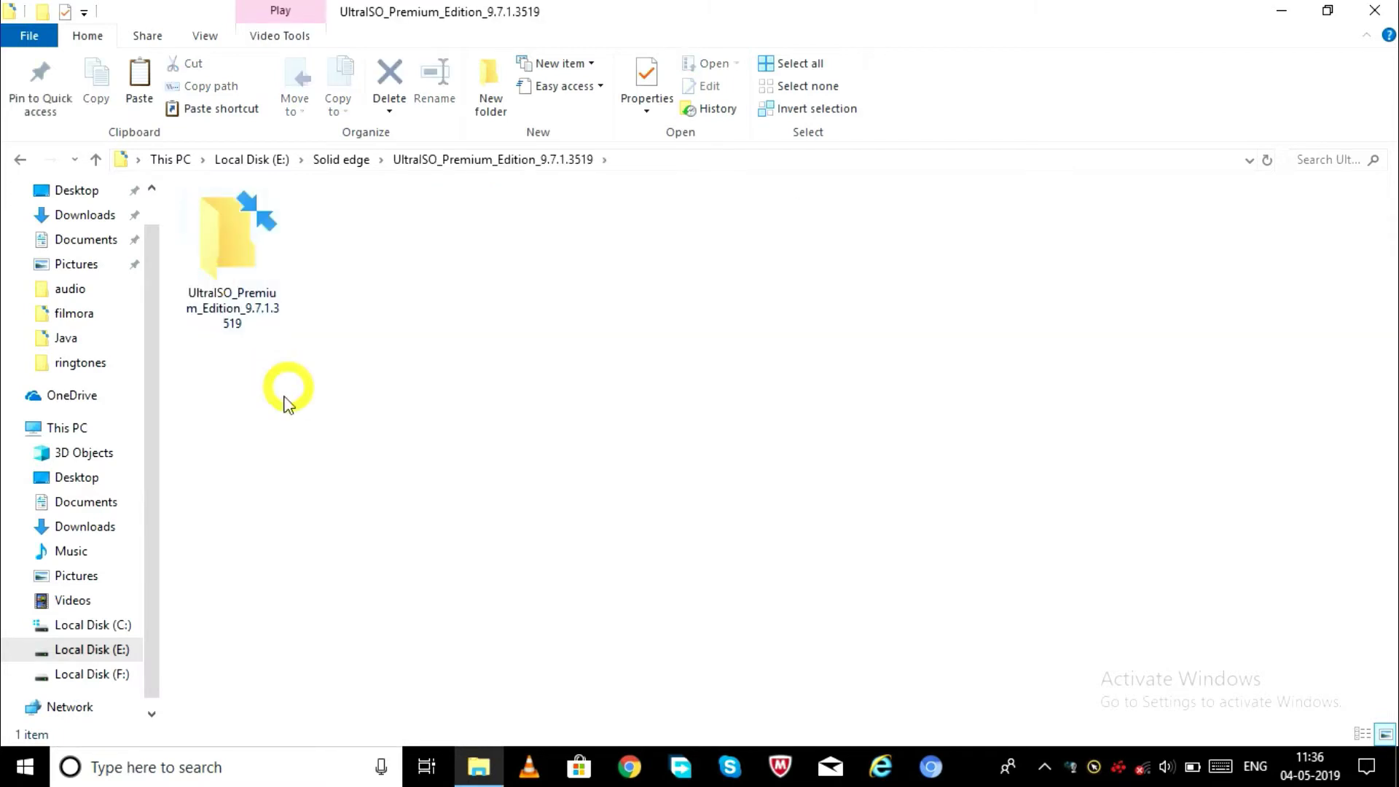
left_click(234, 296)
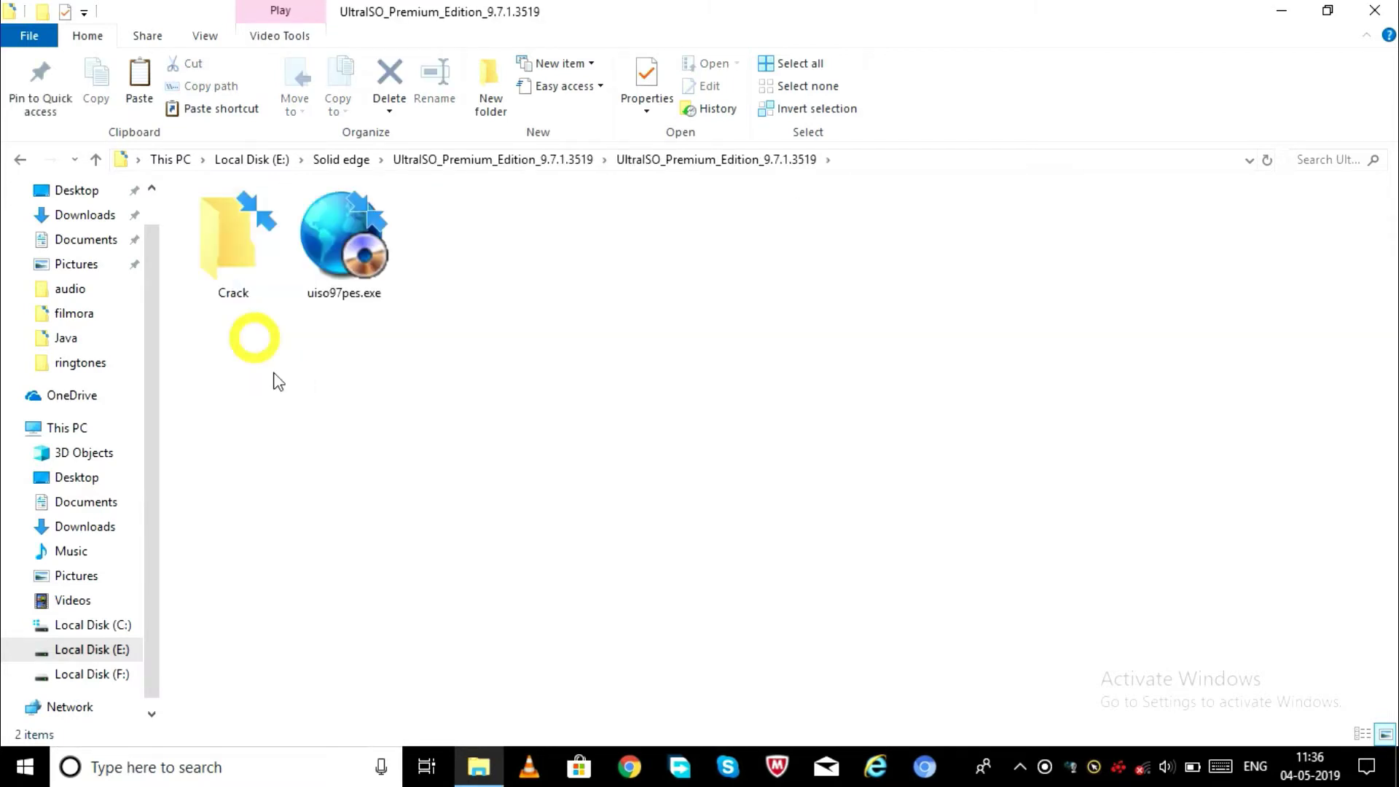
left_click(351, 266)
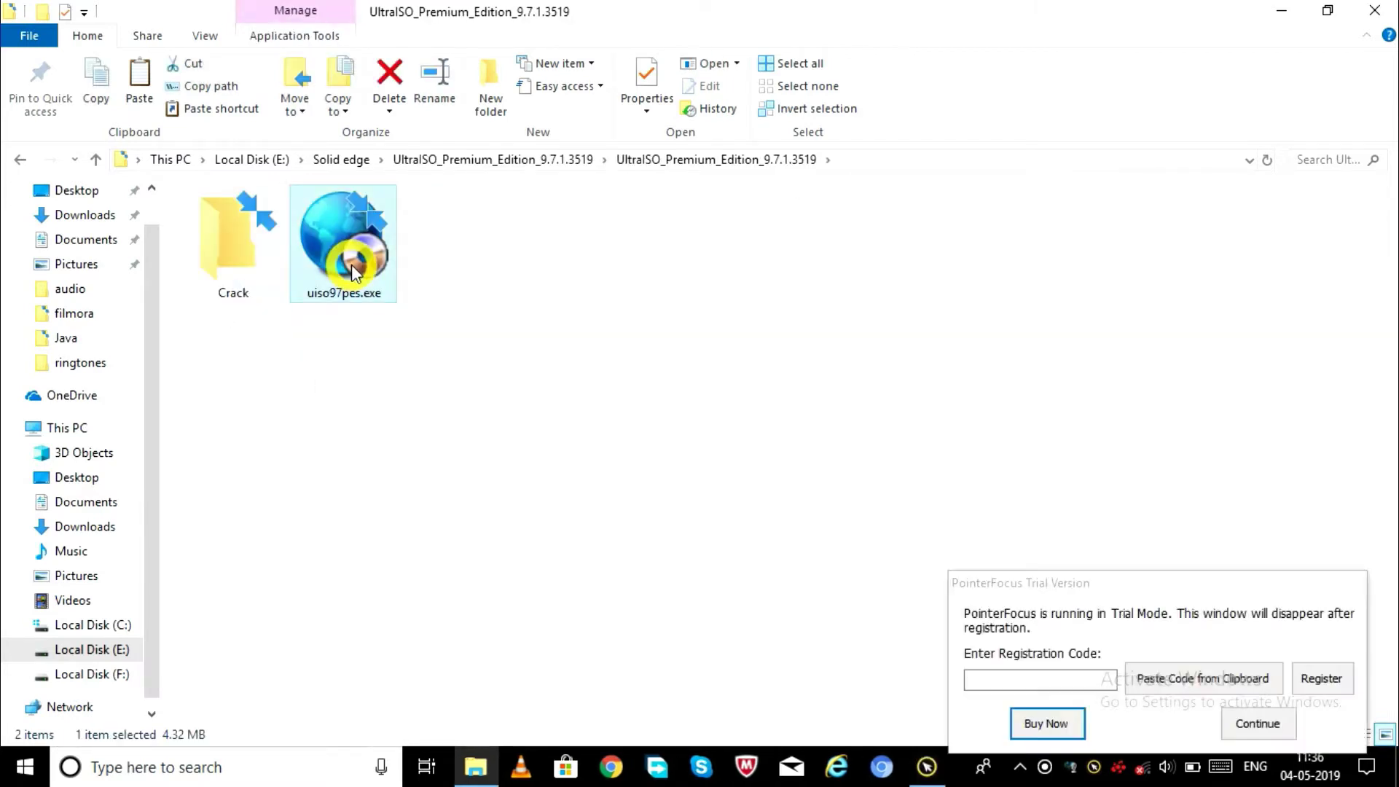
left_click(1258, 725)
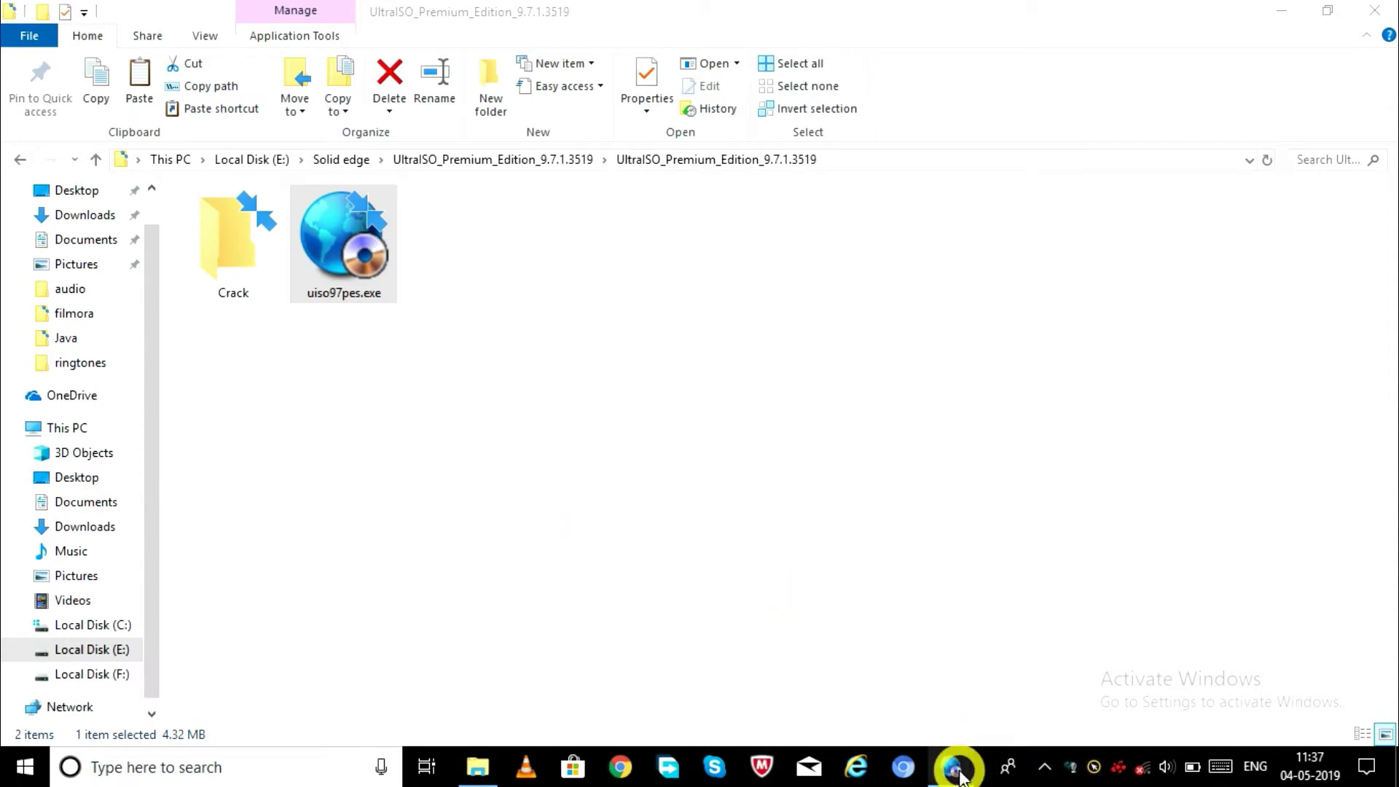
- Accept the UltraISO license agreement and keep C:\Program Files (x86)\UltraISO and the default Start Menu folder
left_click(493, 483)
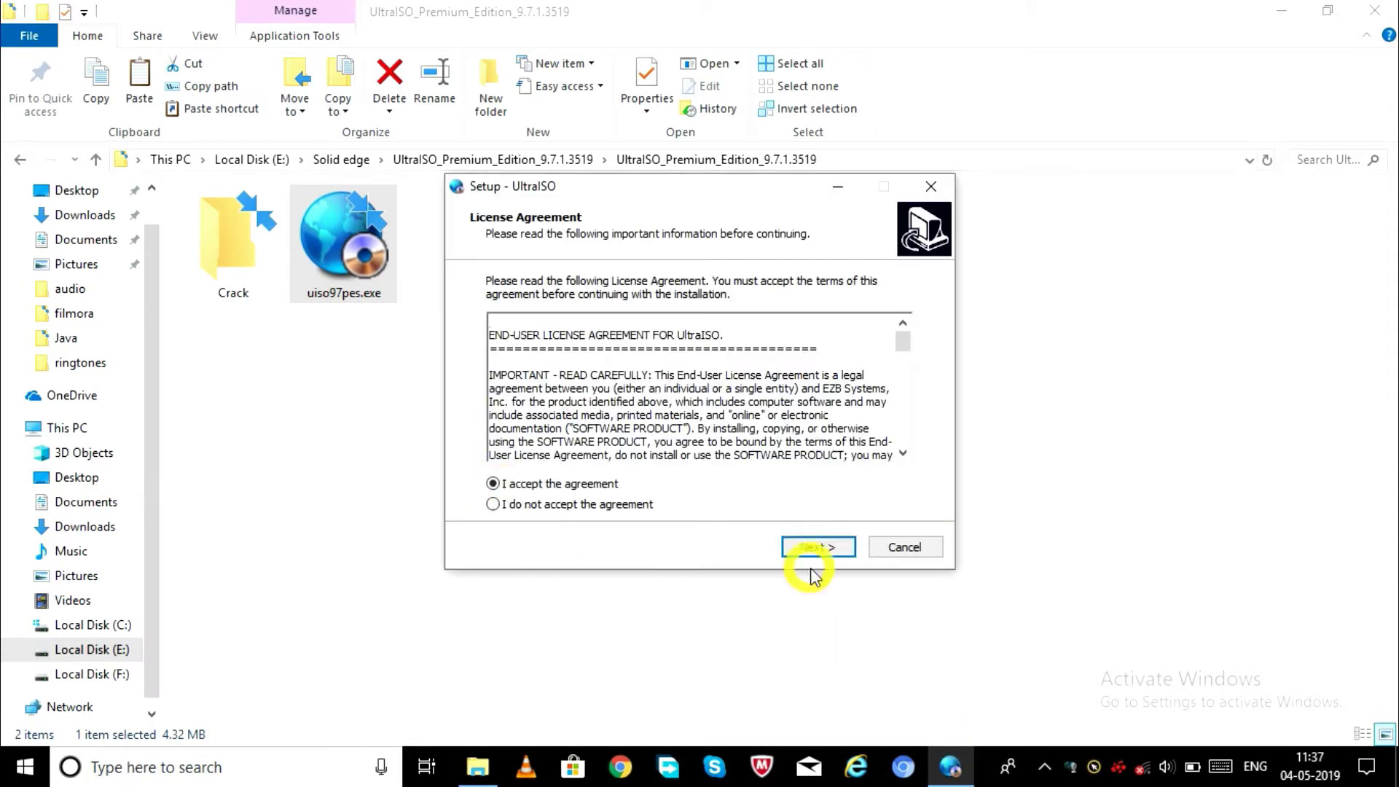
left_click(820, 551)
left_click(821, 553)
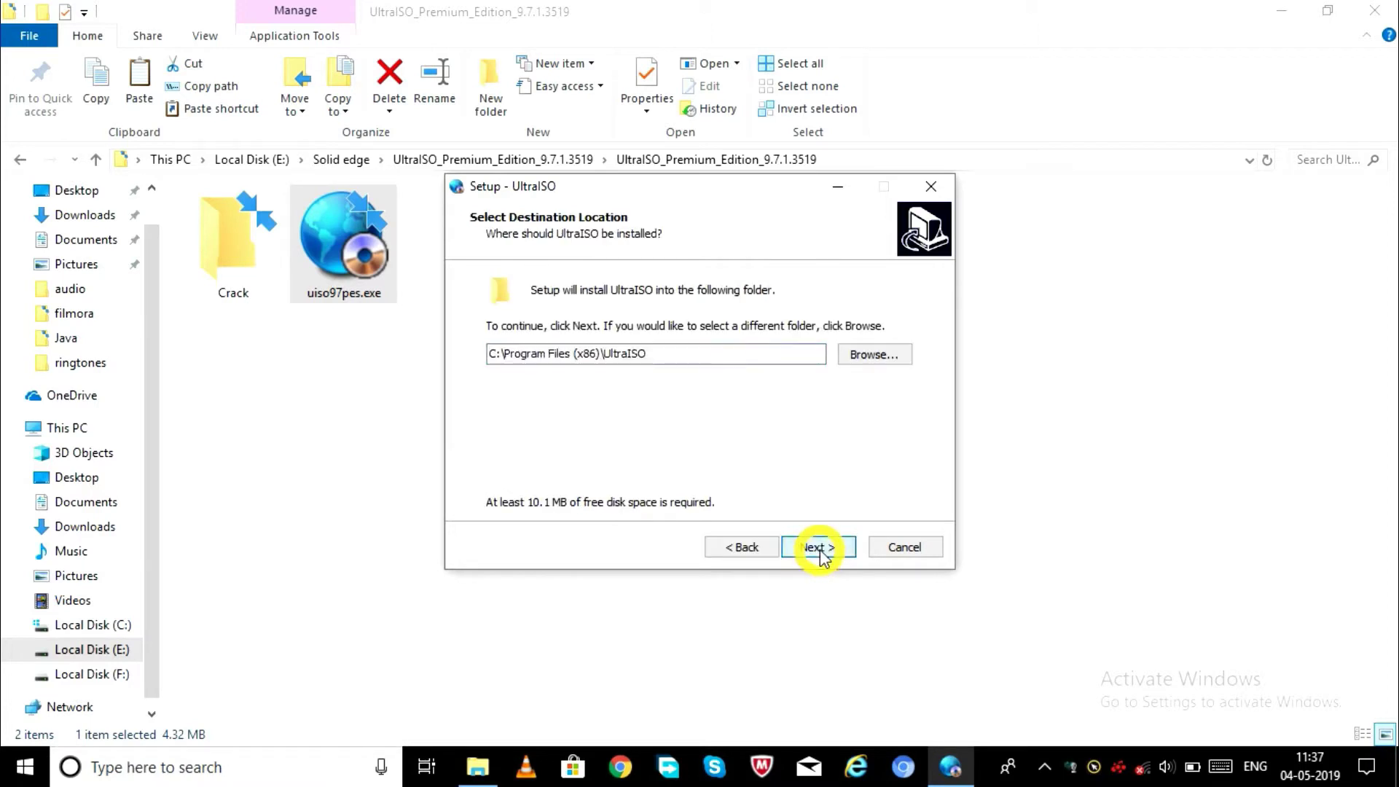
left_click(823, 551)
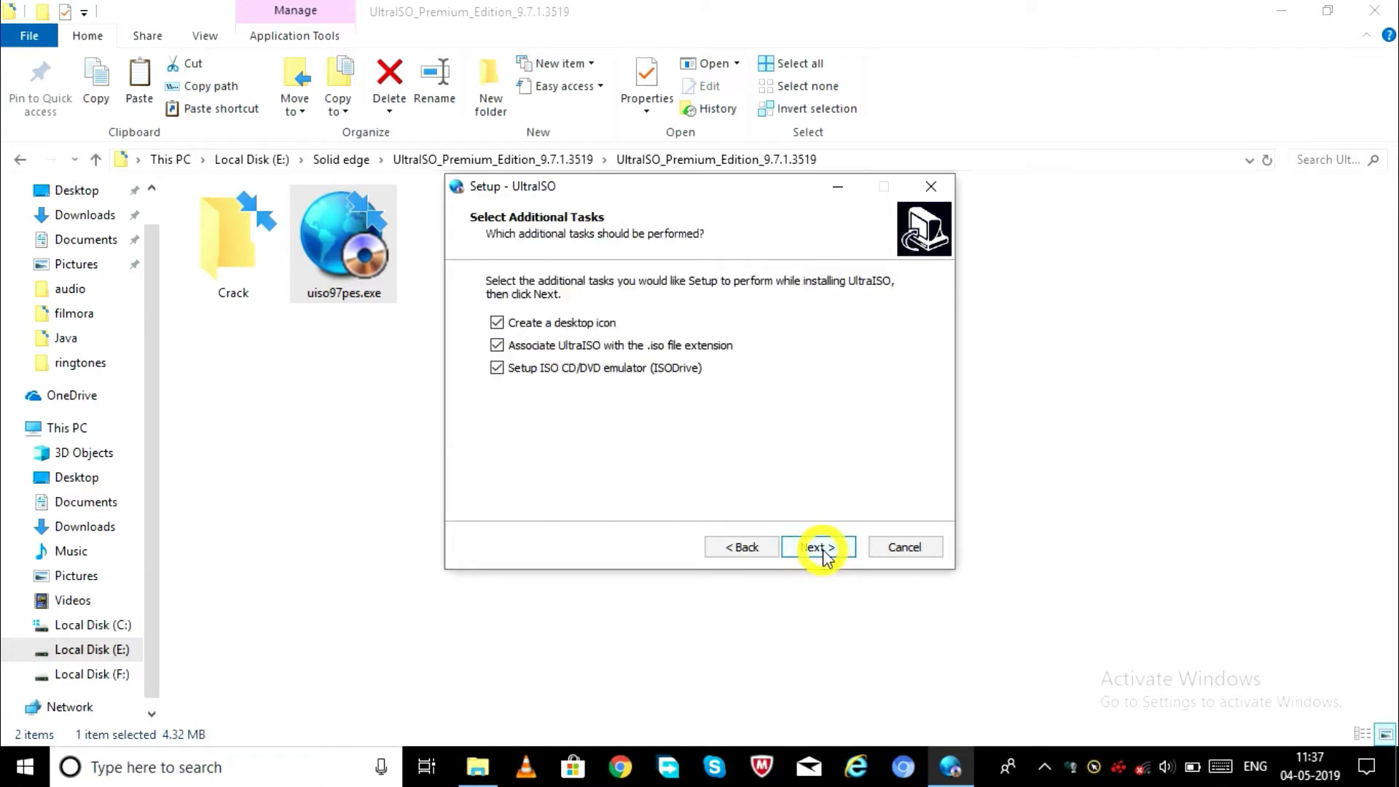
- Install UltraISO with the desktop icon, .iso association and ISODrive emulator tasks enabled, and finish setup with Launch UltraISO selected
left_click(508, 372)
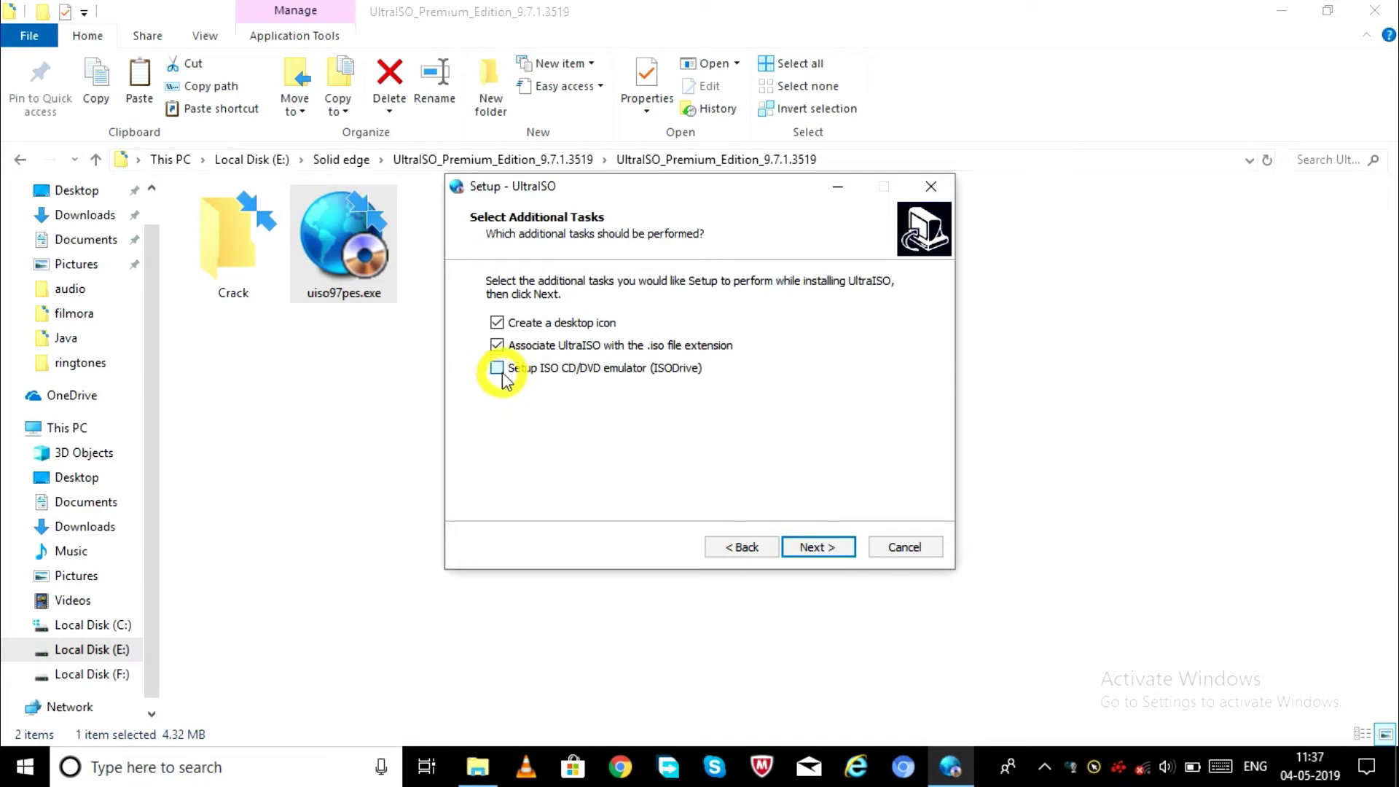
left_click(819, 547)
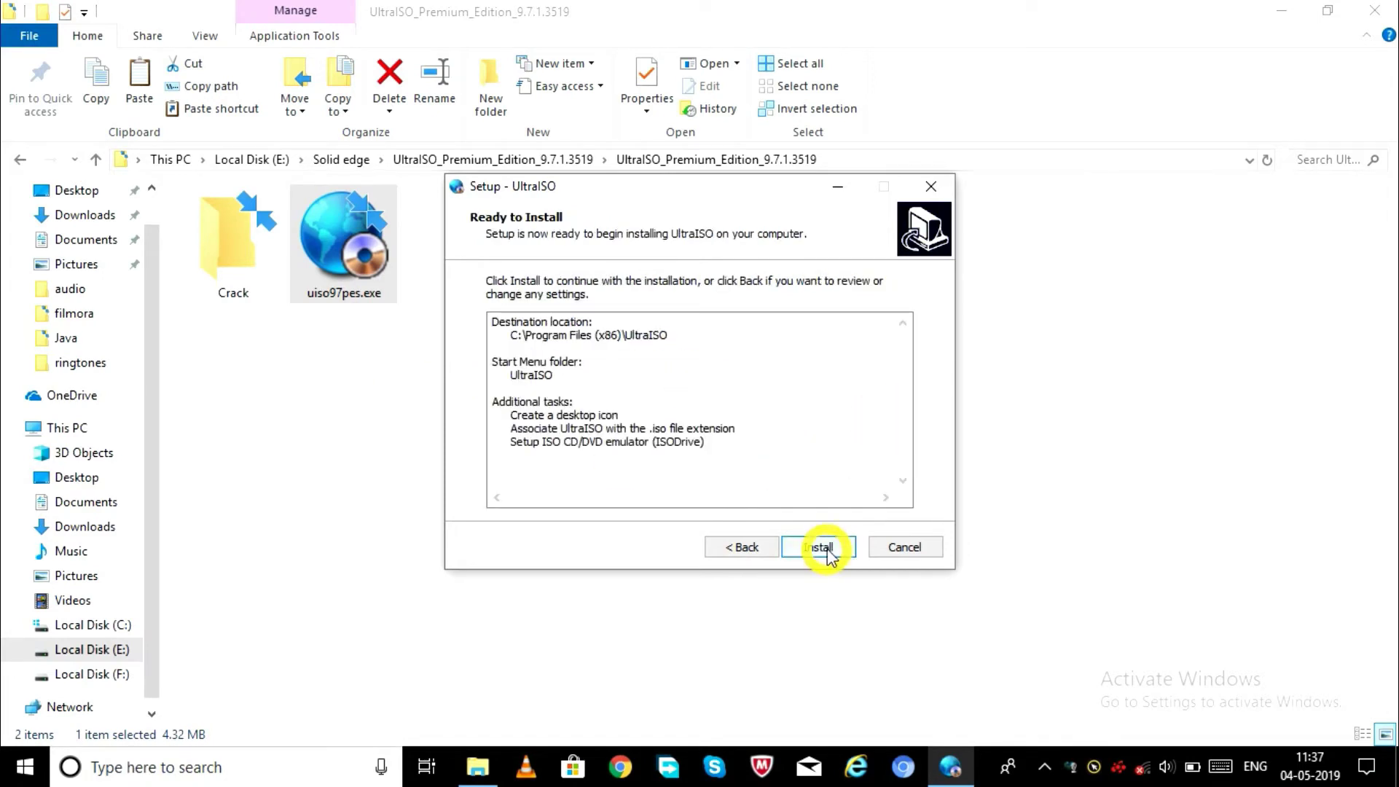
left_click(827, 554)
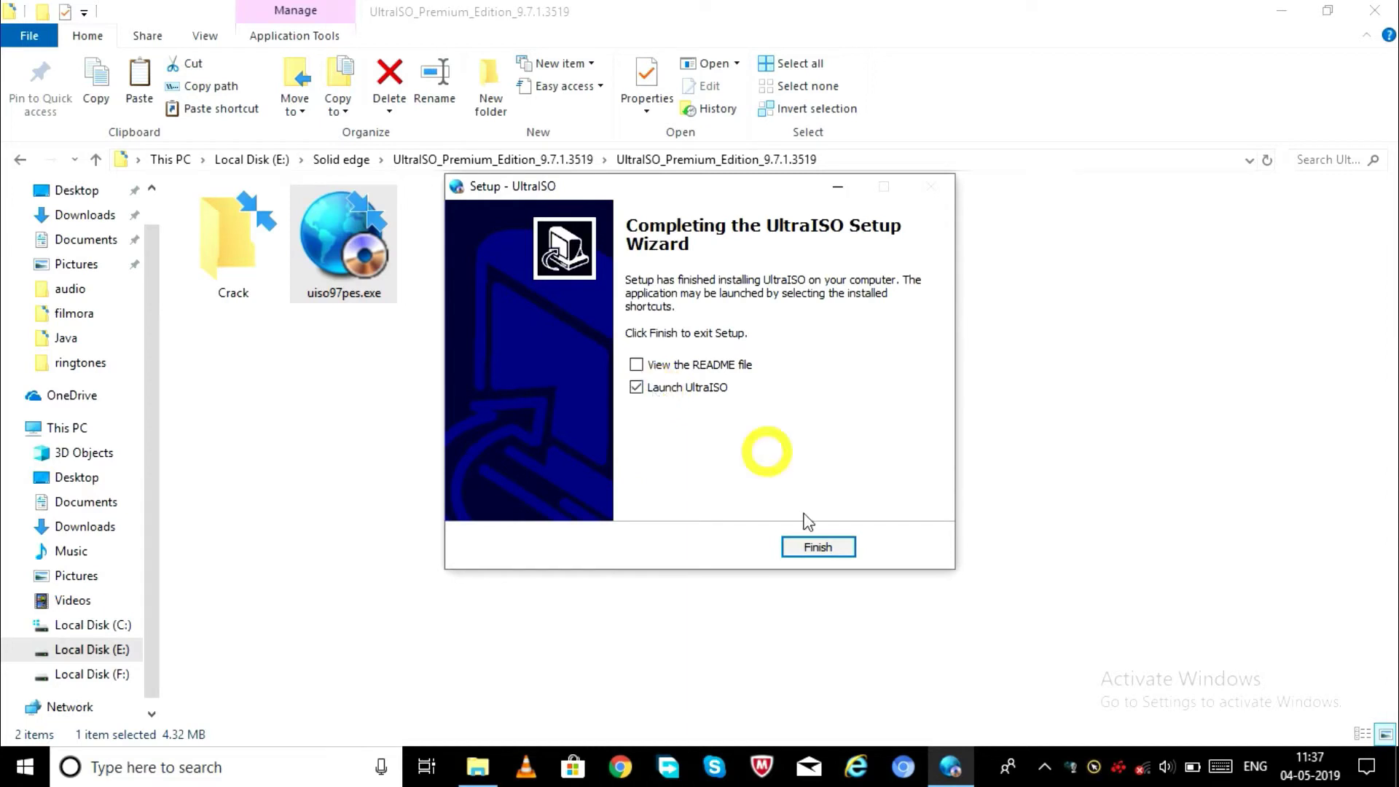
left_click(815, 547)
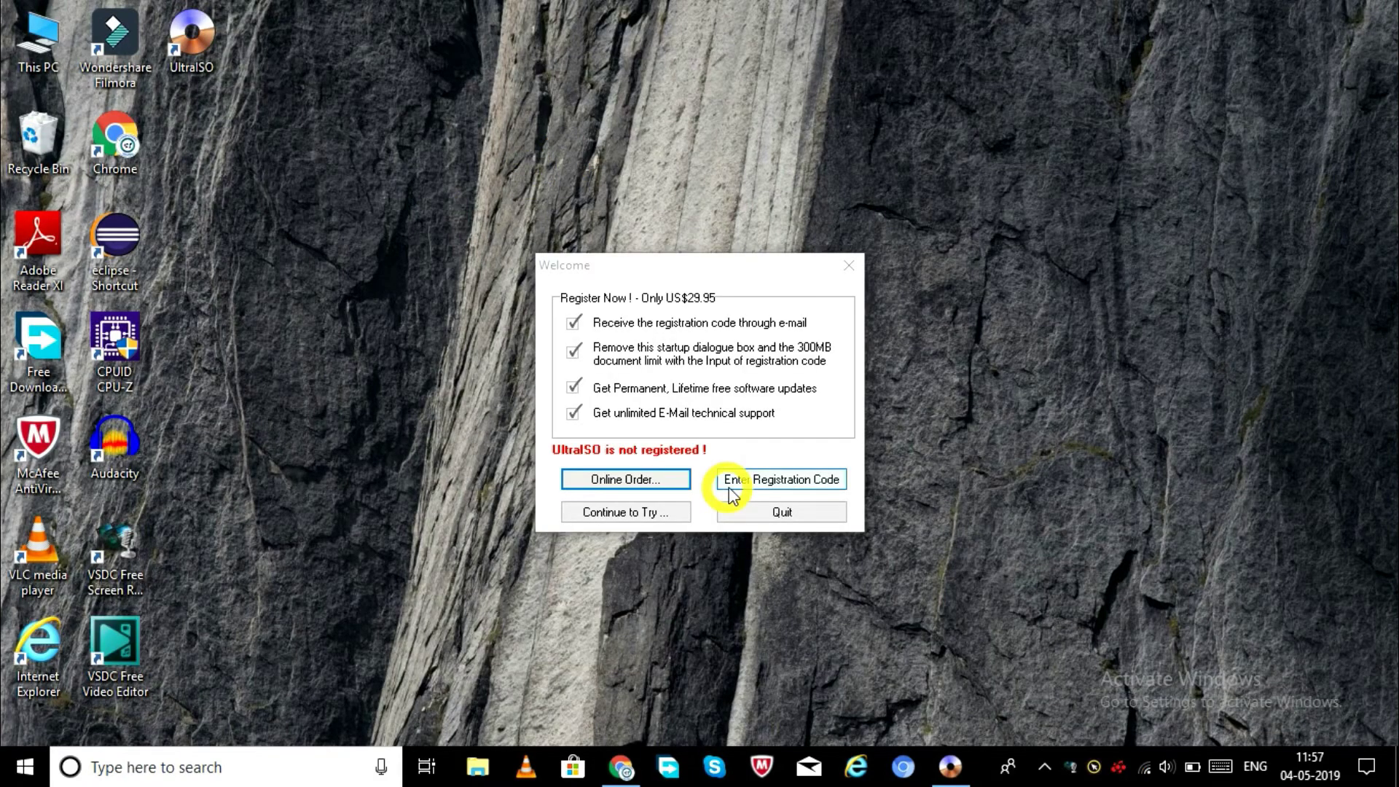
- Open UltraISO's registration form and fill in the registration name Home, copied from the App Keys Zone page in the browser
left_click(747, 487)
left_click(627, 512)
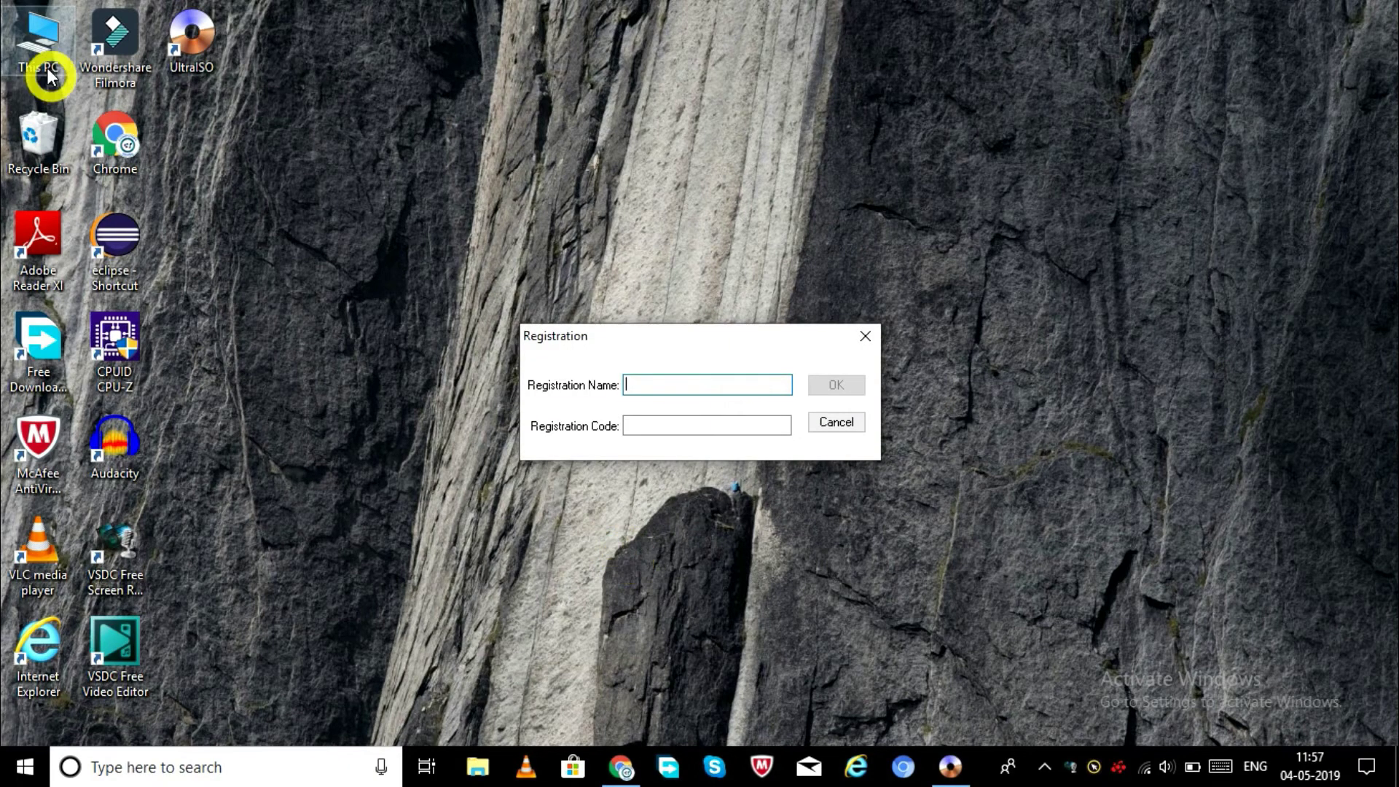
left_click(479, 767)
left_click(630, 774)
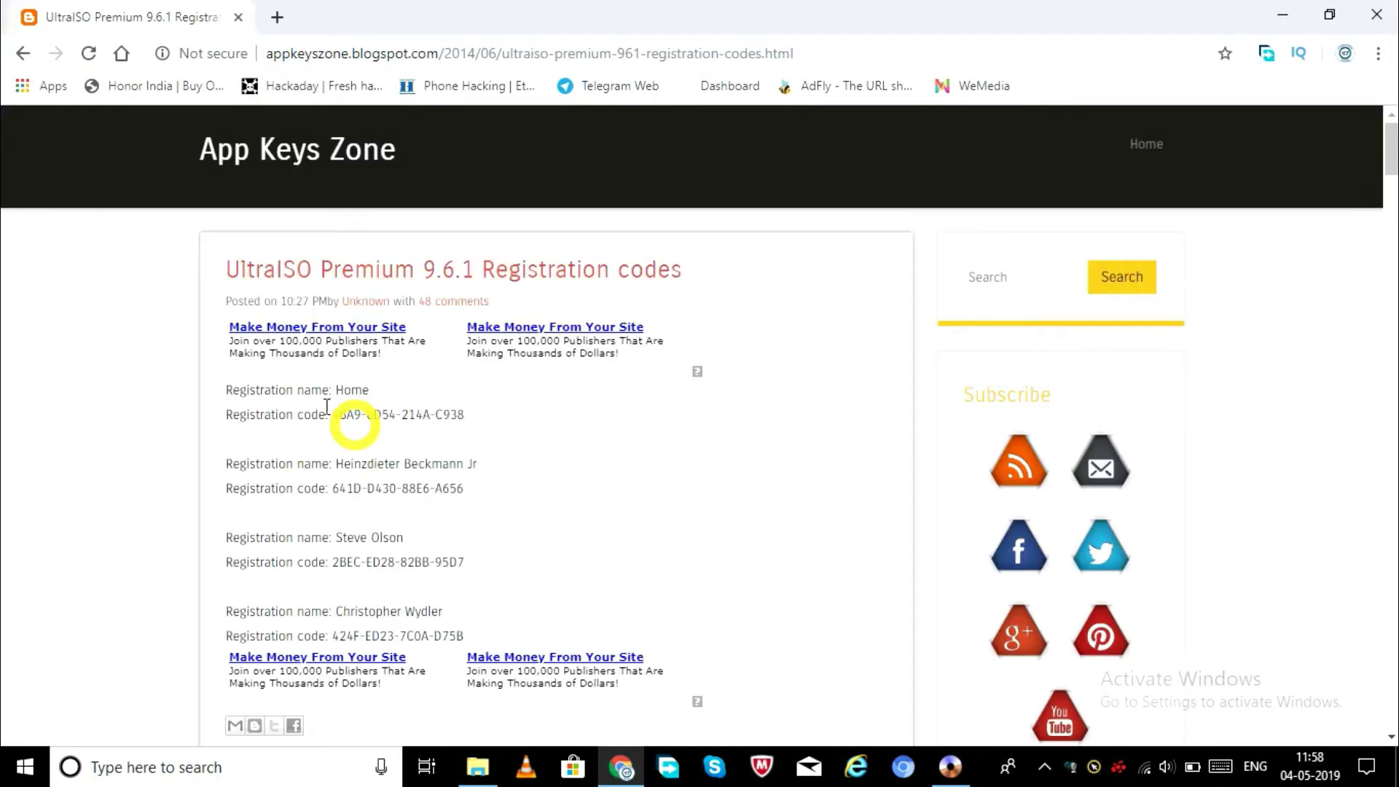
left_click_drag(335, 390, 380, 399)
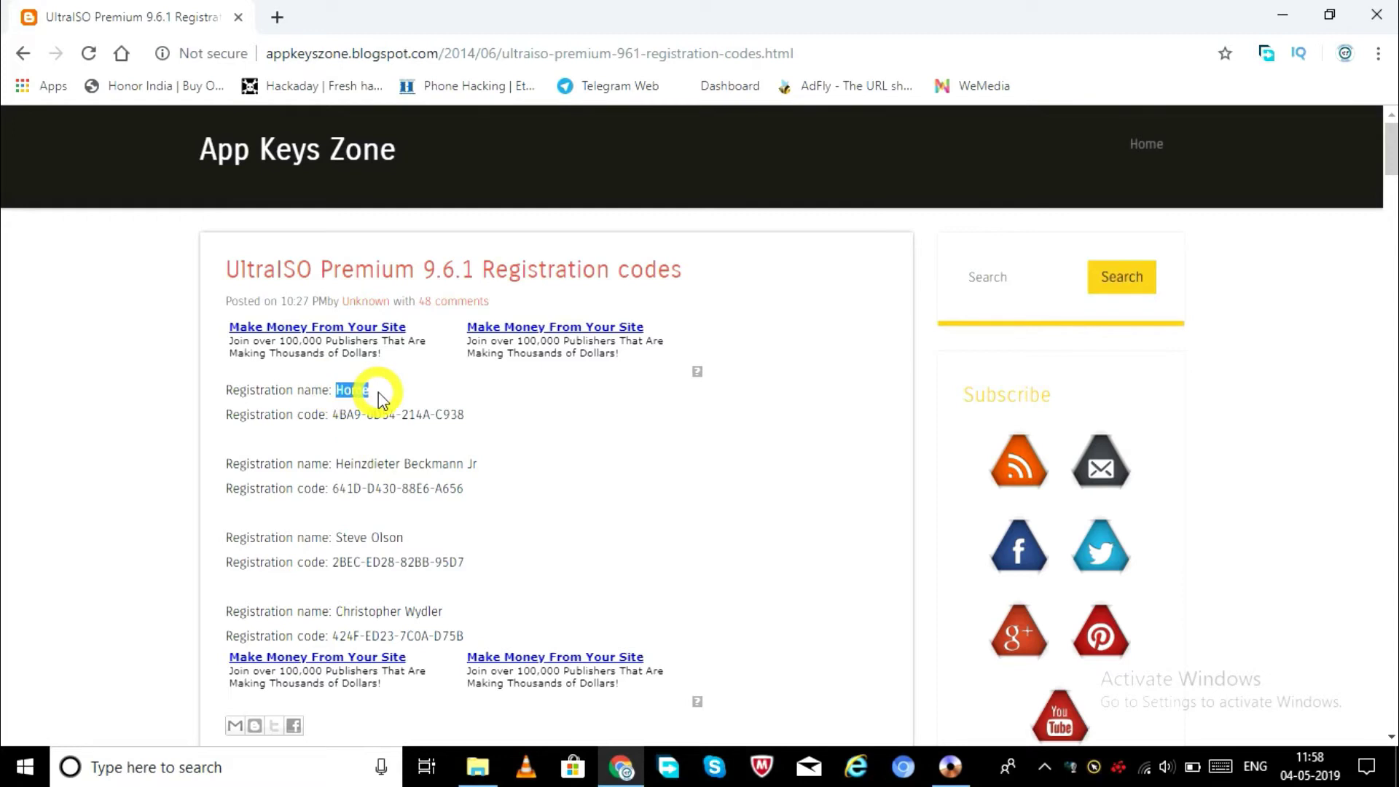
key("ctrl")
key("ctrl+c")
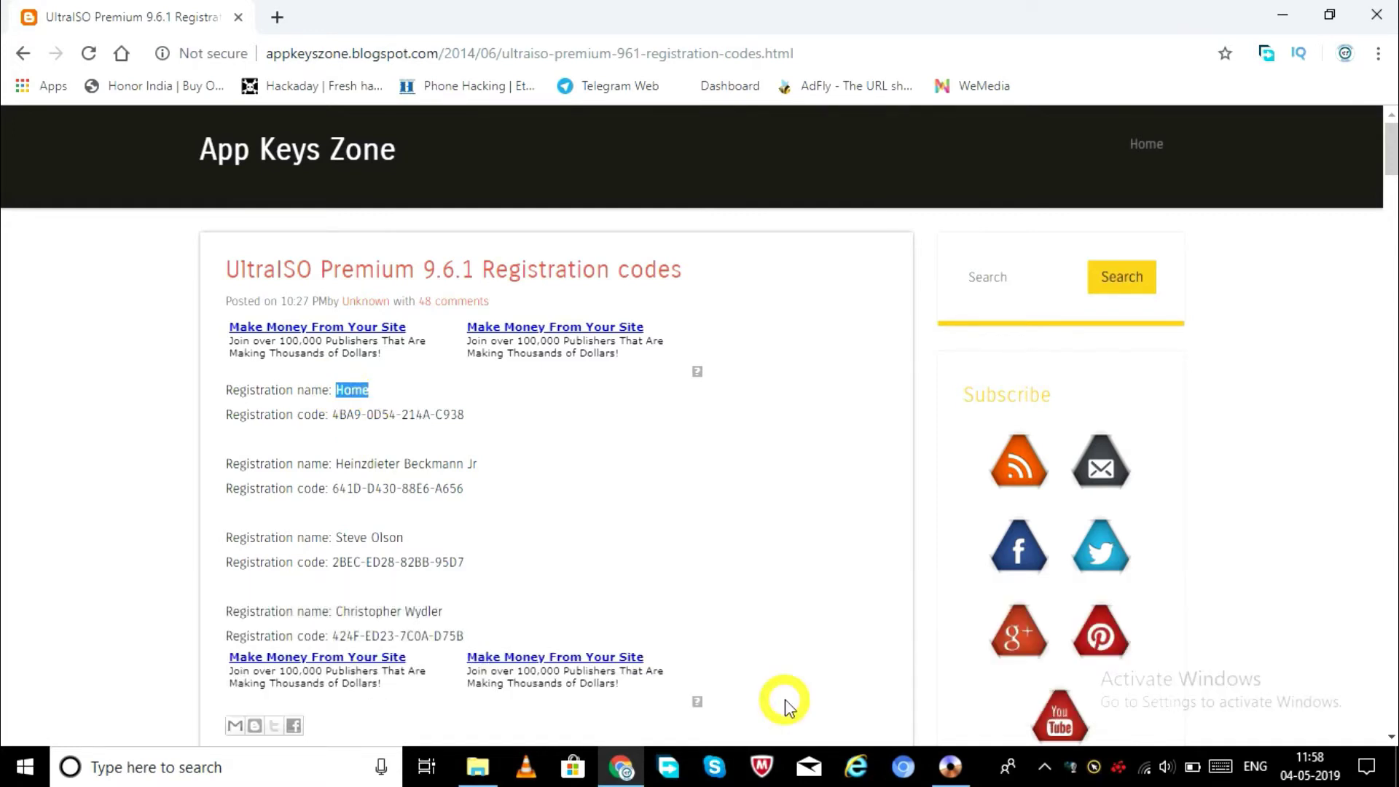
left_click(951, 767)
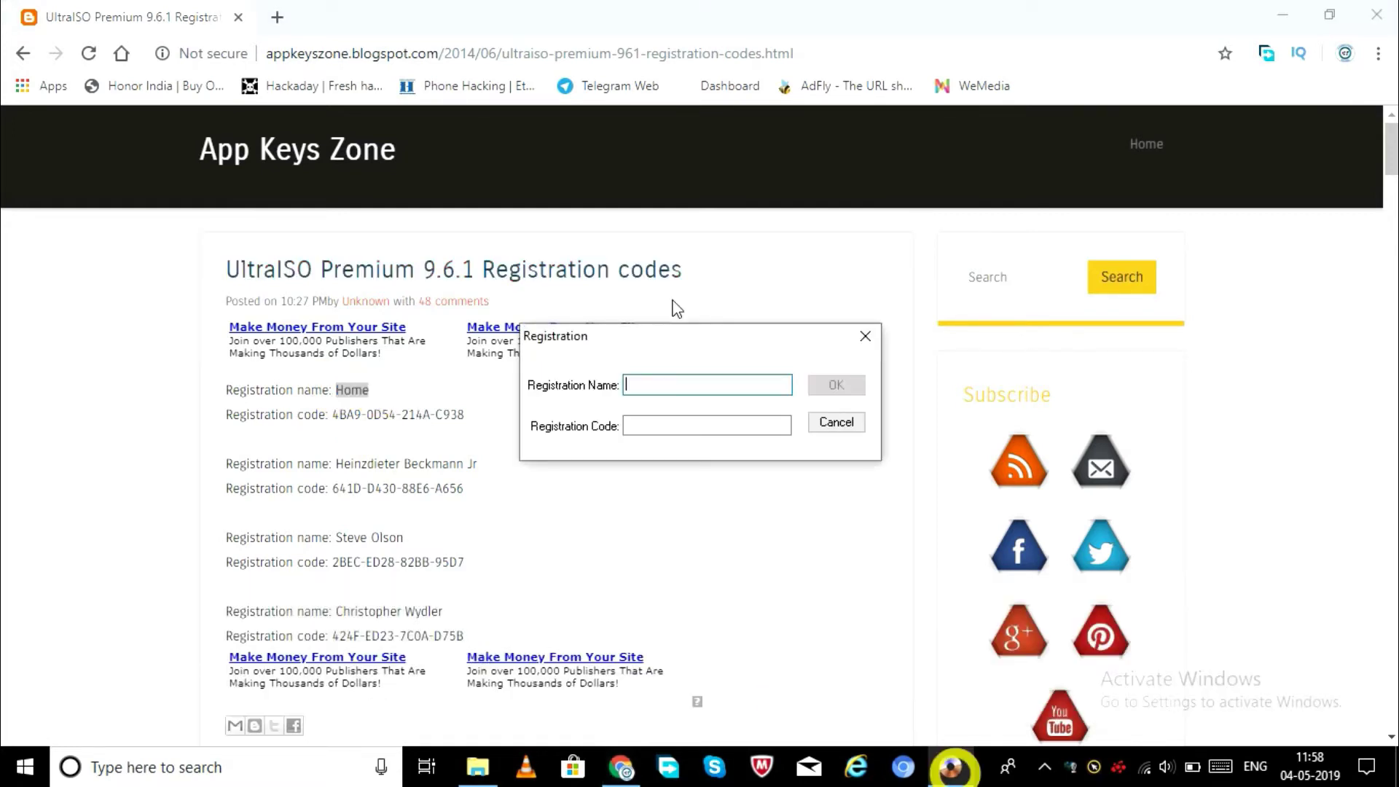
right_click(639, 394)
left_click(698, 476)
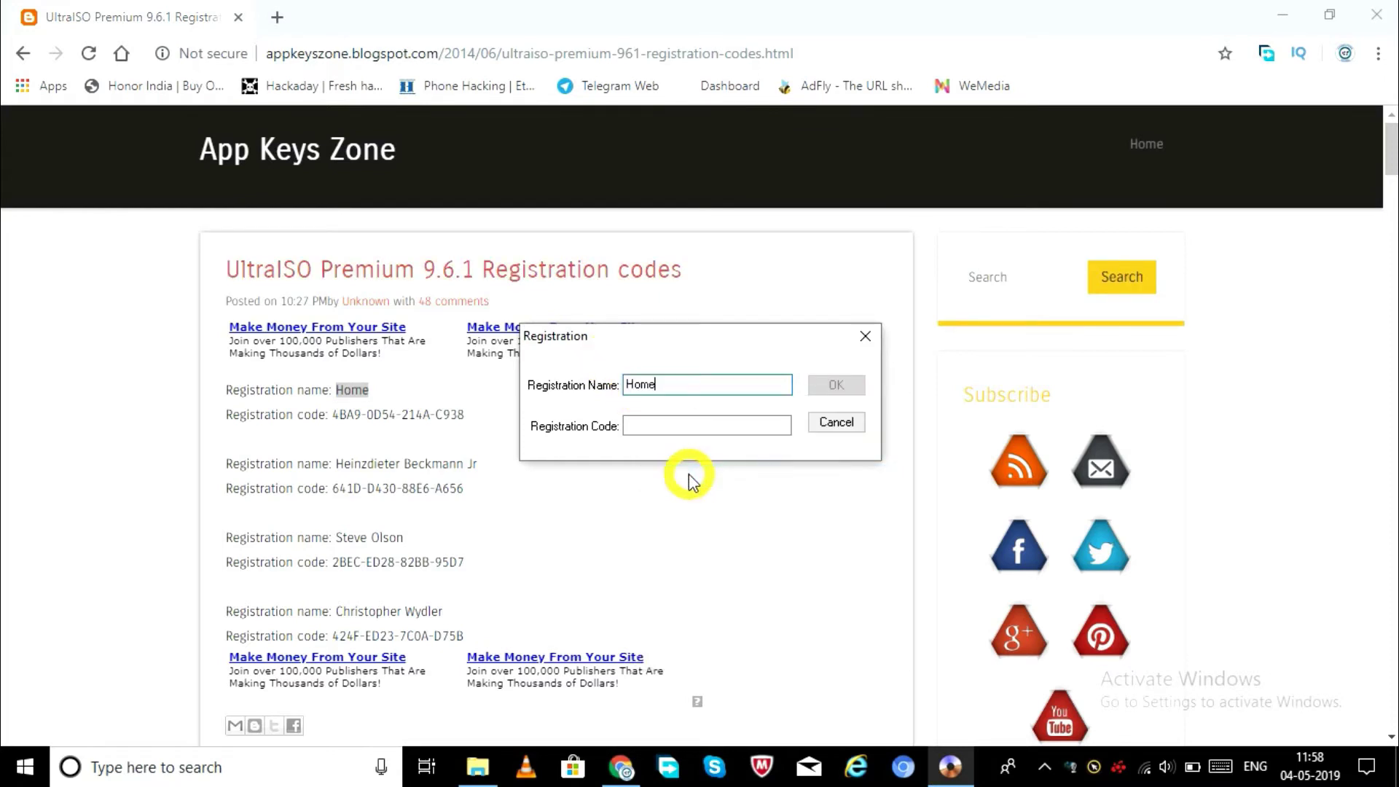
- Copy the registration code belonging to that name from the web page and paste it into the Registration Code field
left_click(499, 551)
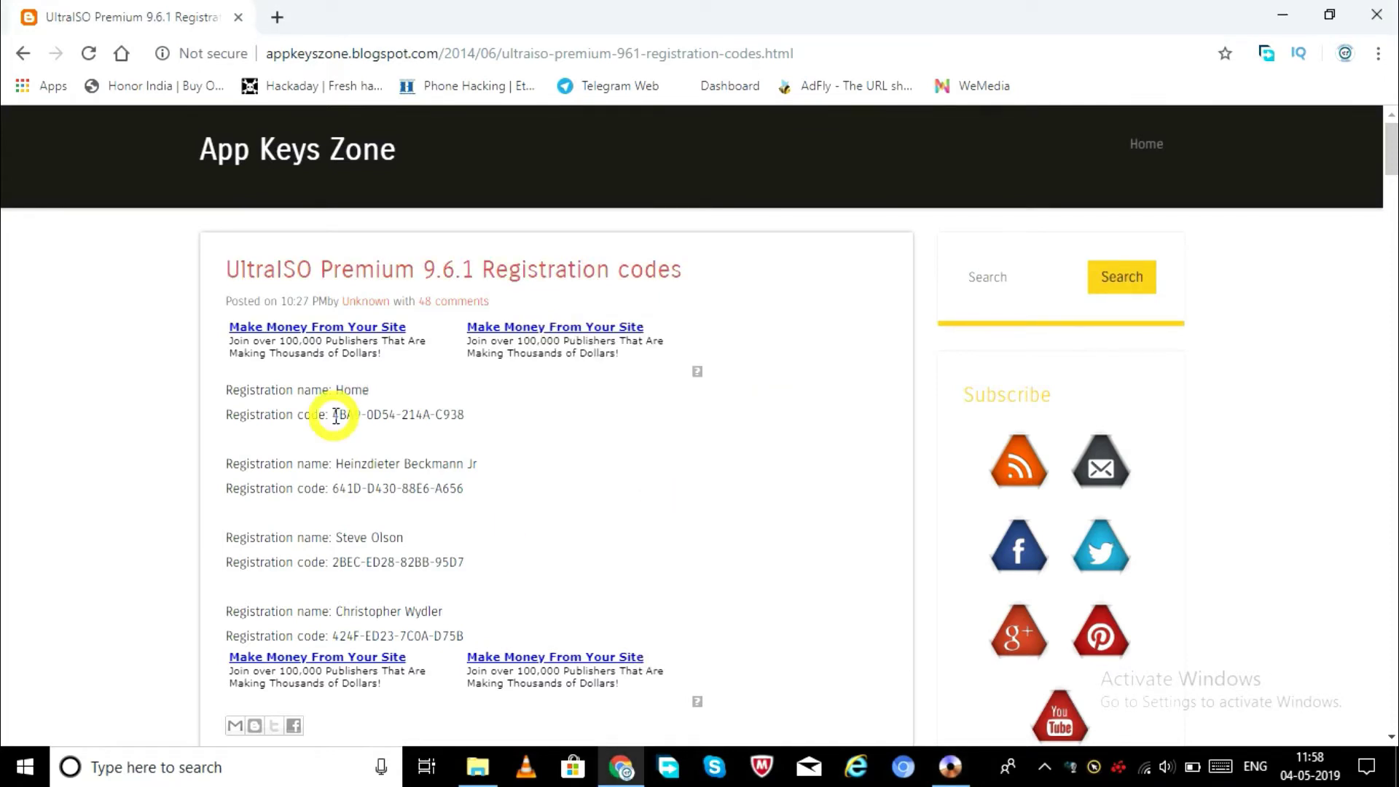
left_click_drag(334, 417, 496, 433)
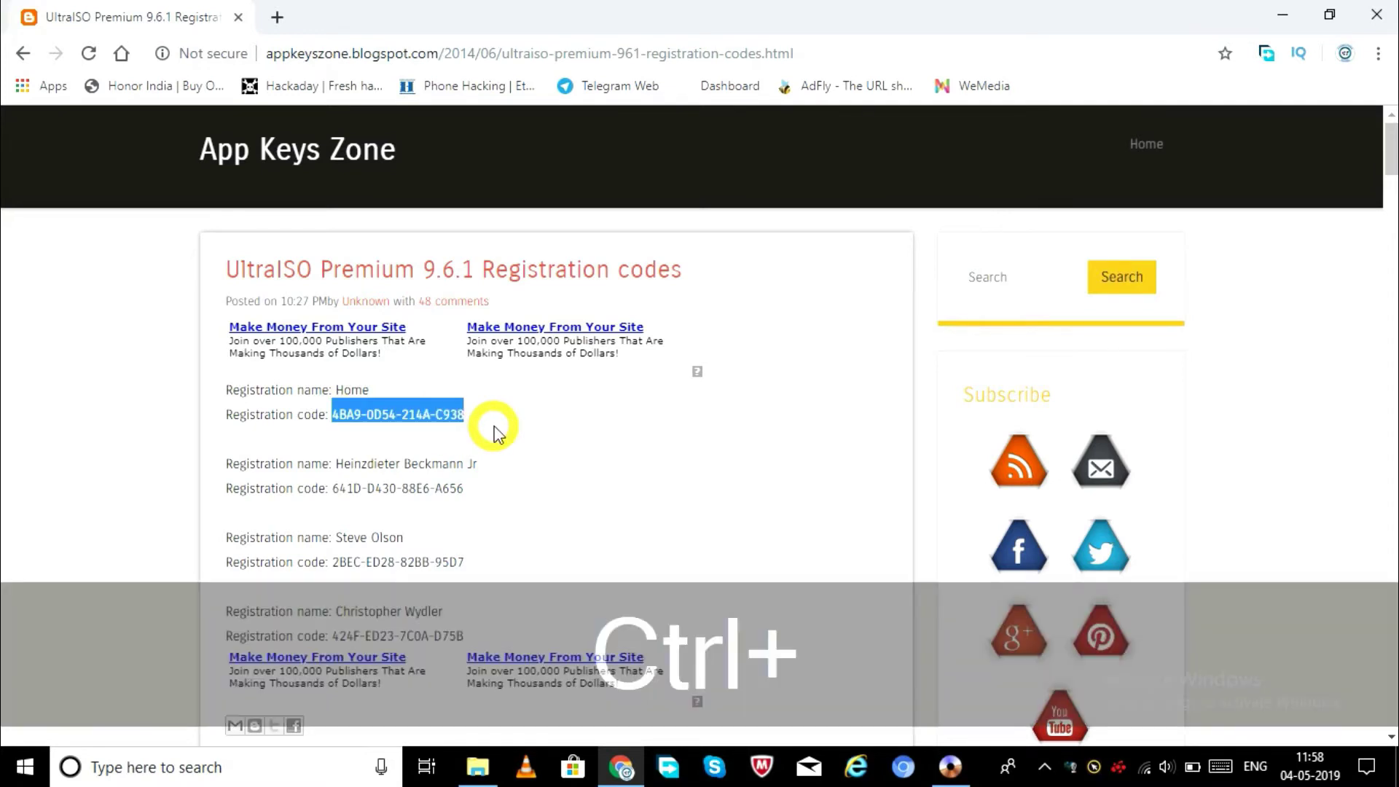
key("ctrl+c")
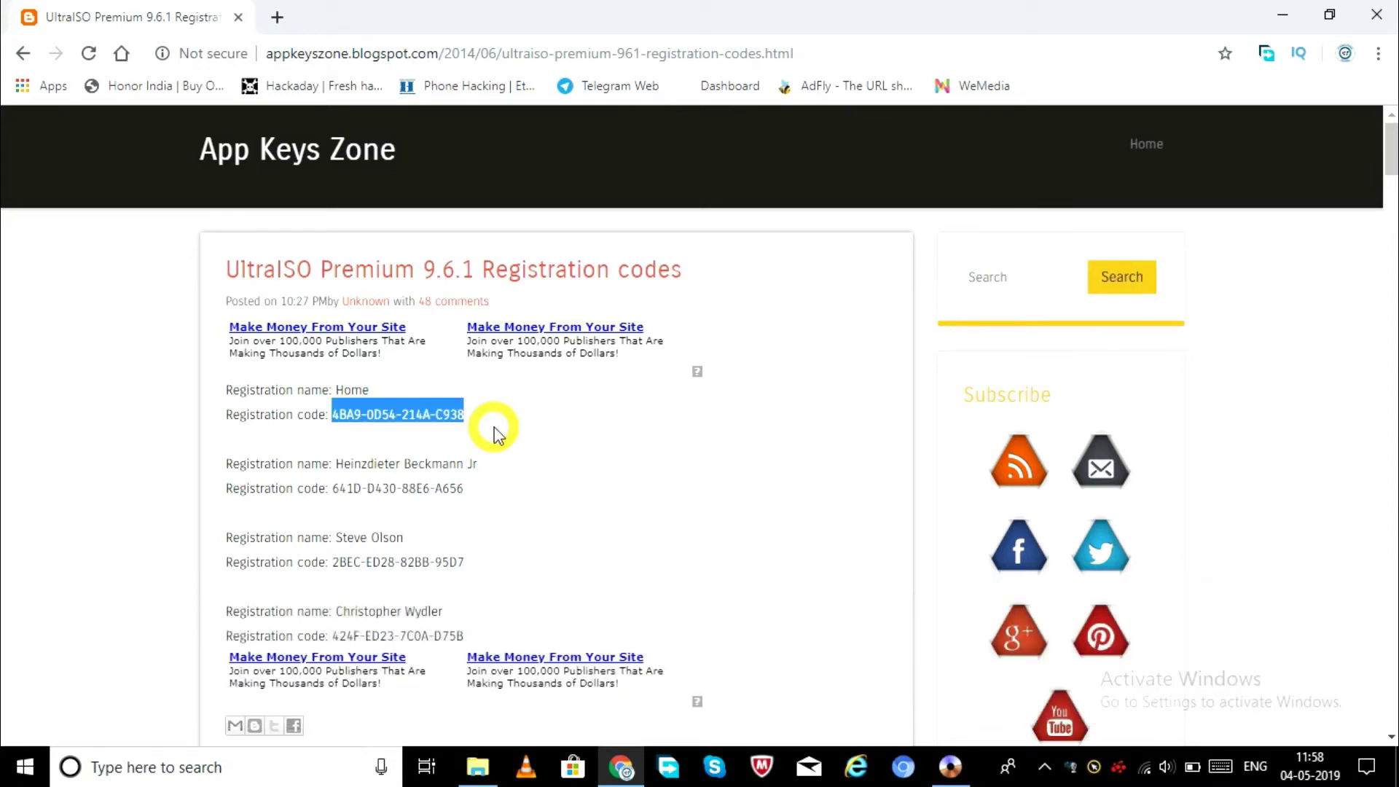
key("alt+Tab")
right_click(648, 426)
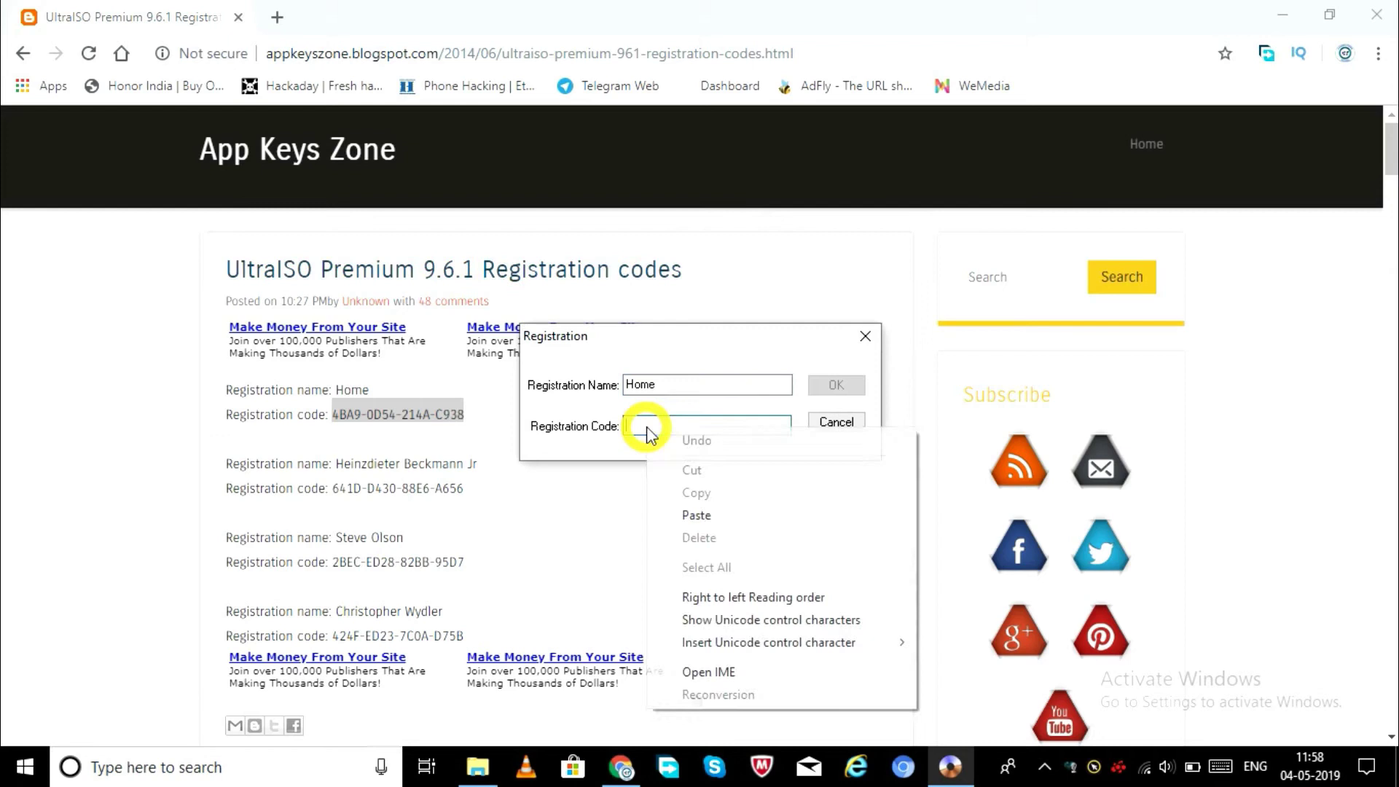
left_click(701, 515)
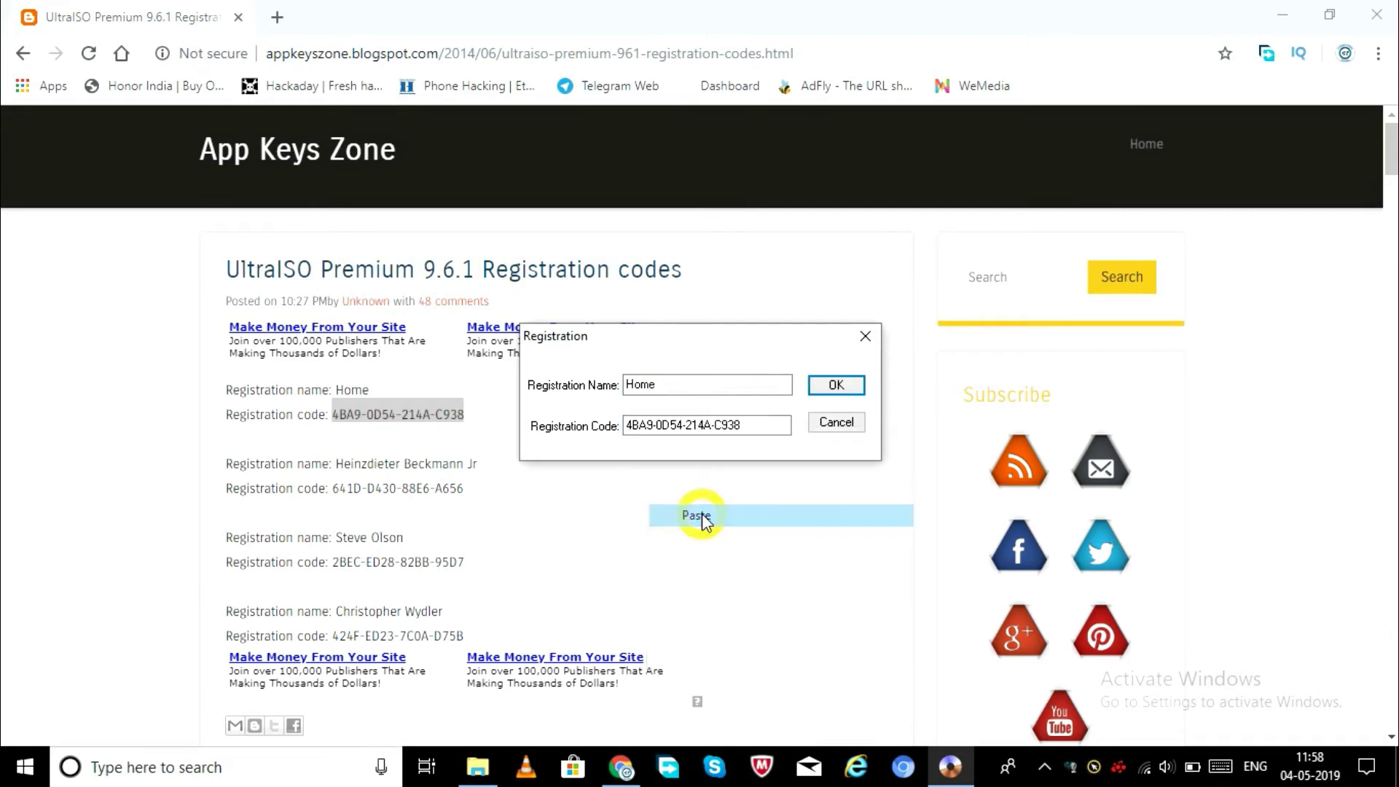
- Turn off the Wi-Fi connection, submit the UltraISO registration and acknowledge the restart prompt
left_click(1147, 771)
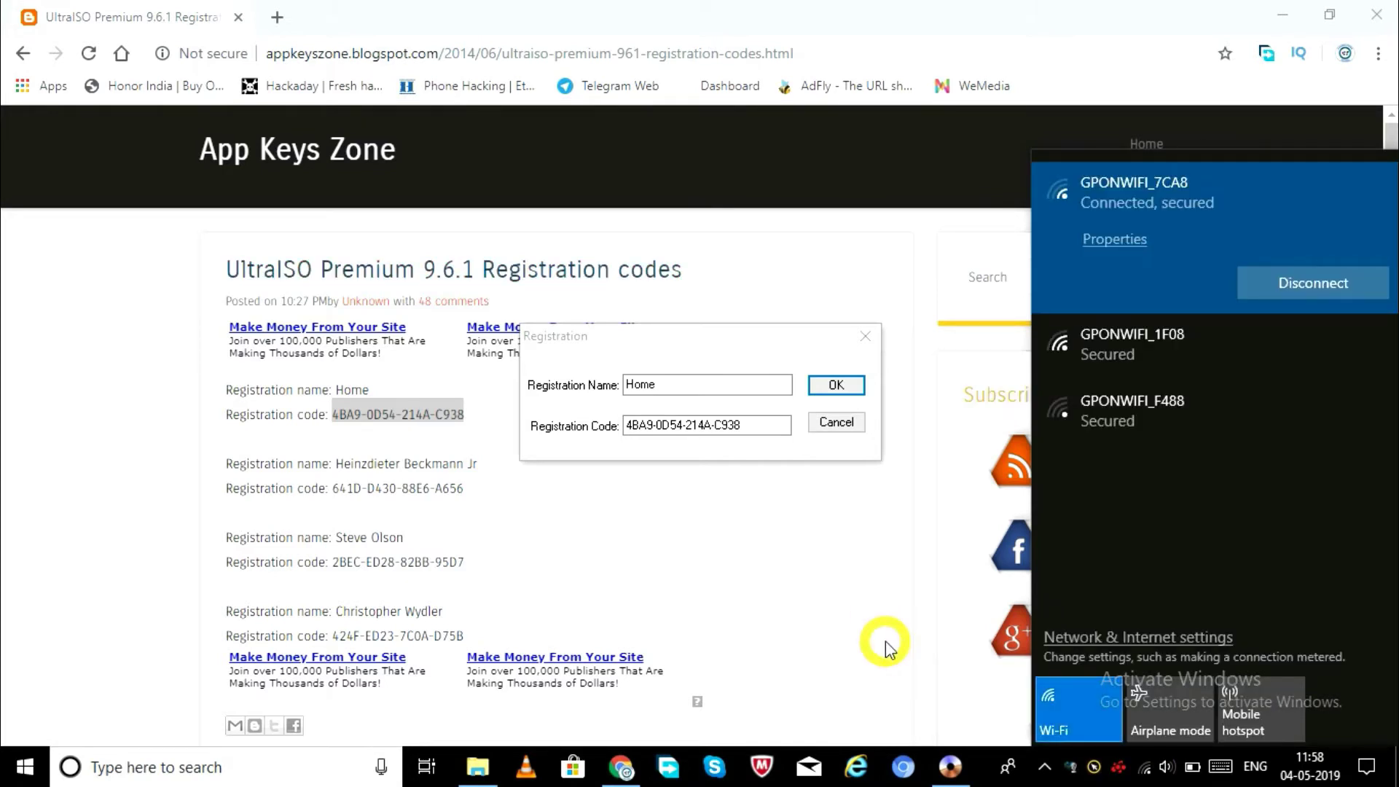
left_click(837, 423)
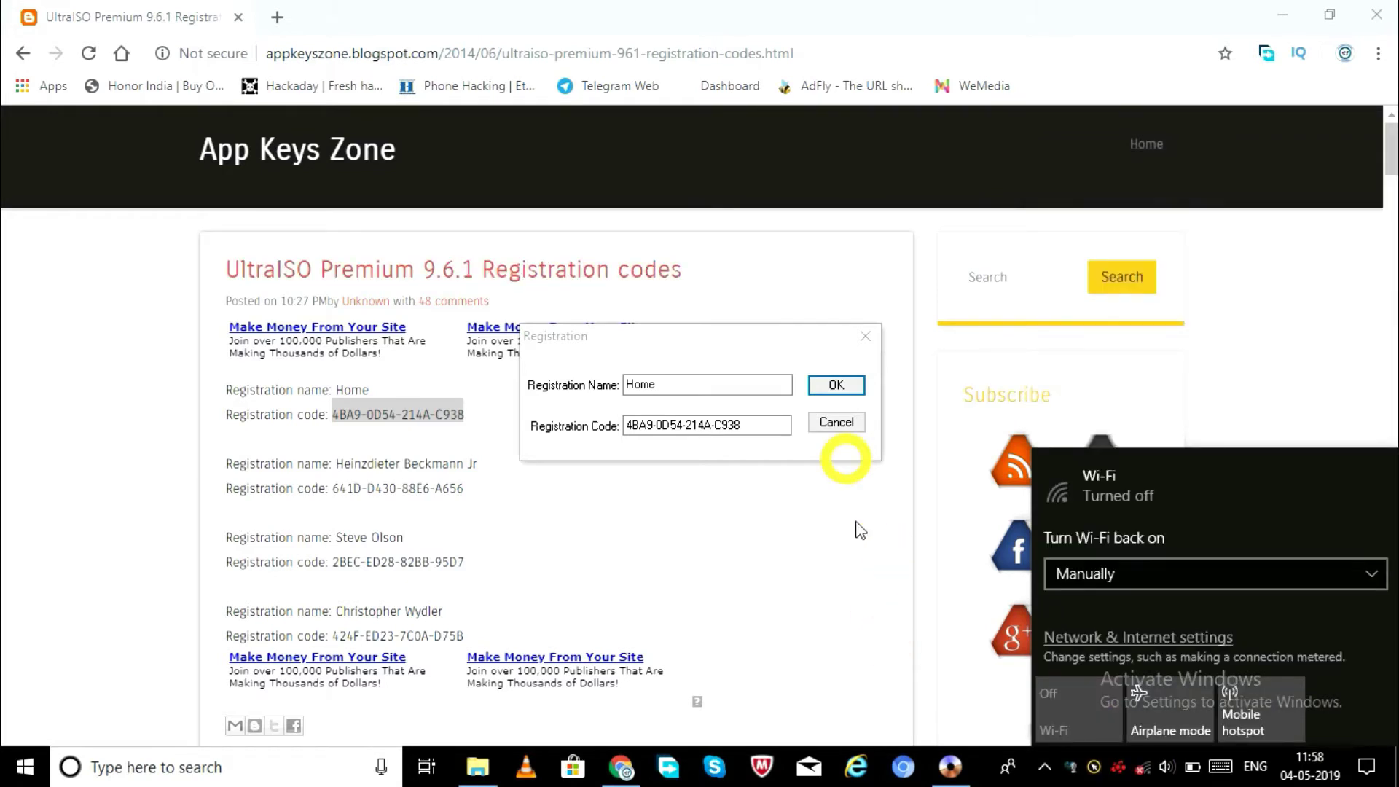
left_click(951, 767)
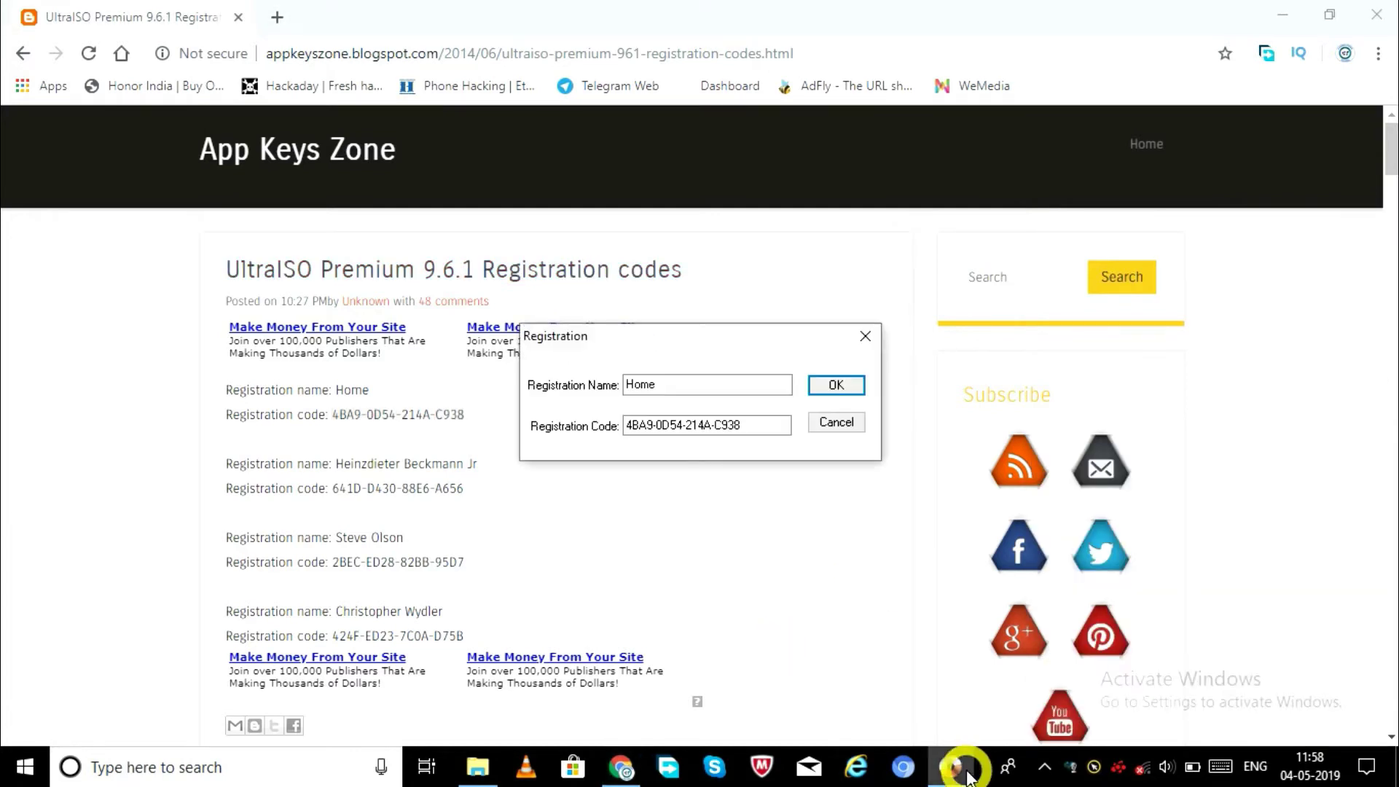
left_click(828, 386)
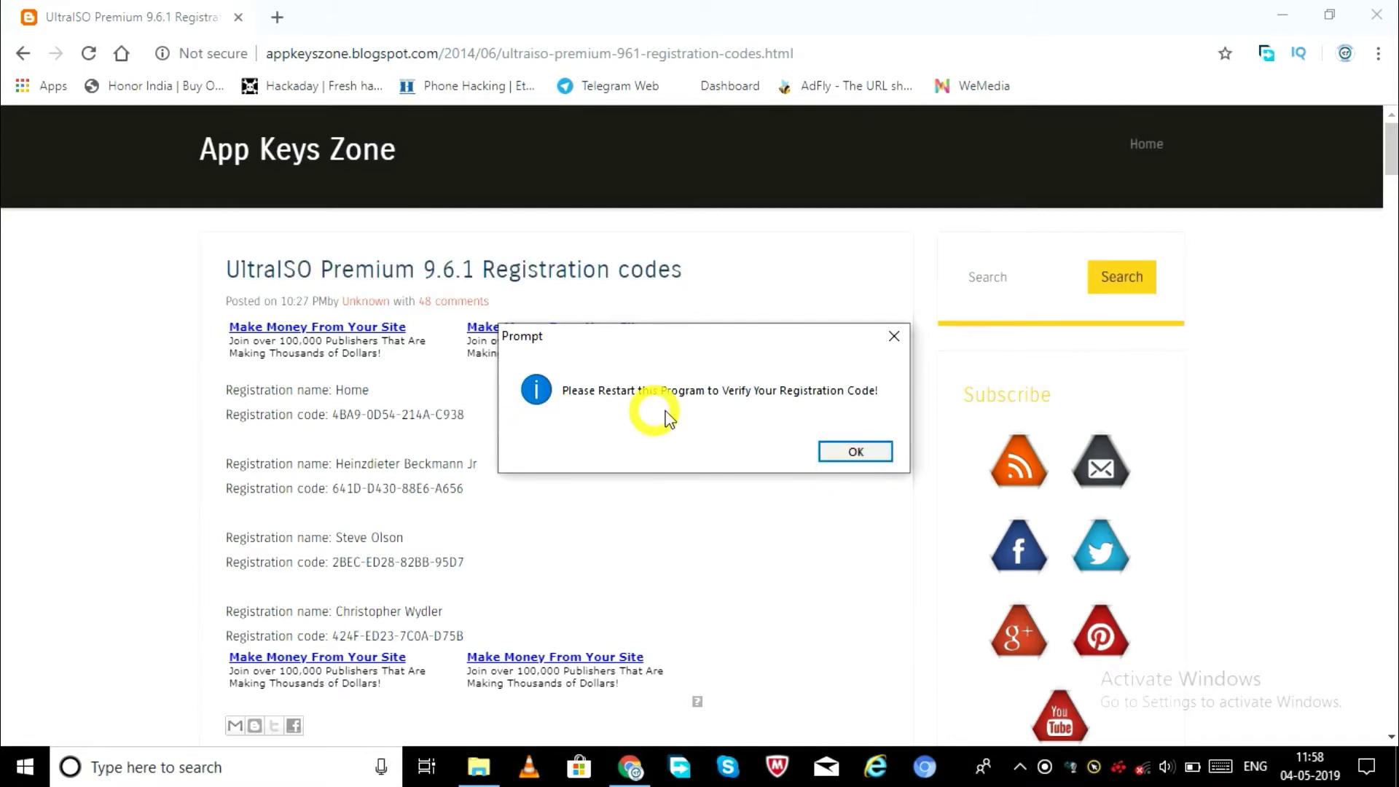
left_click(858, 448)
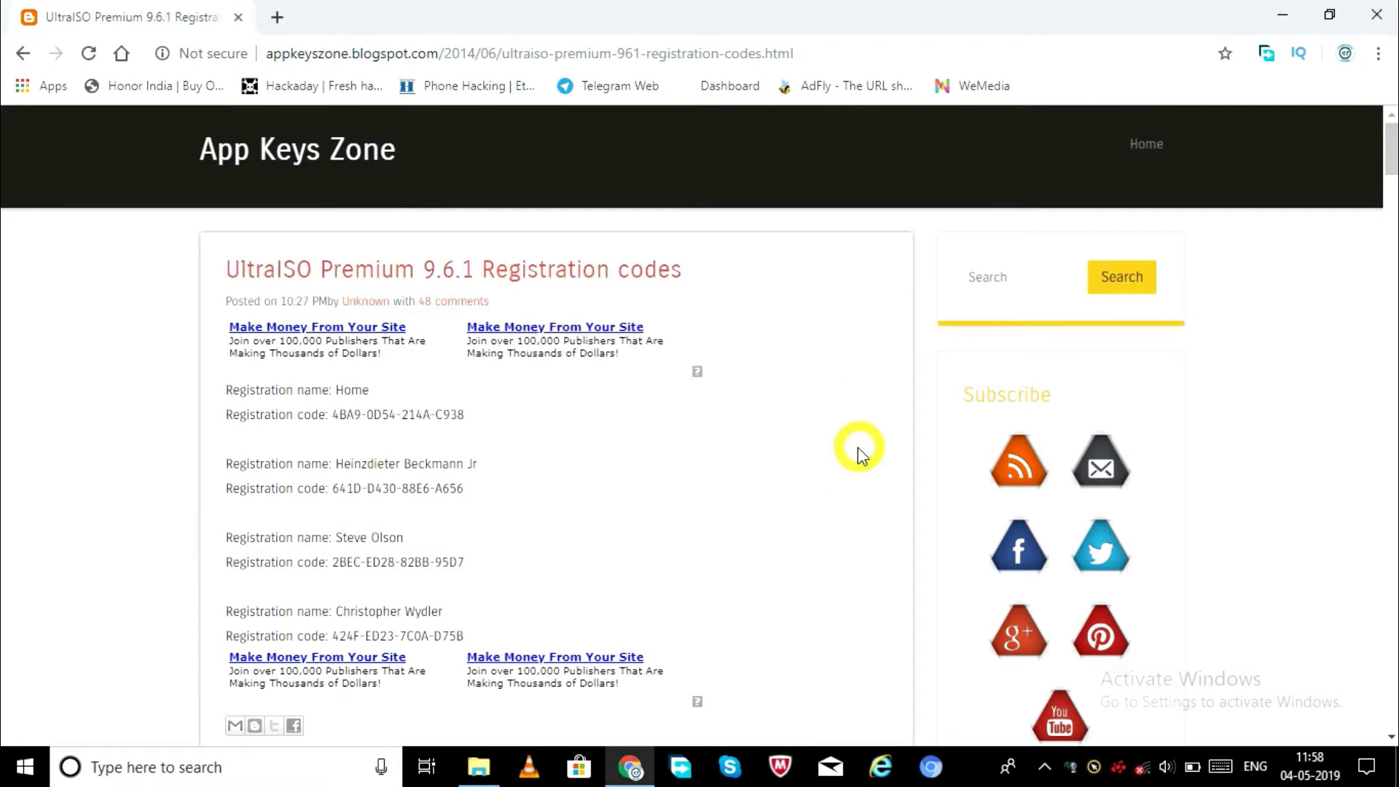
- Minimize the browser, refresh the desktop, and restart UltraISO to check its registration
left_click(1288, 18)
left_click(1279, 15)
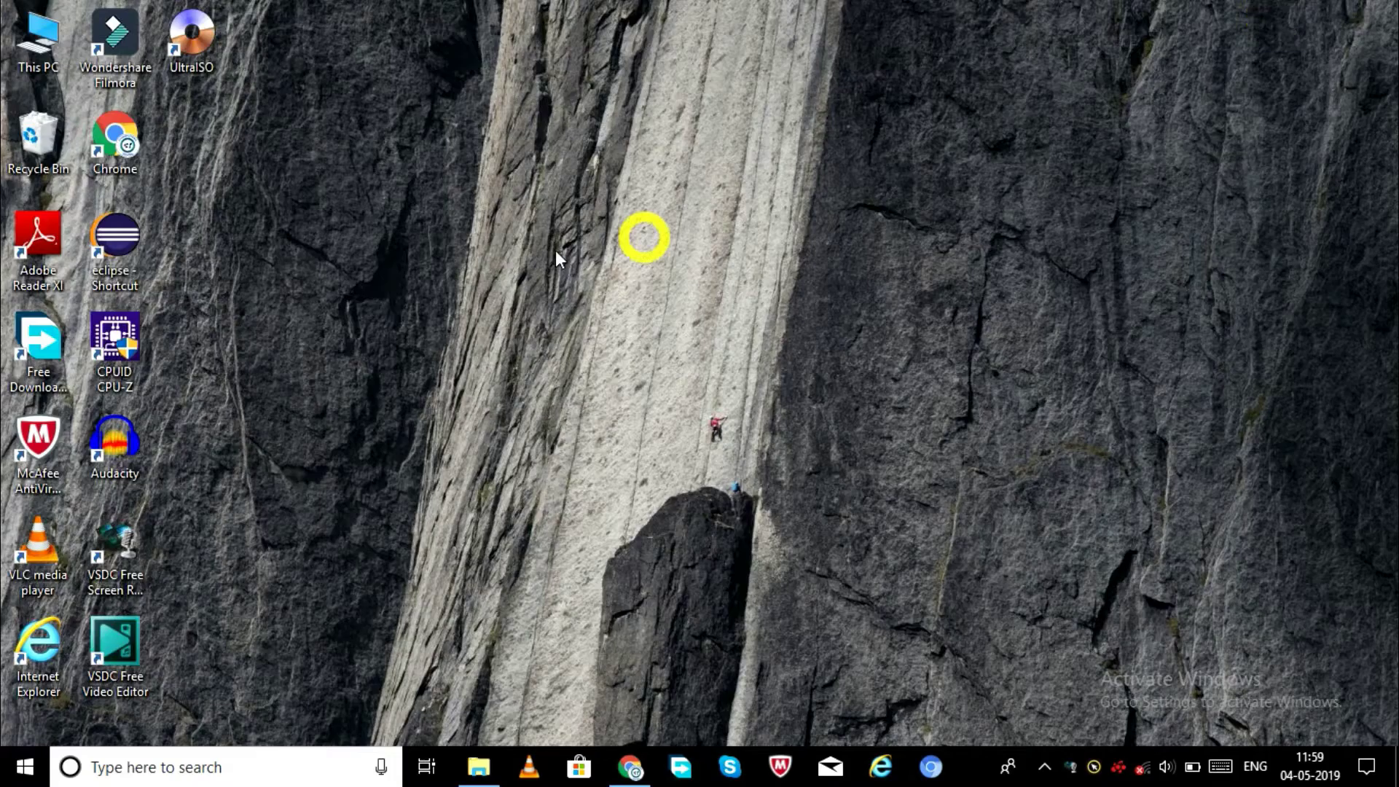
right_click(308, 136)
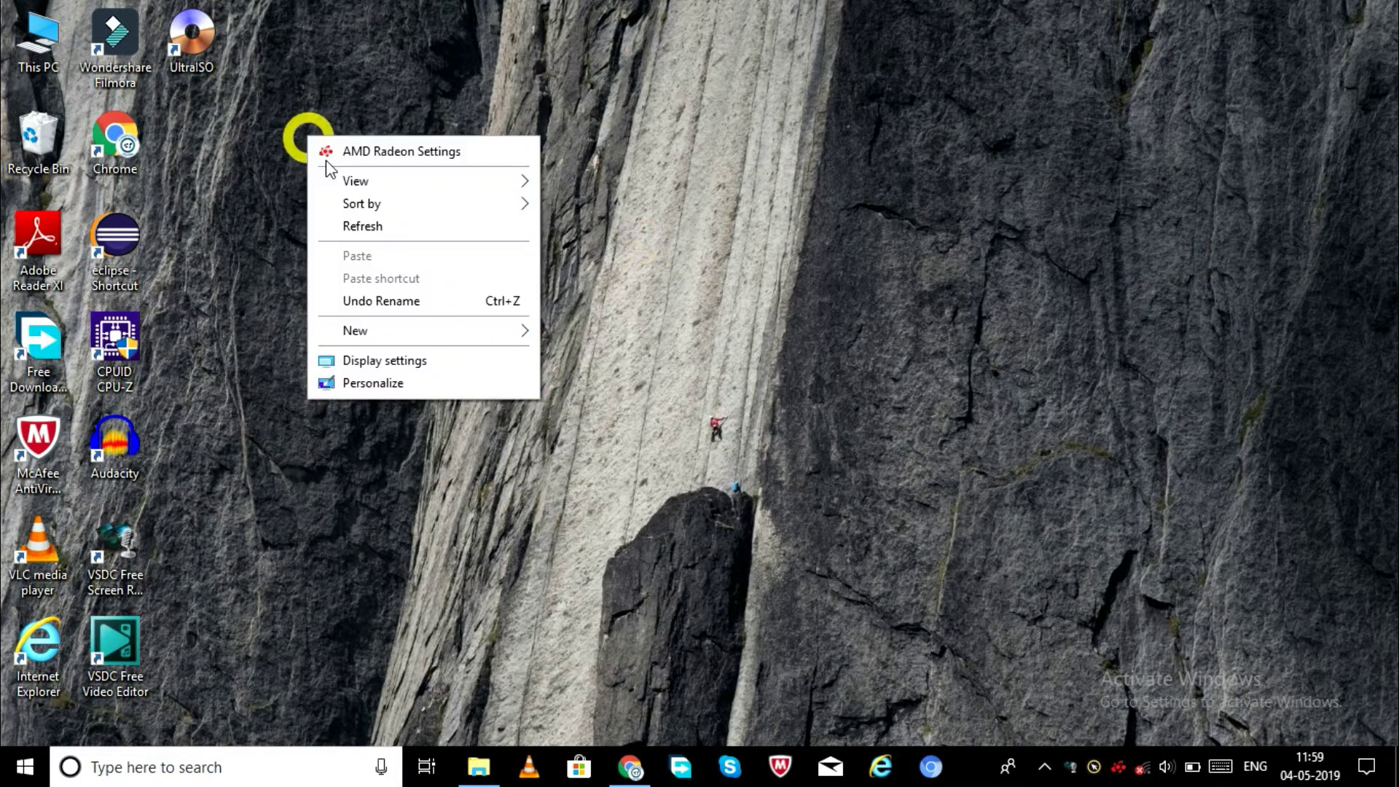
left_click(374, 234)
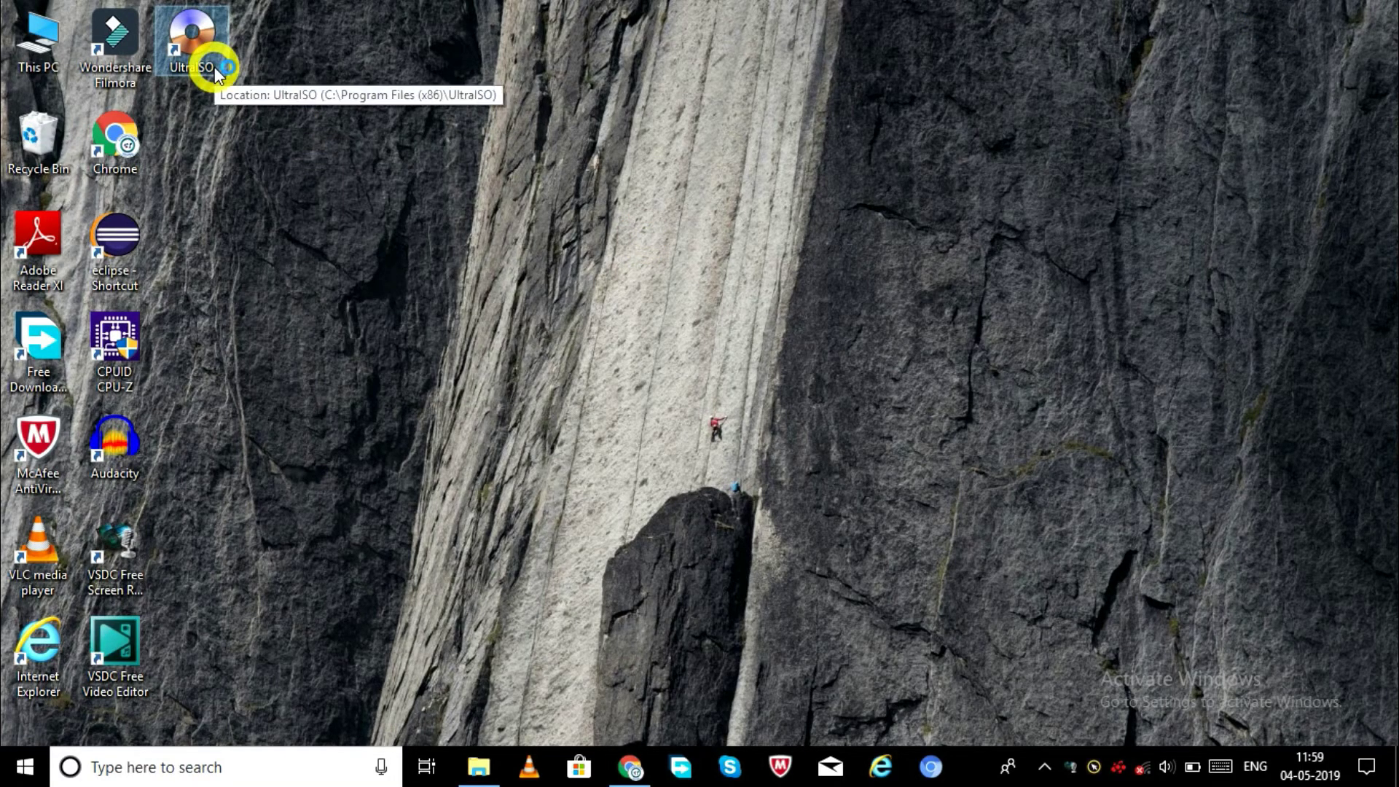
double_click(214, 67)
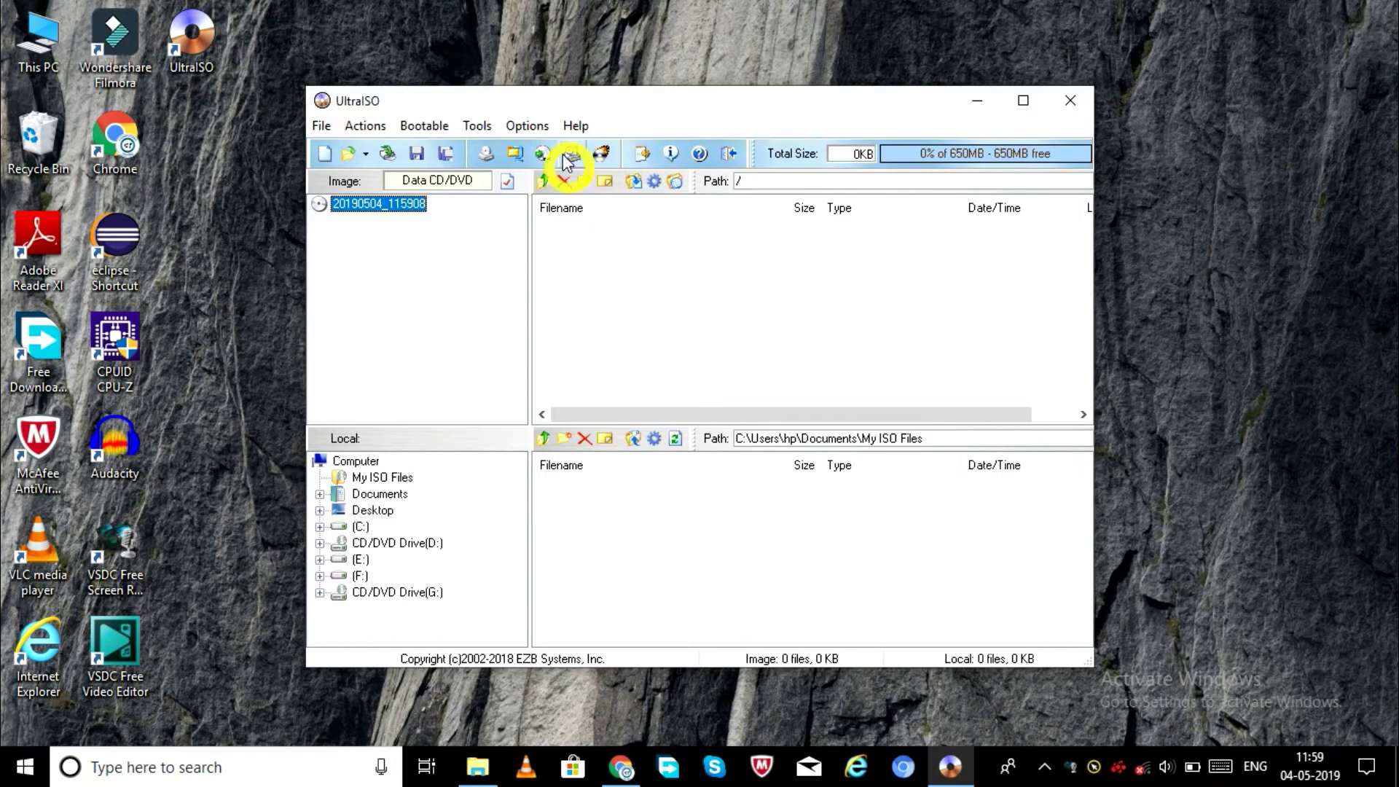
left_click(576, 127)
left_click(647, 216)
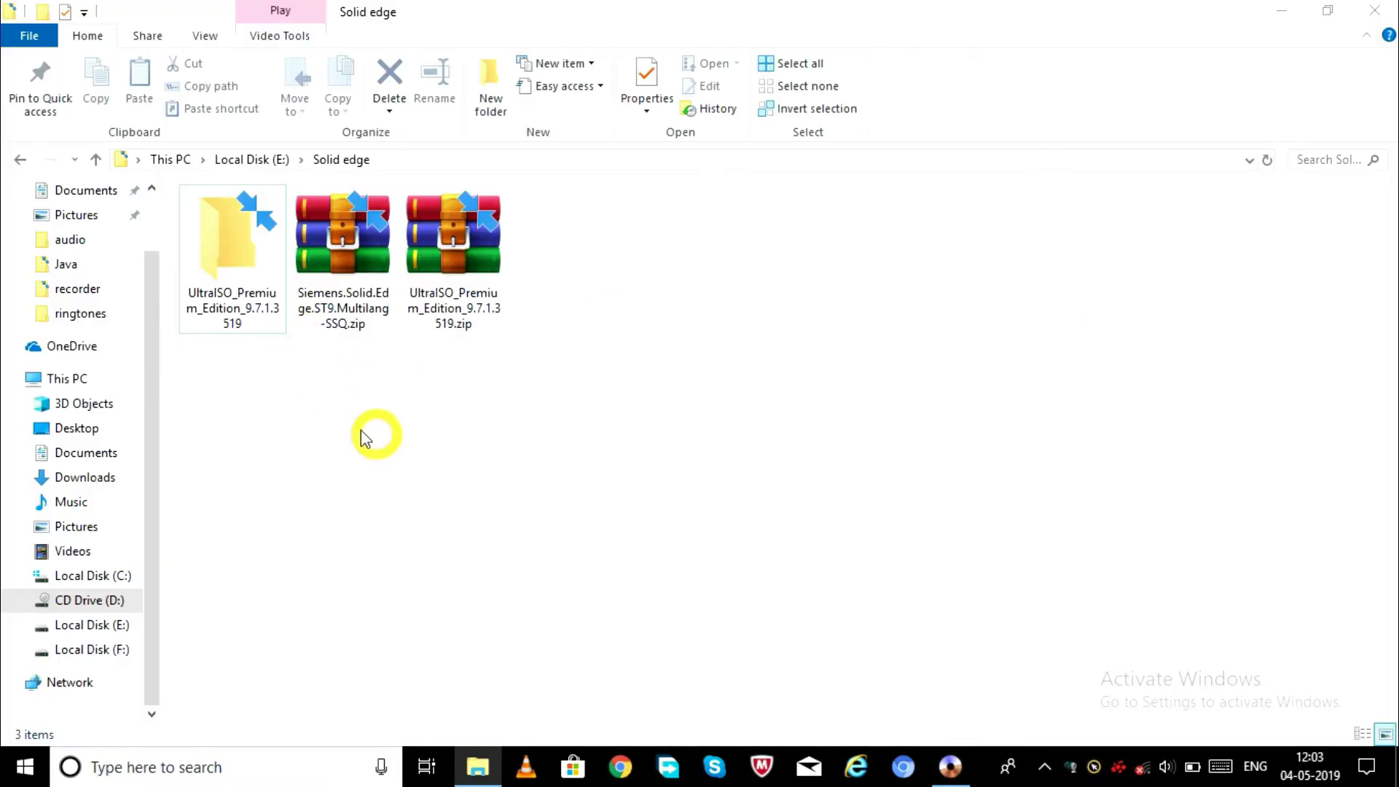
- Extract Siemens.Solid.Edge.ST9.Multilang-SSQ.zip into a folder of the same name
left_click(351, 270)
right_click(350, 269)
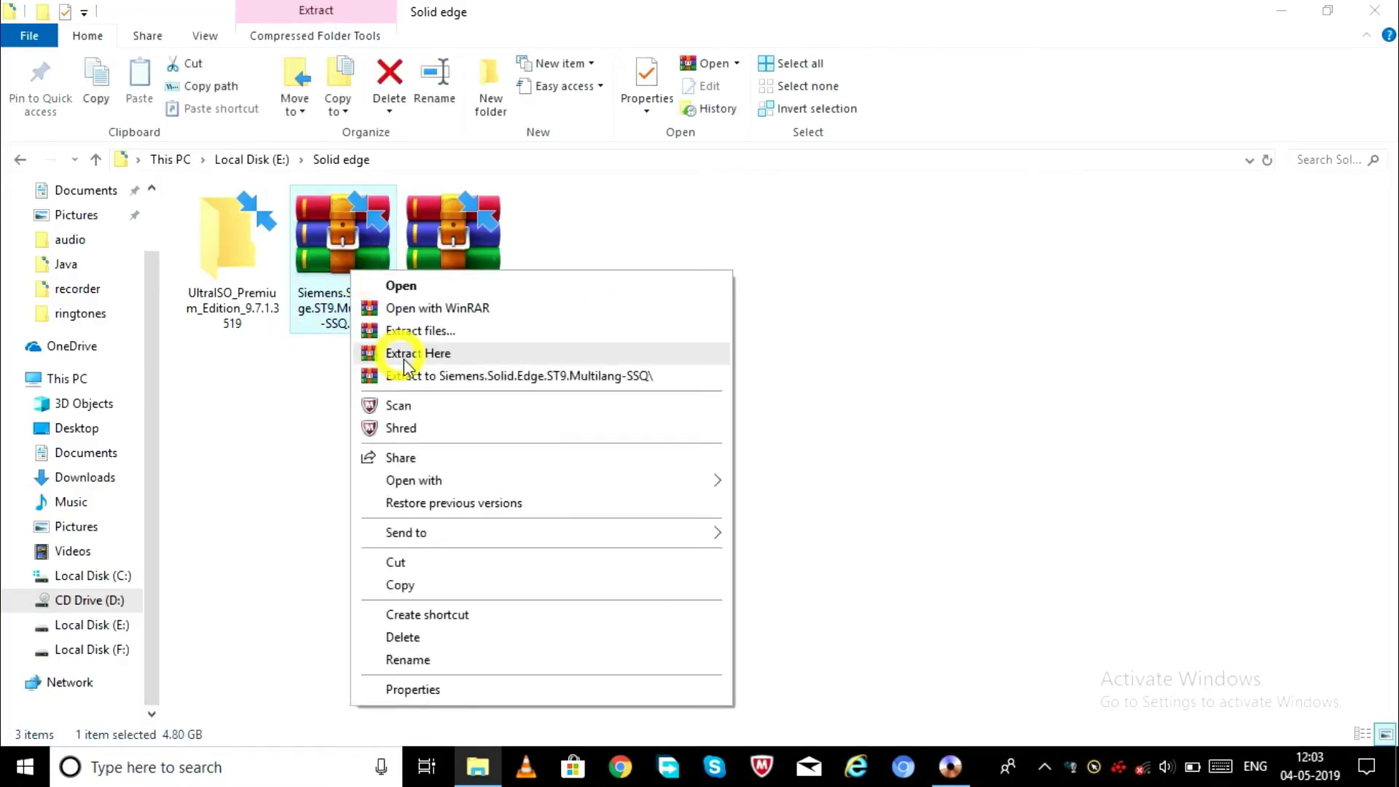
left_click(420, 376)
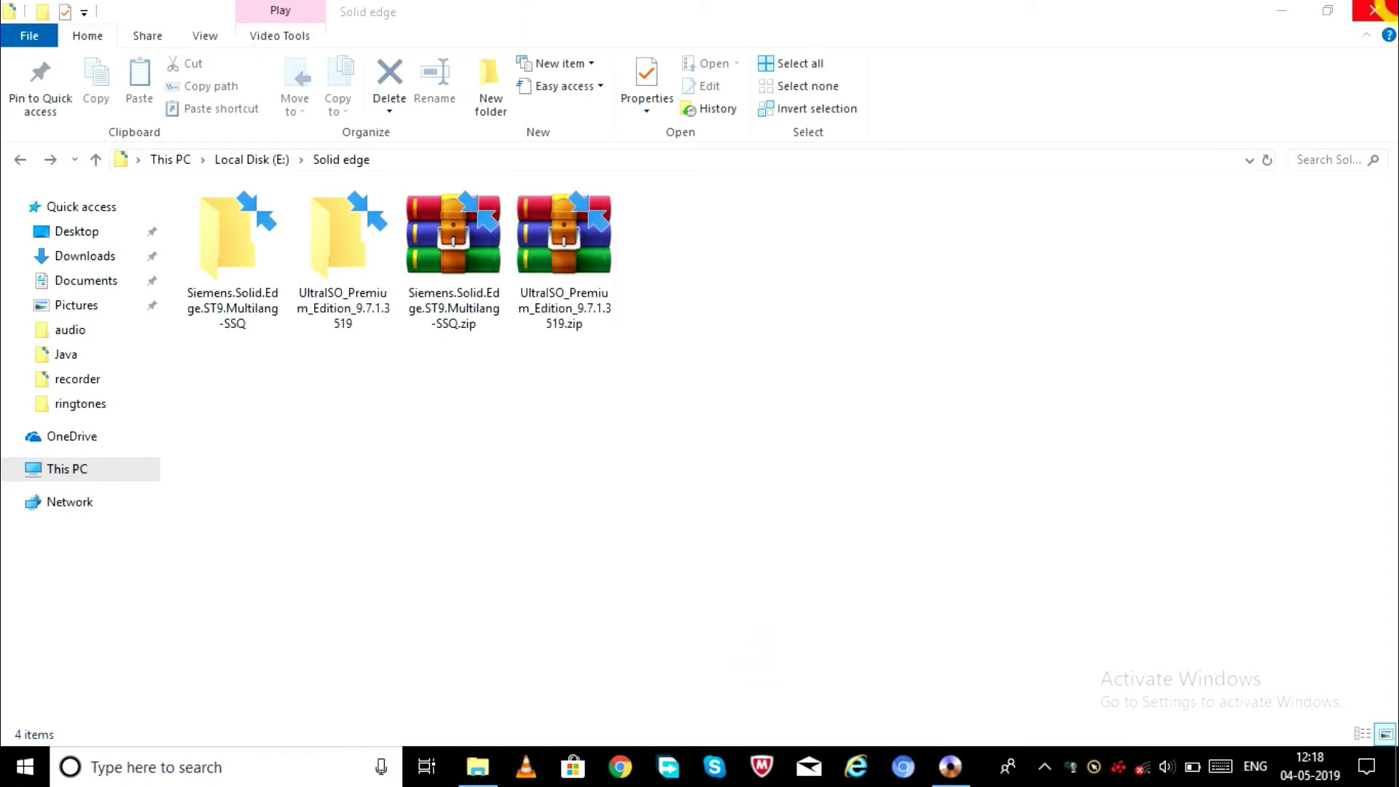
- Open the extracted Siemens.Solid.Edge.ST9.Multilang-SSQ folder and go through its inner folder to English
left_click(238, 264)
double_click(241, 270)
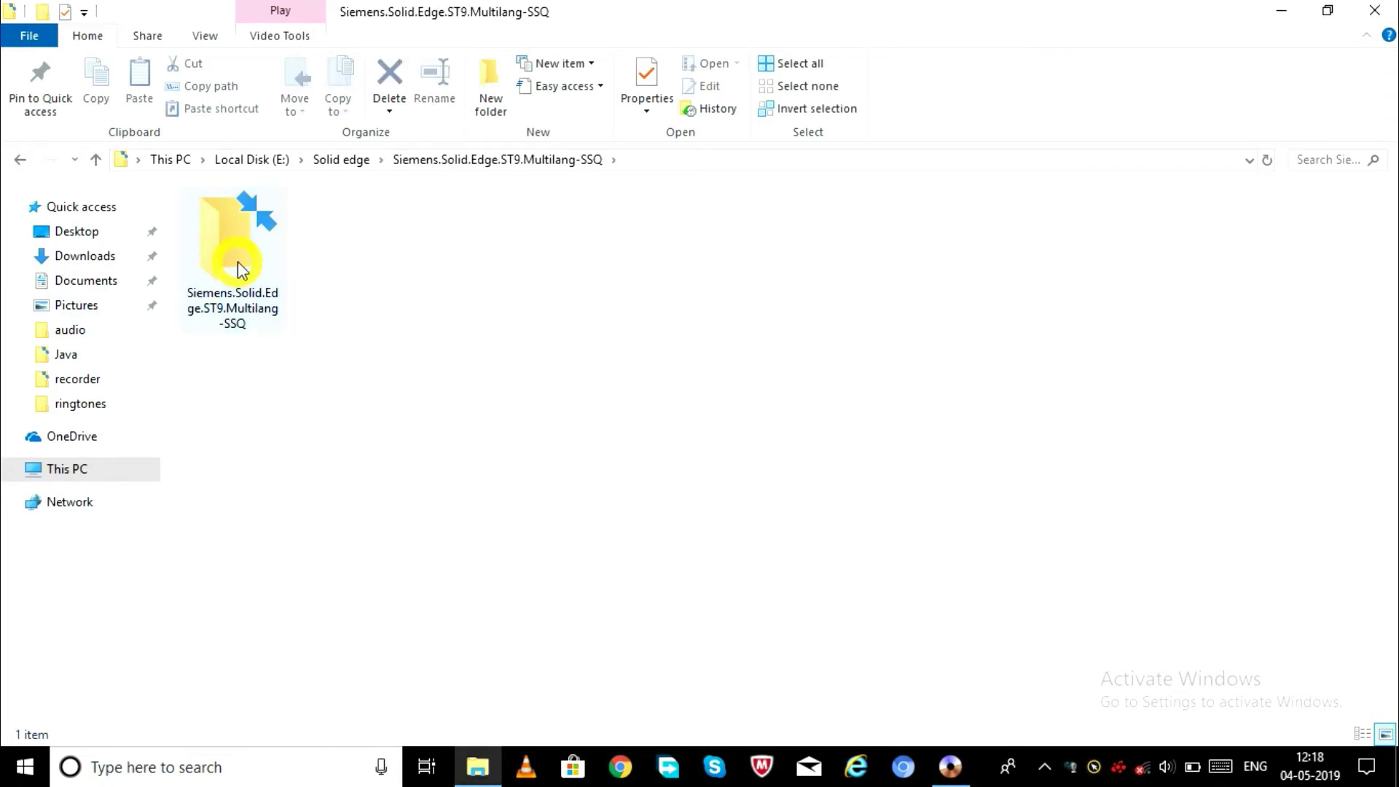
double_click(239, 264)
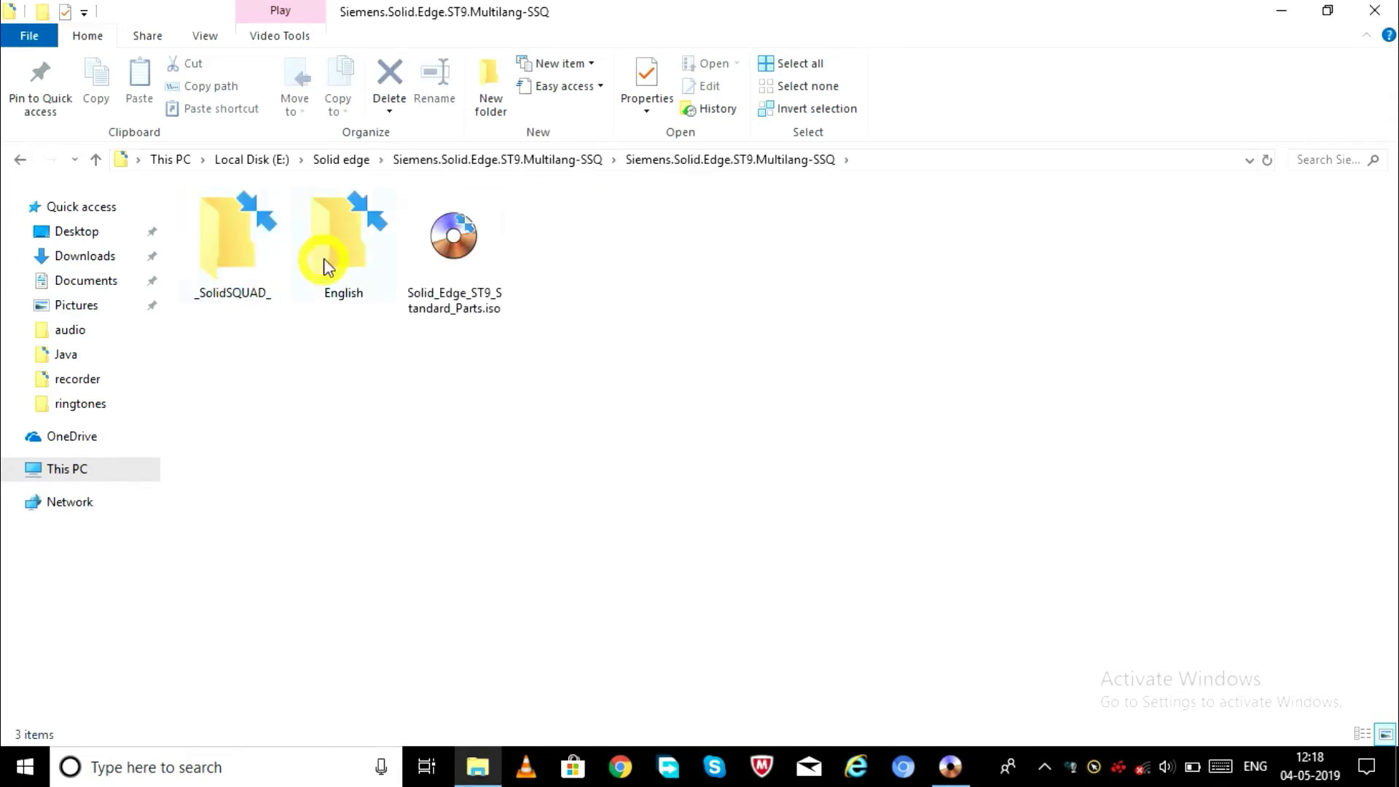
double_click(328, 259)
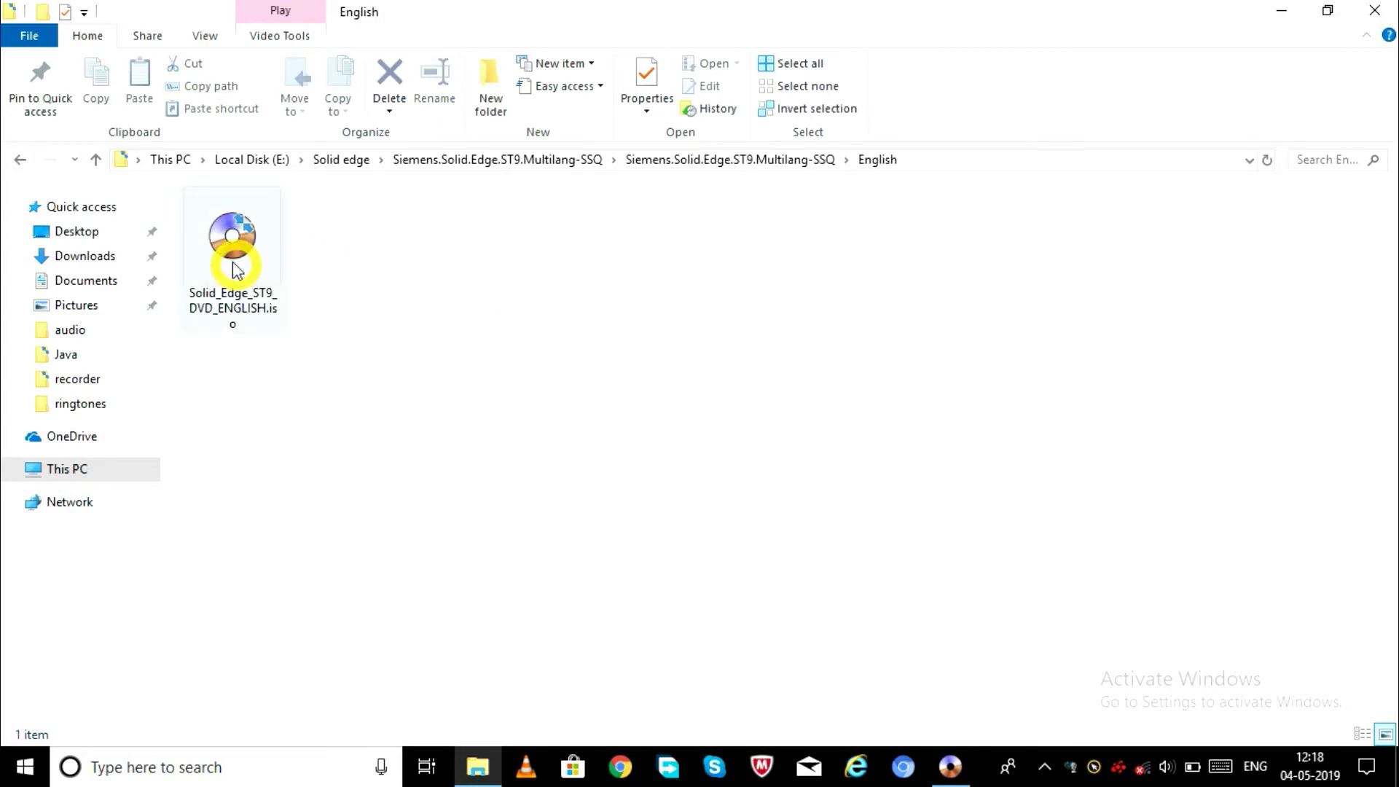
- Mount Solid_Edge_ST9_DVD_ENGLISH.iso to virtual drive D: with UltraISO
left_click(228, 260)
double_click(227, 256)
right_click(227, 255)
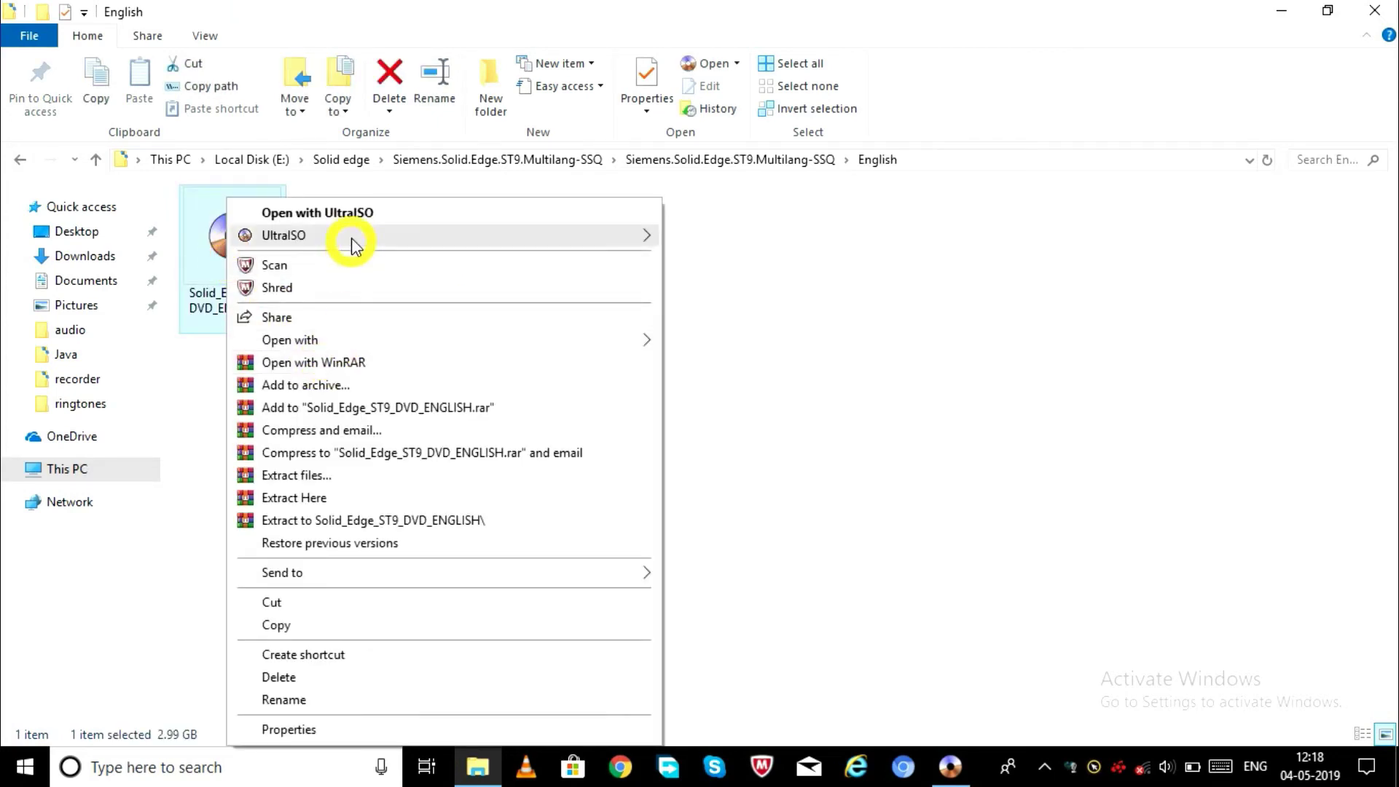
mouse_move(351, 237)
left_click(178, 238)
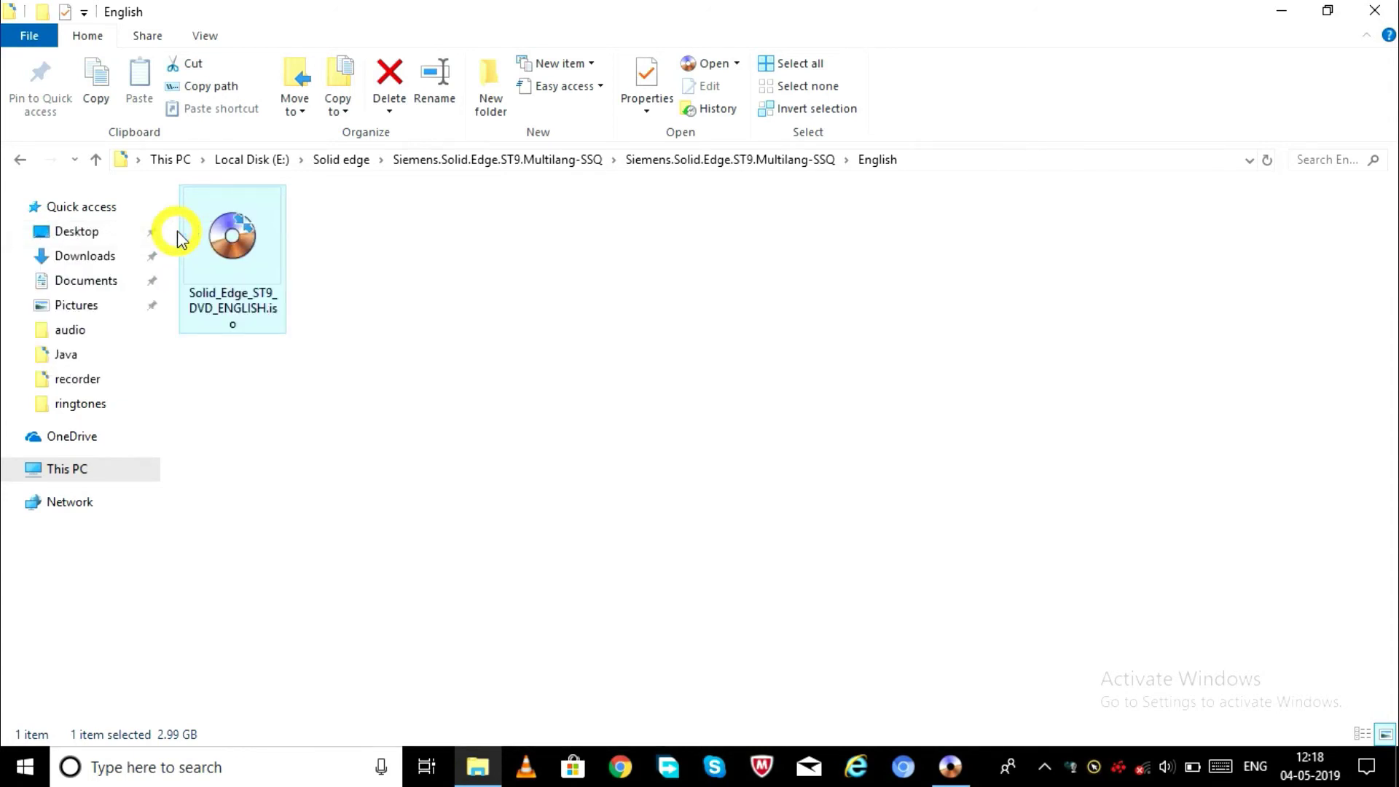
- Open the mounted CD Drive (D:) SE_ST9_ENG from This PC and run autostart.exe
left_click(76, 468)
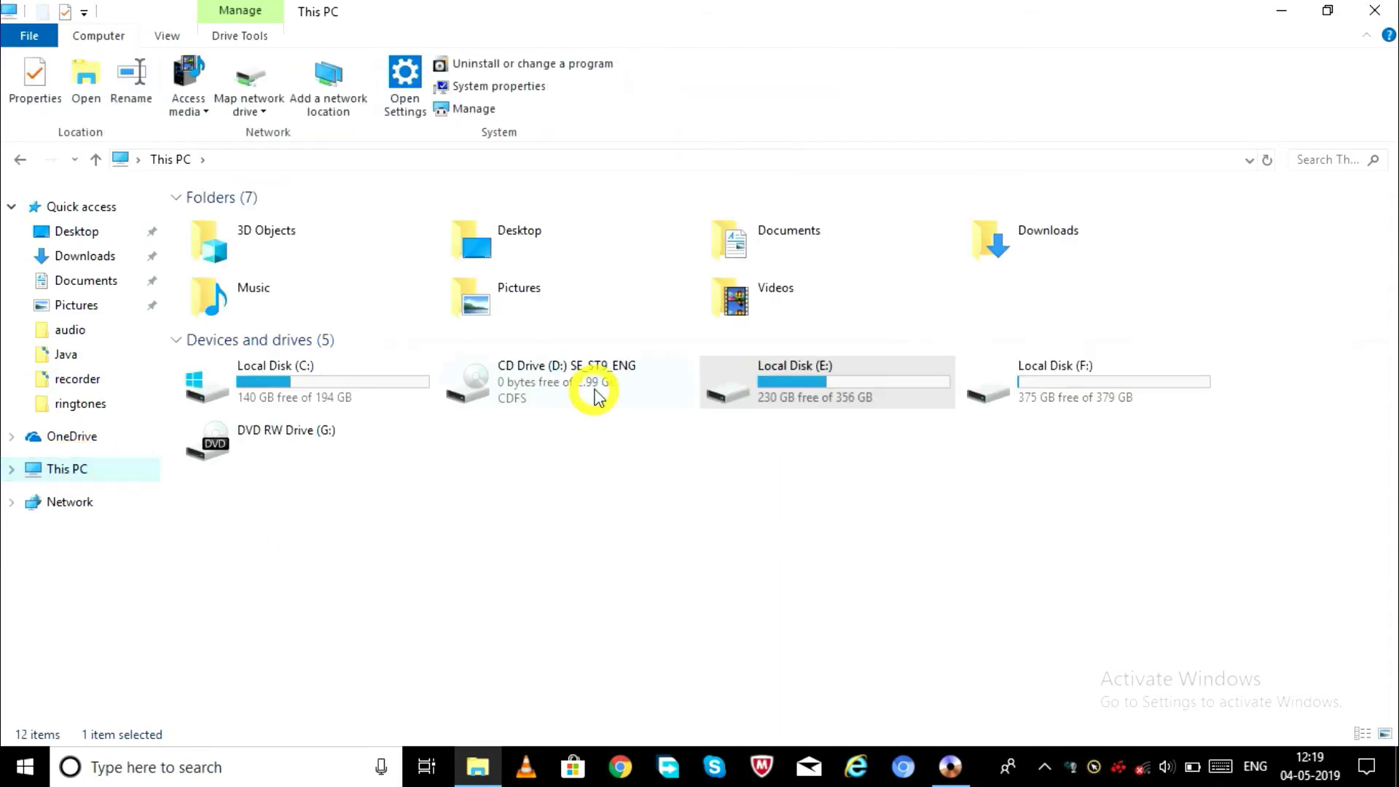
double_click(597, 398)
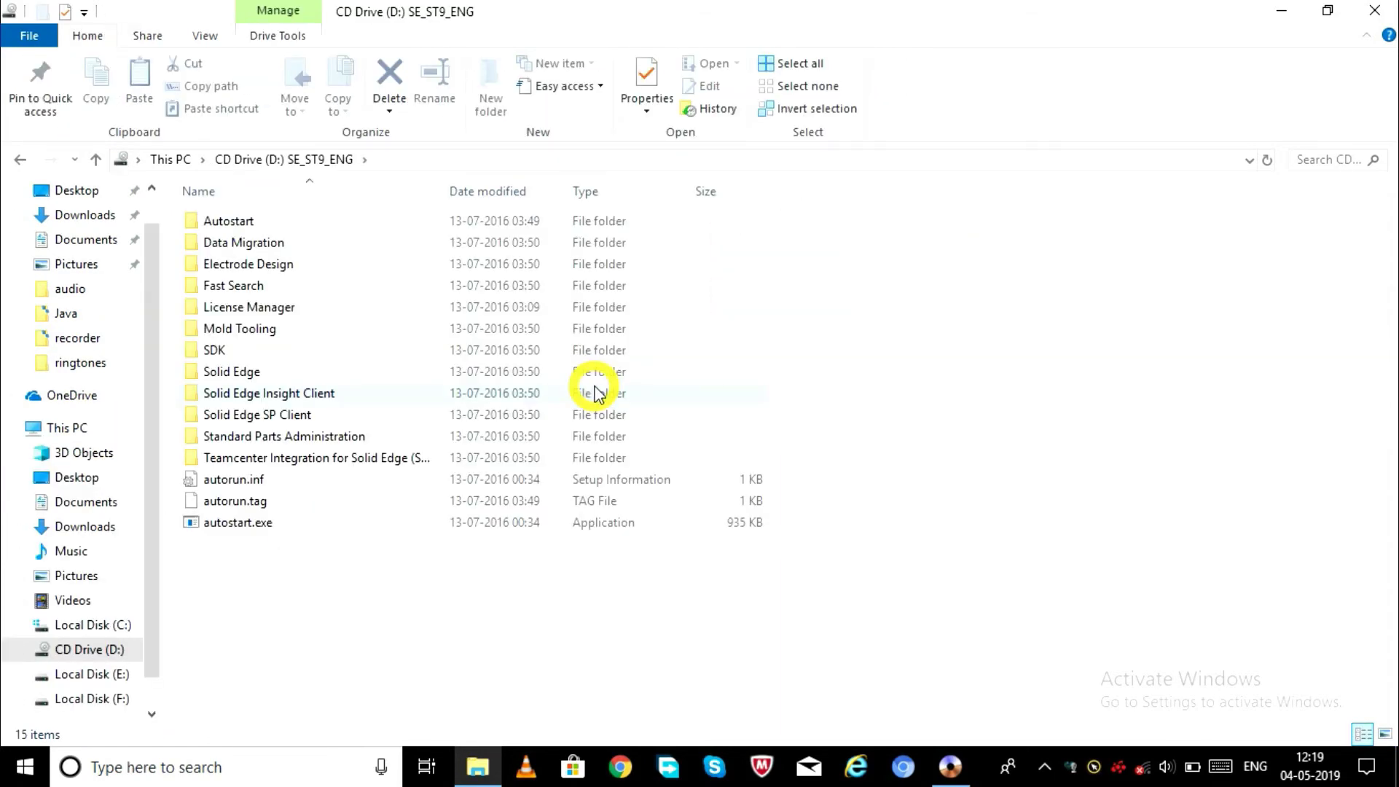
double_click(312, 523)
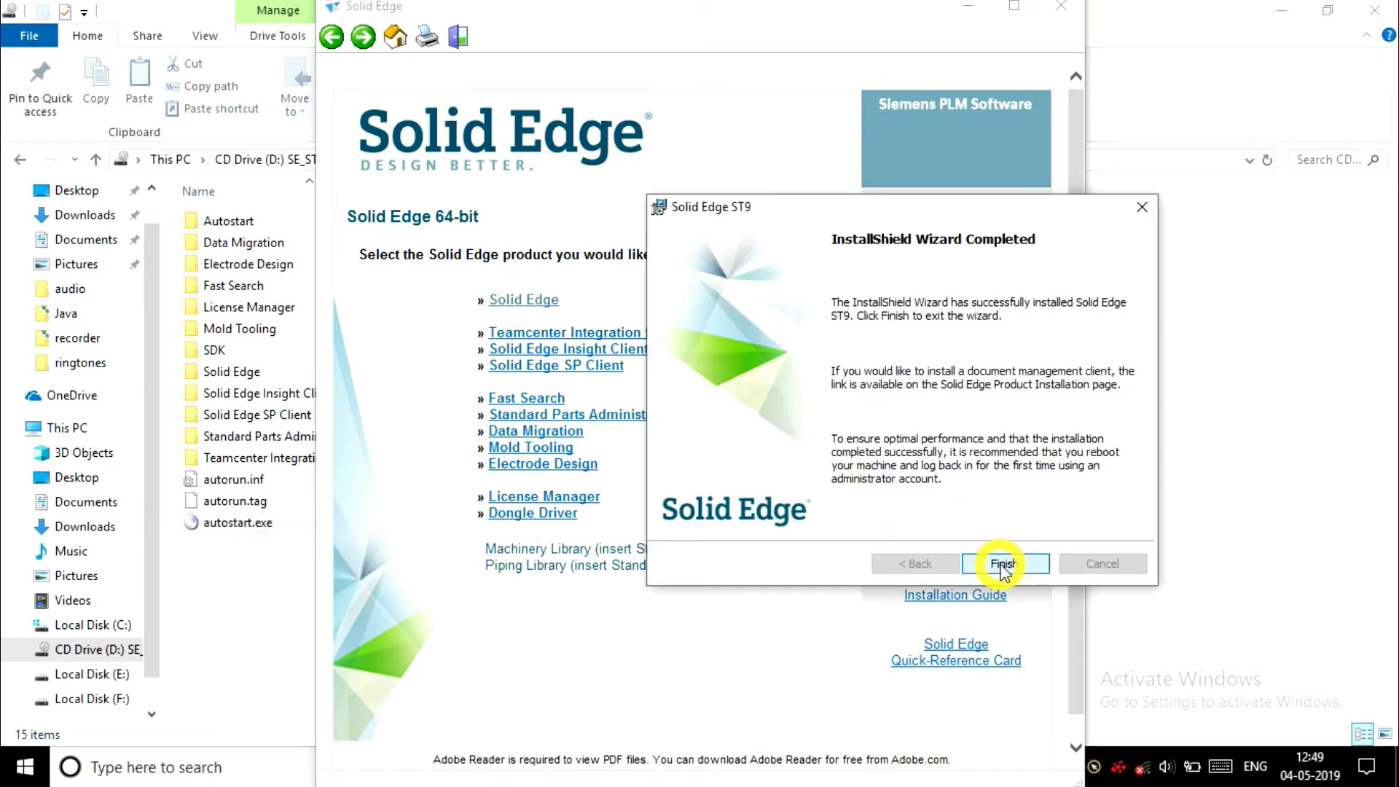
- Finish the Solid Edge ST9 installation wizard and close the Solid Edge product selection window
left_click(1002, 563)
left_click(1002, 563)
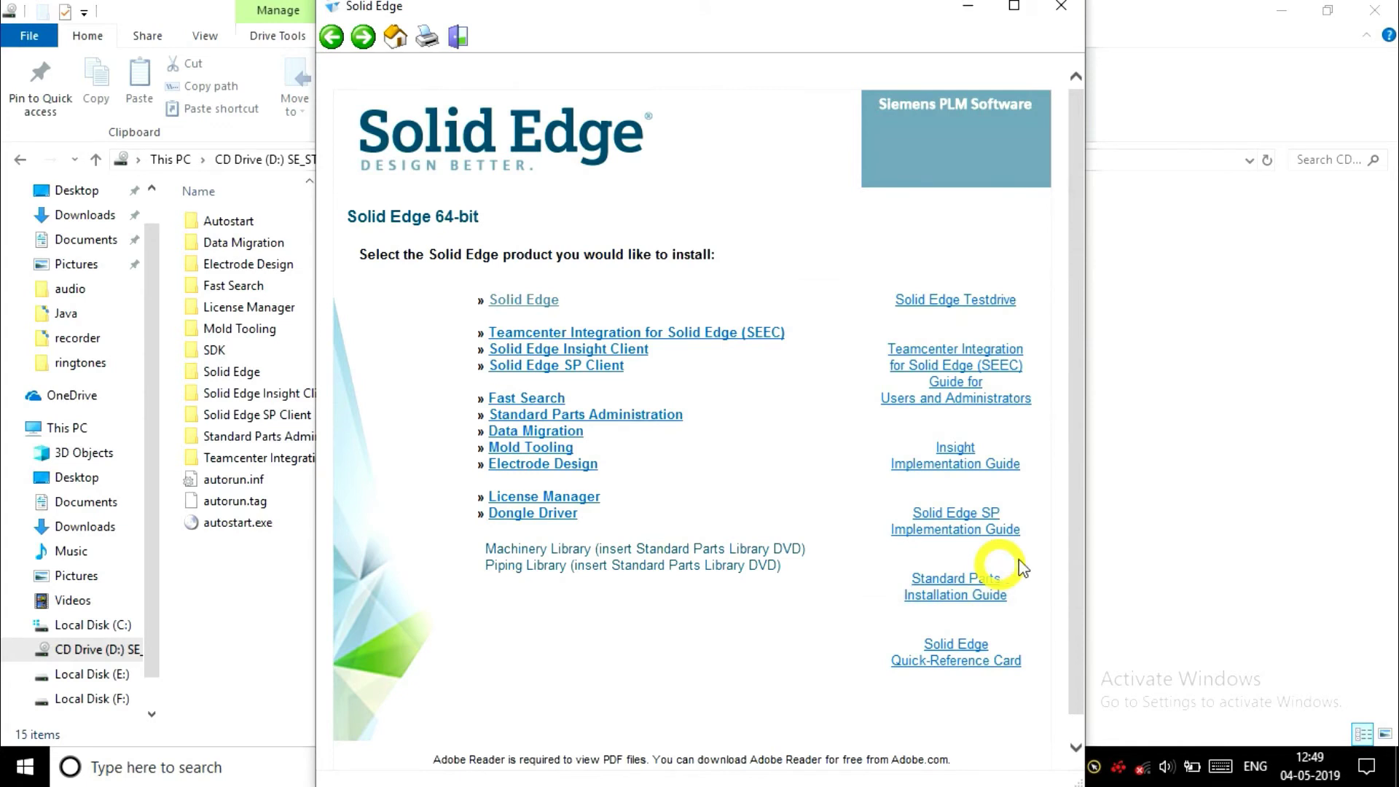
left_click(965, 7)
left_click(1283, 10)
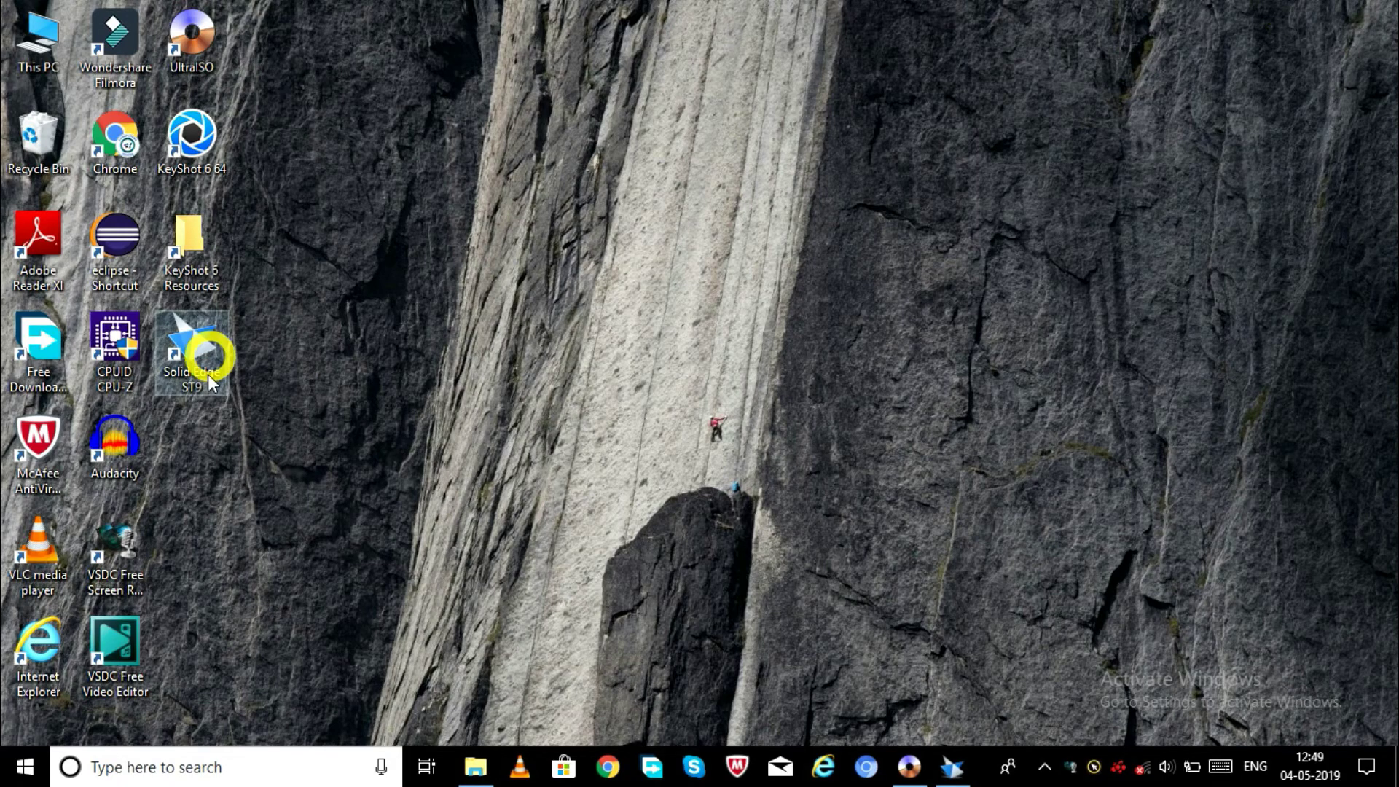
left_click(956, 765)
left_click(1062, 11)
- Return to the inner Siemens.Solid.Edge.ST9.Multilang-SSQ folder, open _SolidSQUAD_ and extract _SolidSQUAD_.7z into its own subfolder
left_click(479, 765)
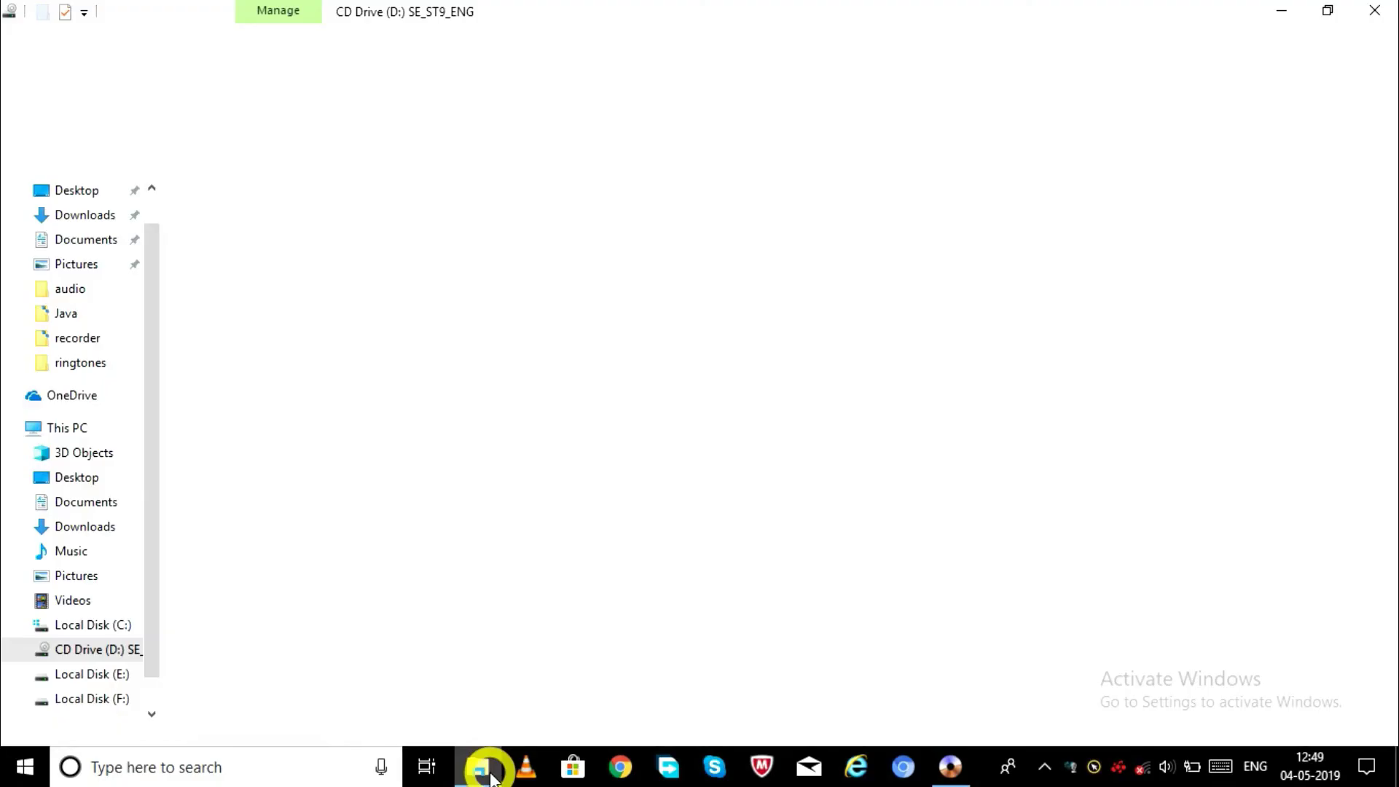
left_click(18, 159)
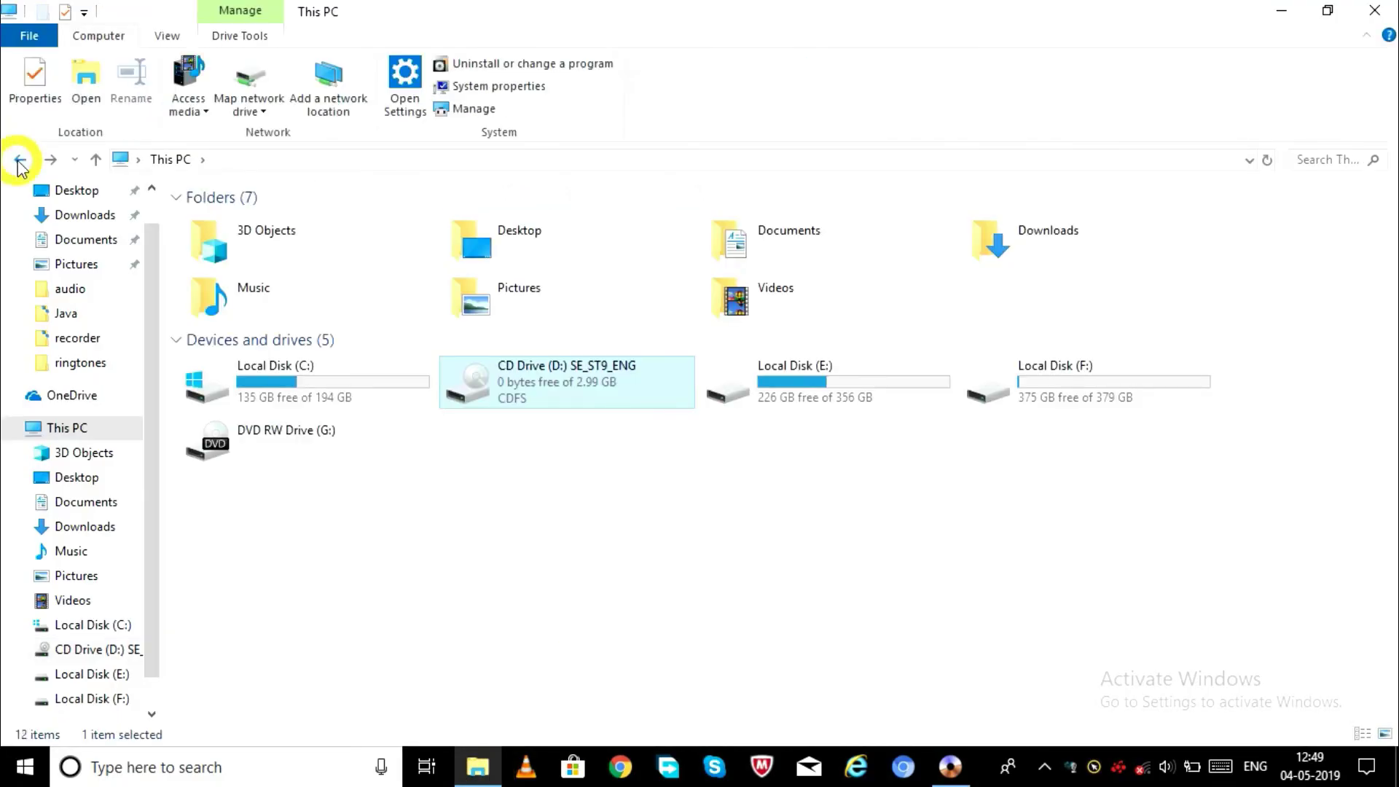
left_click(19, 160)
left_click(18, 160)
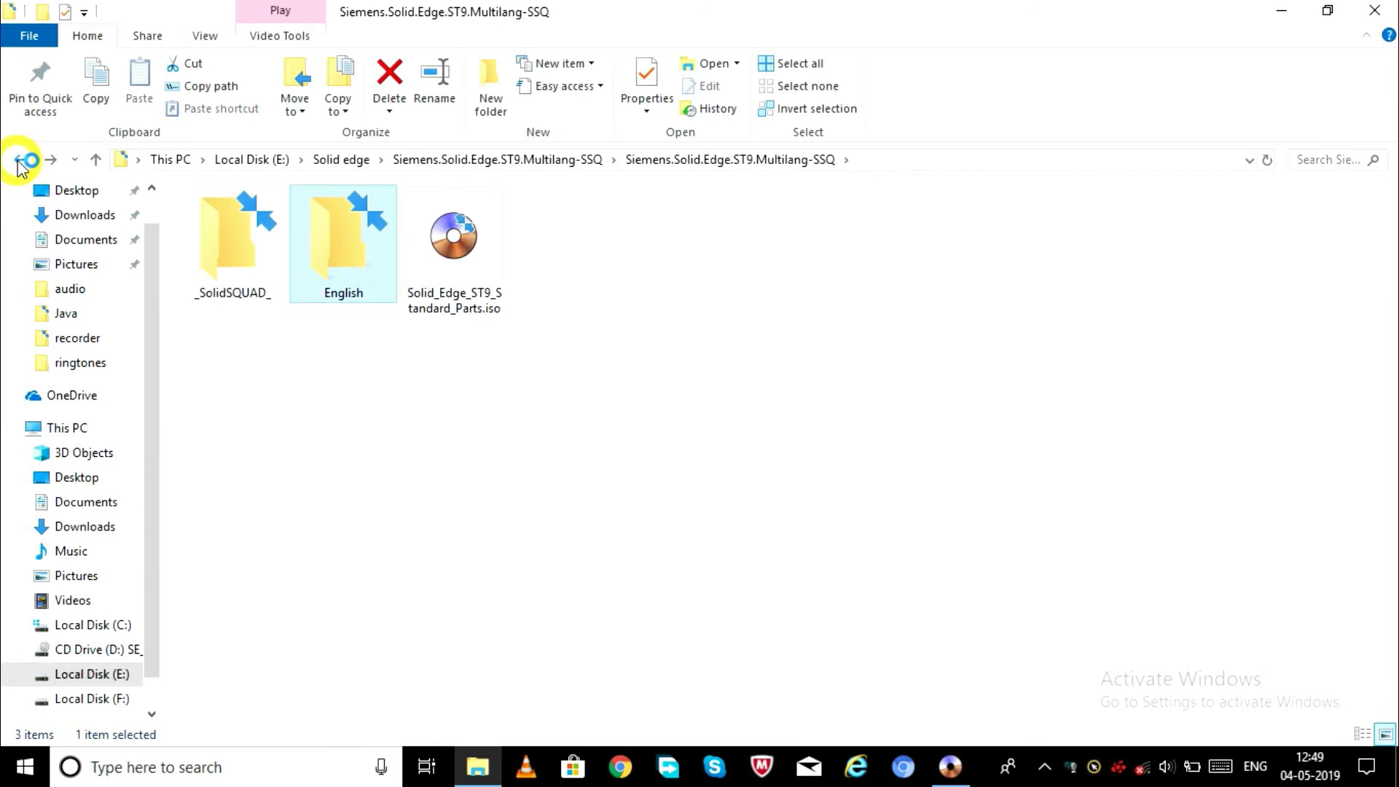
double_click(248, 264)
left_click(234, 242)
right_click(235, 244)
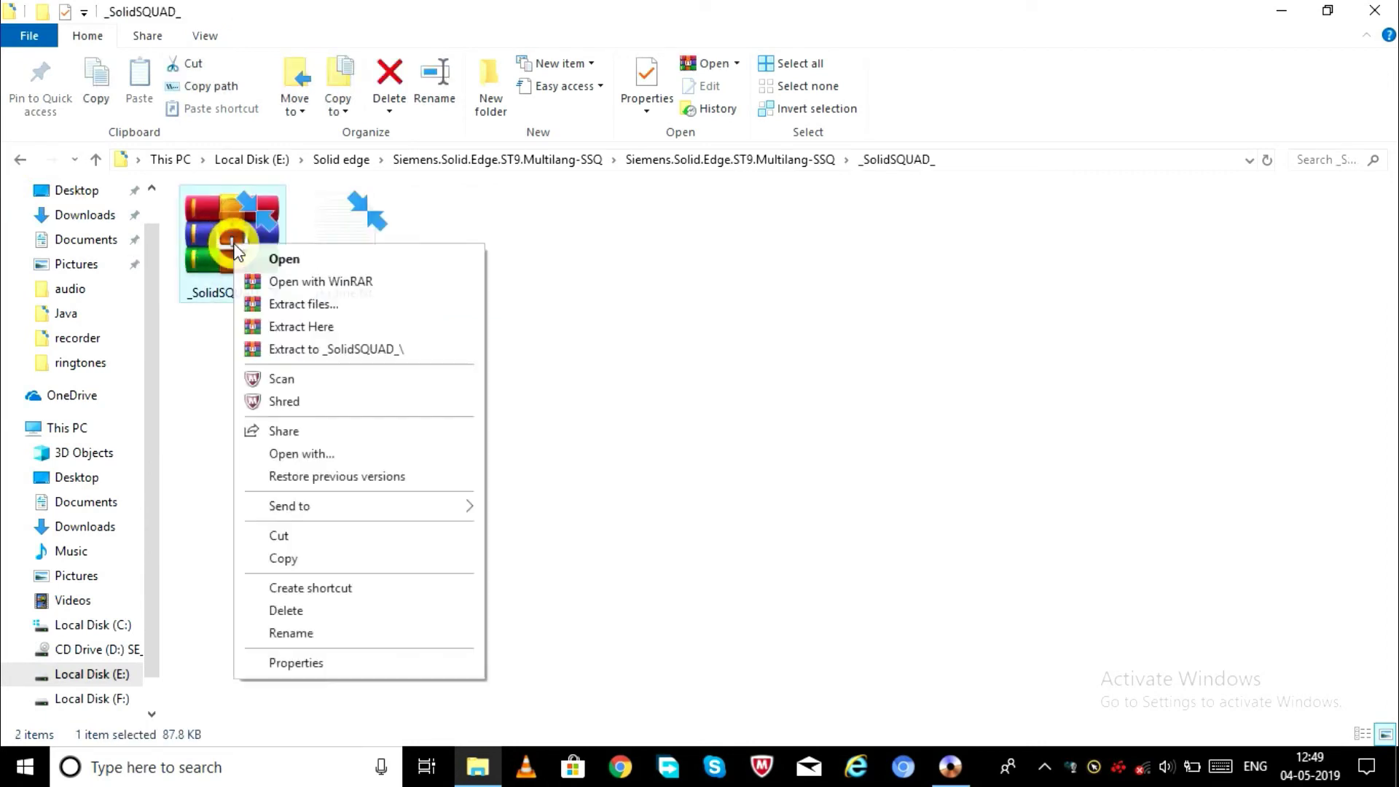
left_click(306, 348)
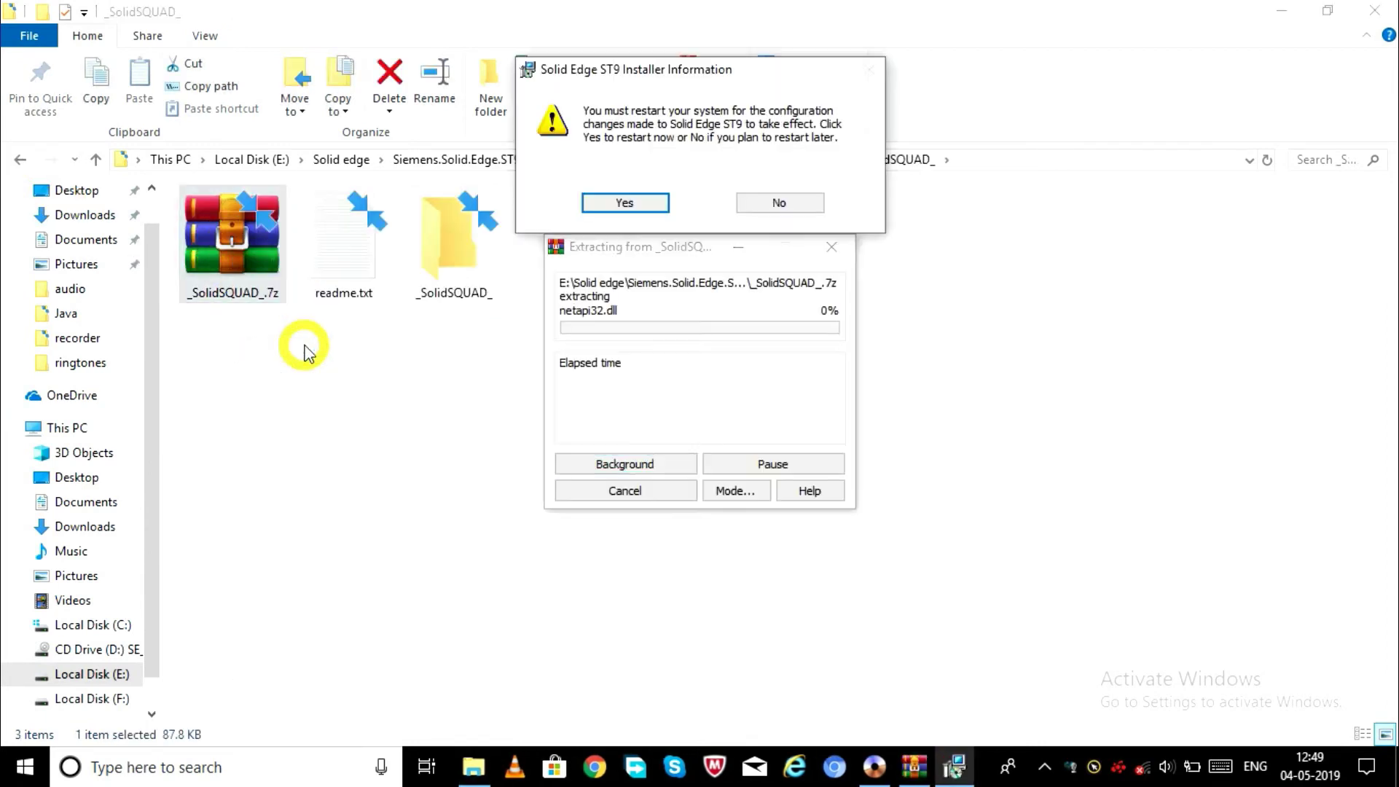
- Open the extracted _SolidSQUAD_ folder and go into its Solid Edge ST9 folder
double_click(234, 274)
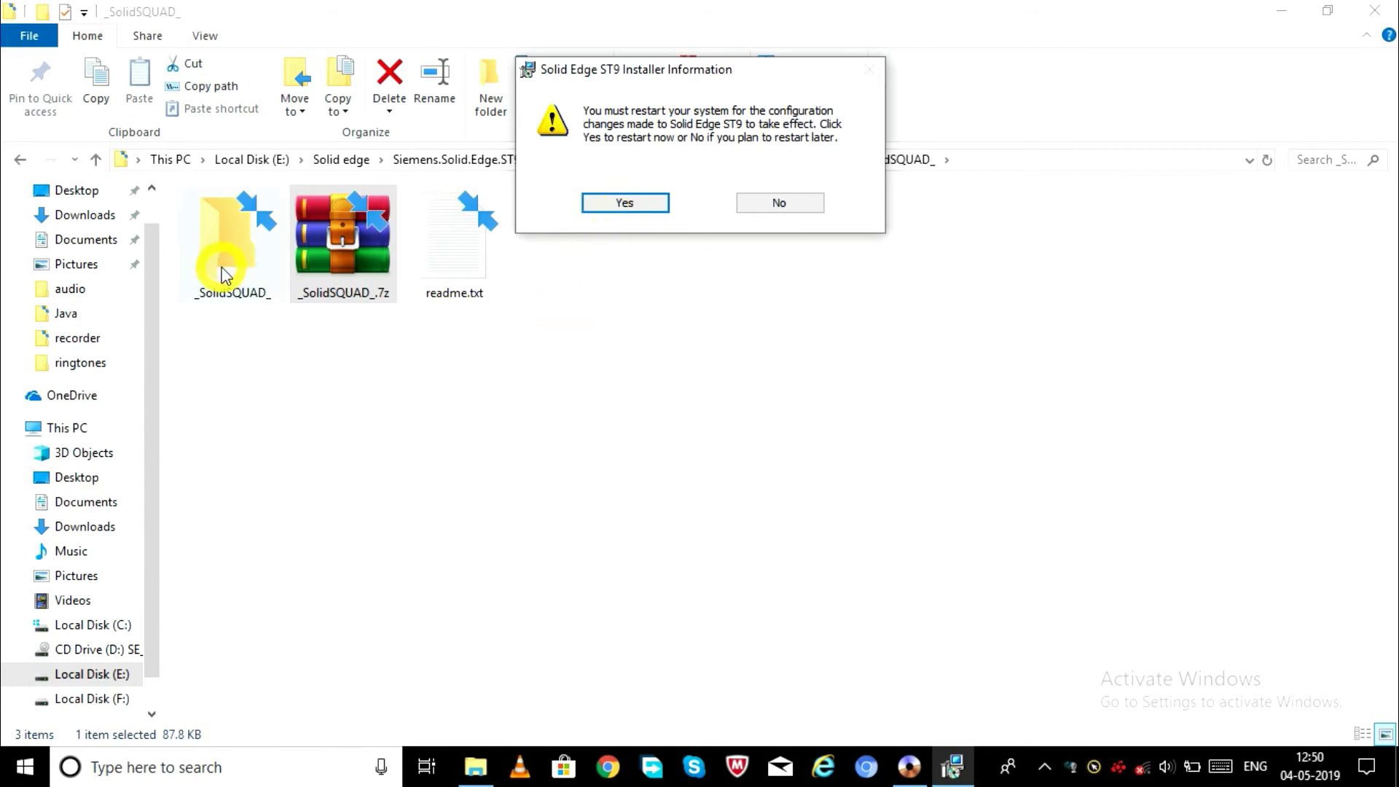
left_click(470, 282)
double_click(470, 283)
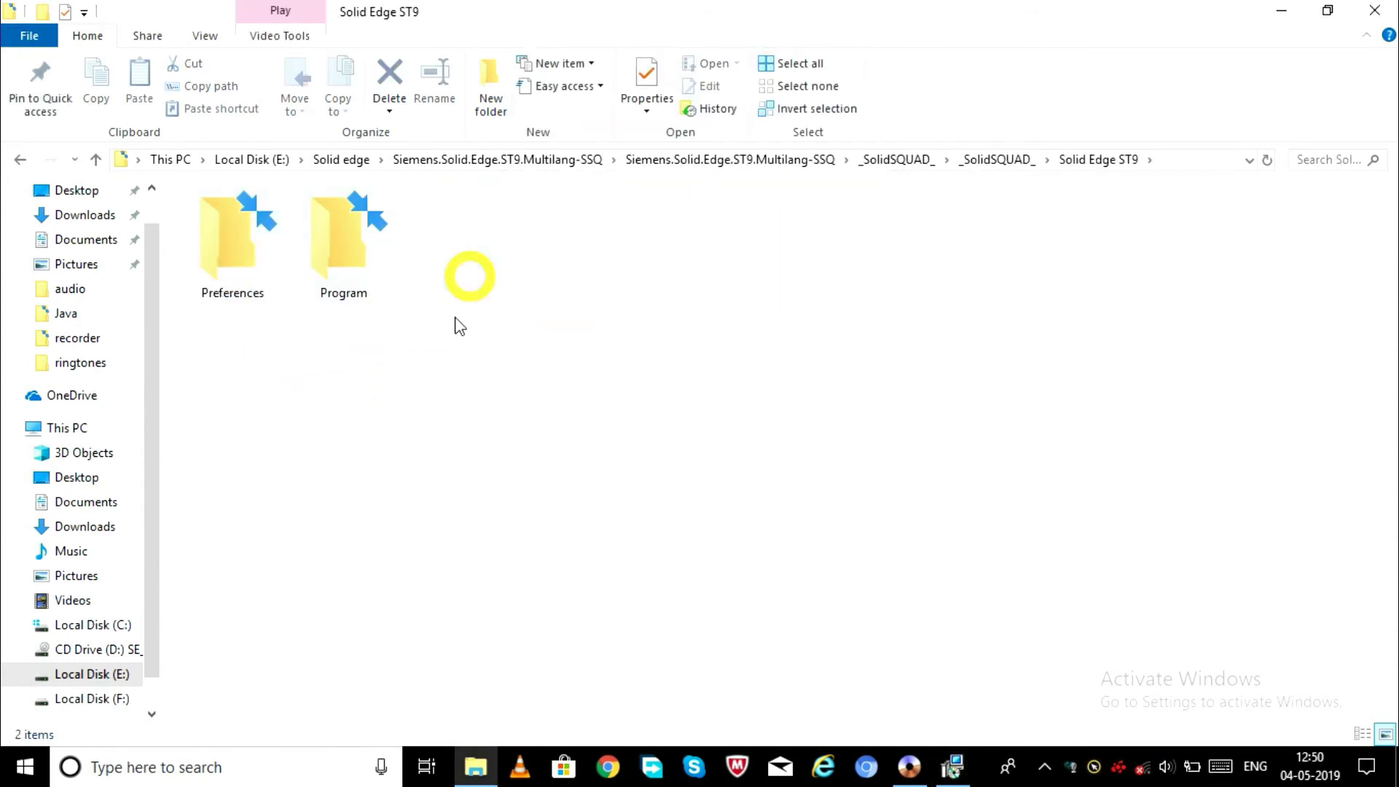
- Select the Preferences and Program folders together and copy them
left_click_drag(453, 380, 219, 288)
right_click(492, 320)
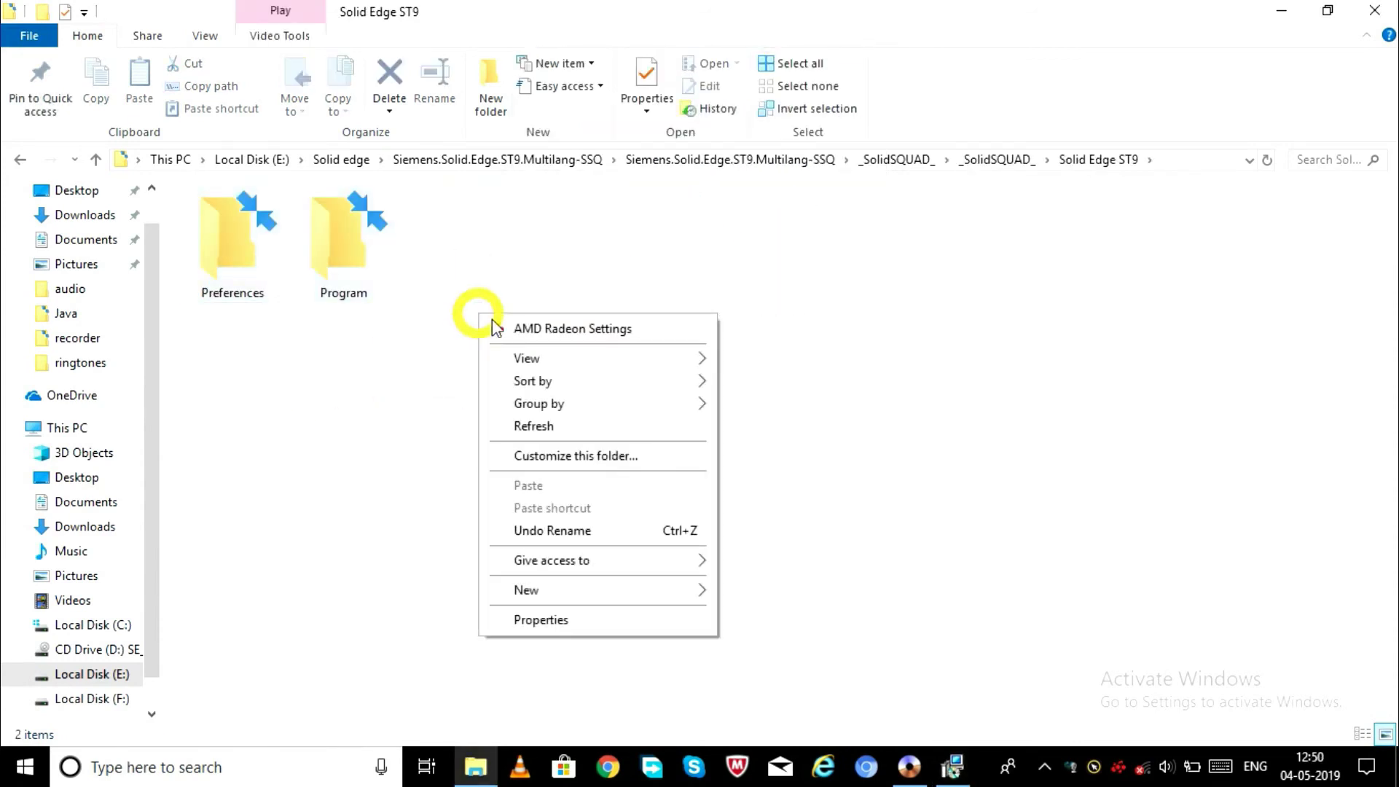
left_click(428, 378)
left_click_drag(264, 414, 436, 284)
right_click(435, 280)
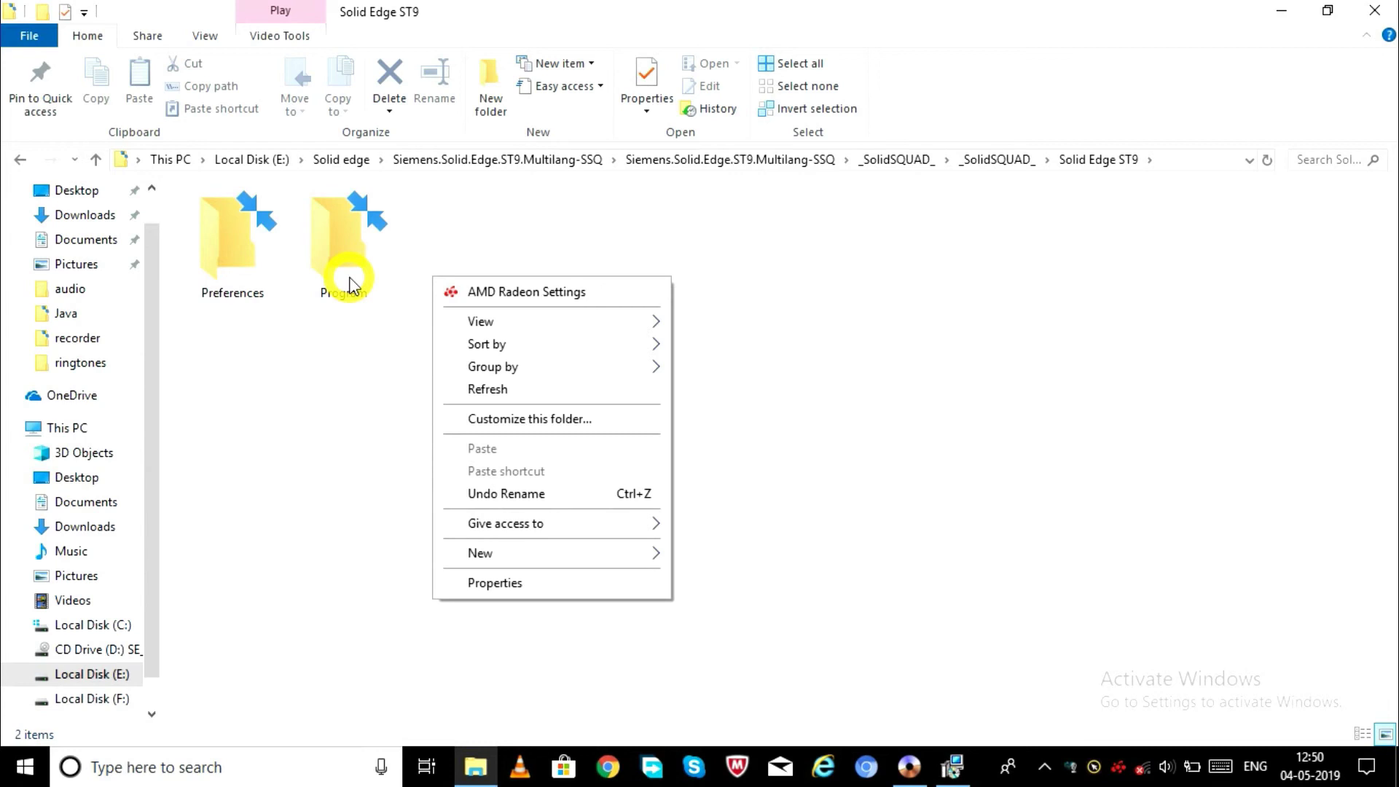
left_click(262, 463)
left_click_drag(379, 481, 216, 261)
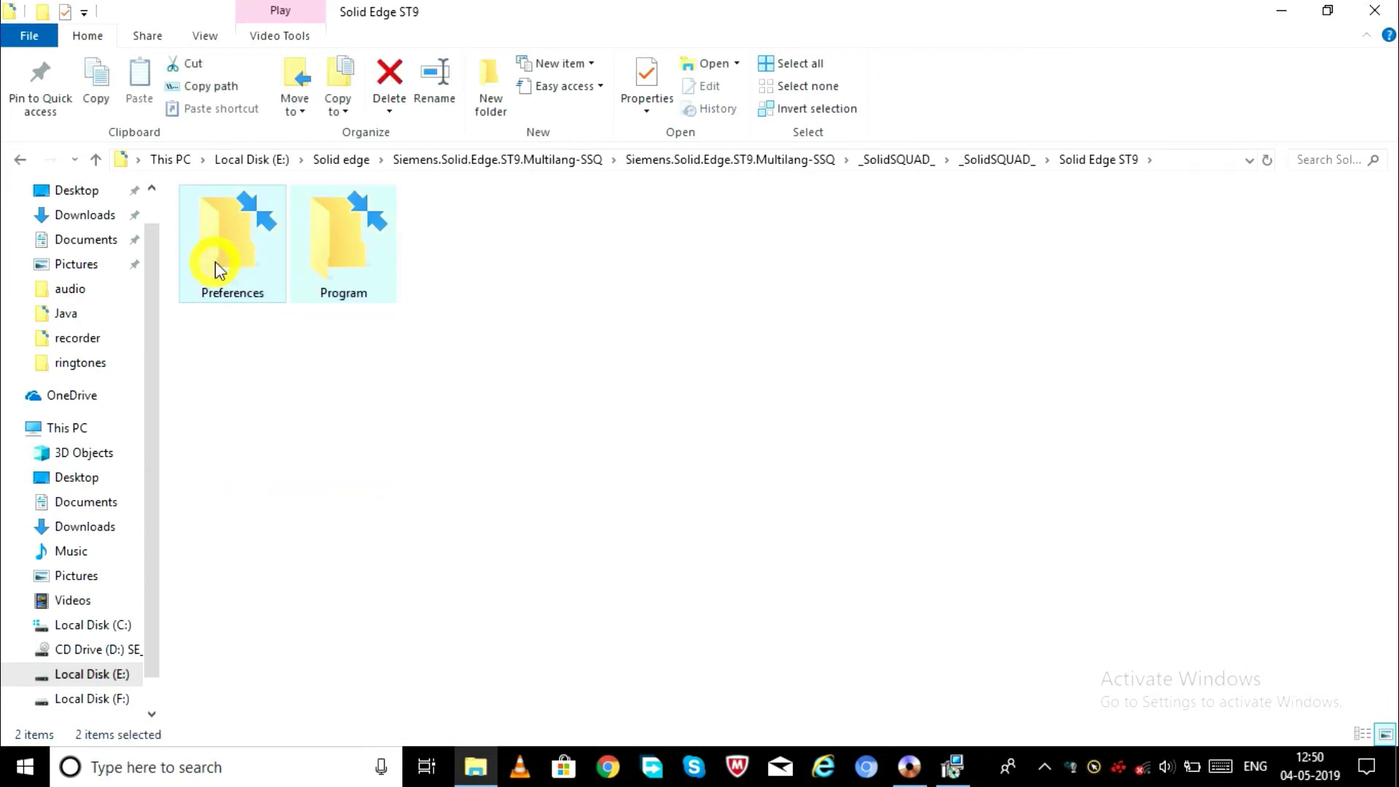
right_click(215, 261)
left_click(297, 626)
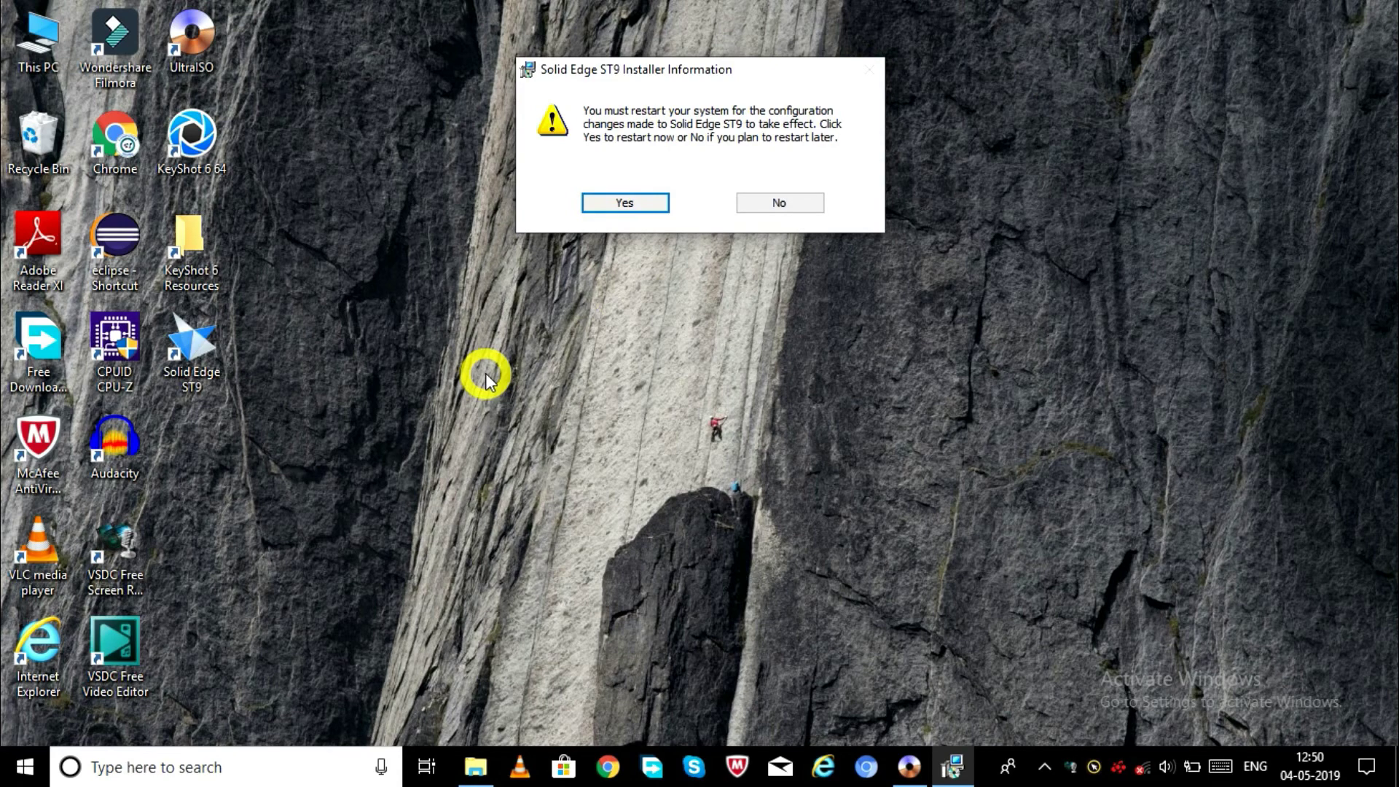
- Open the file location of the Solid Edge ST9 desktop shortcut
left_click(188, 362)
right_click(188, 362)
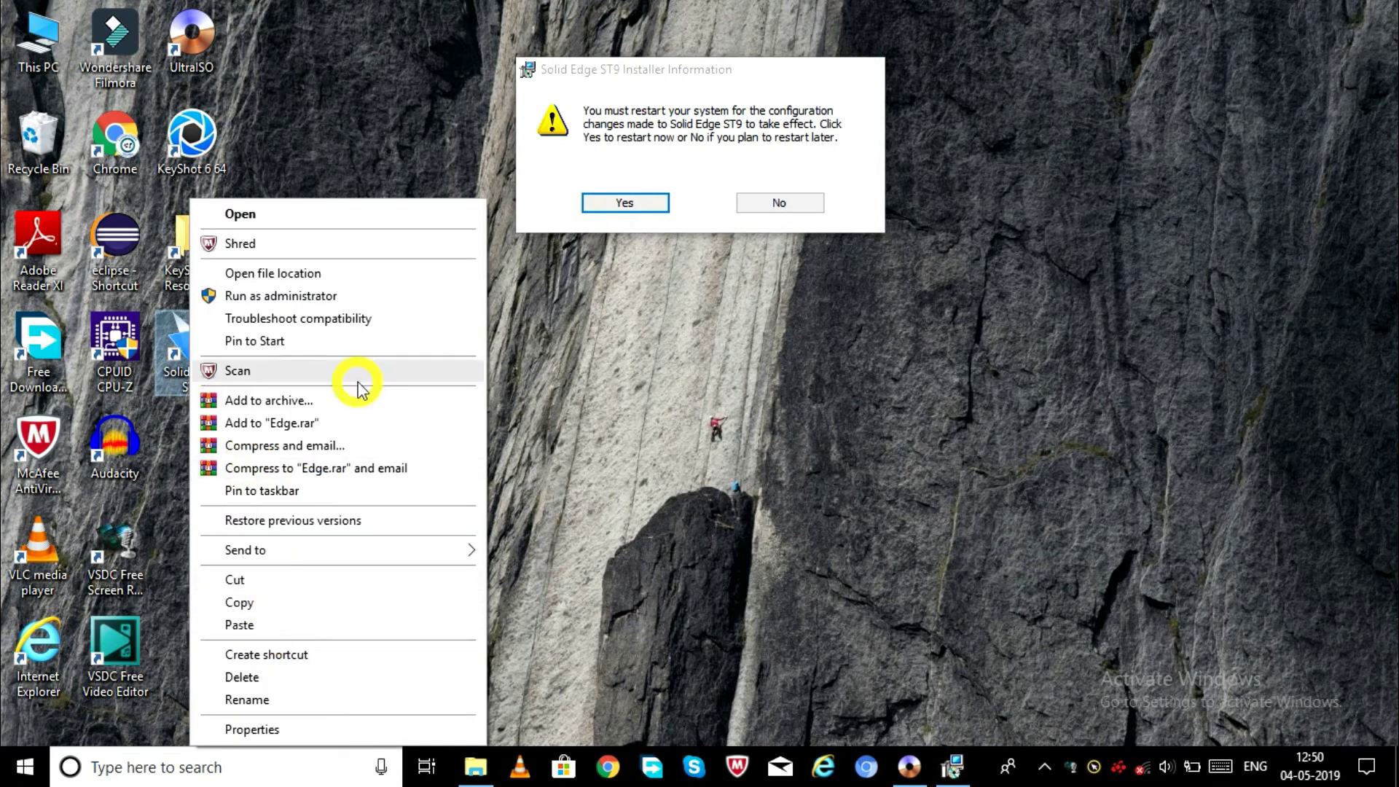
left_click(347, 274)
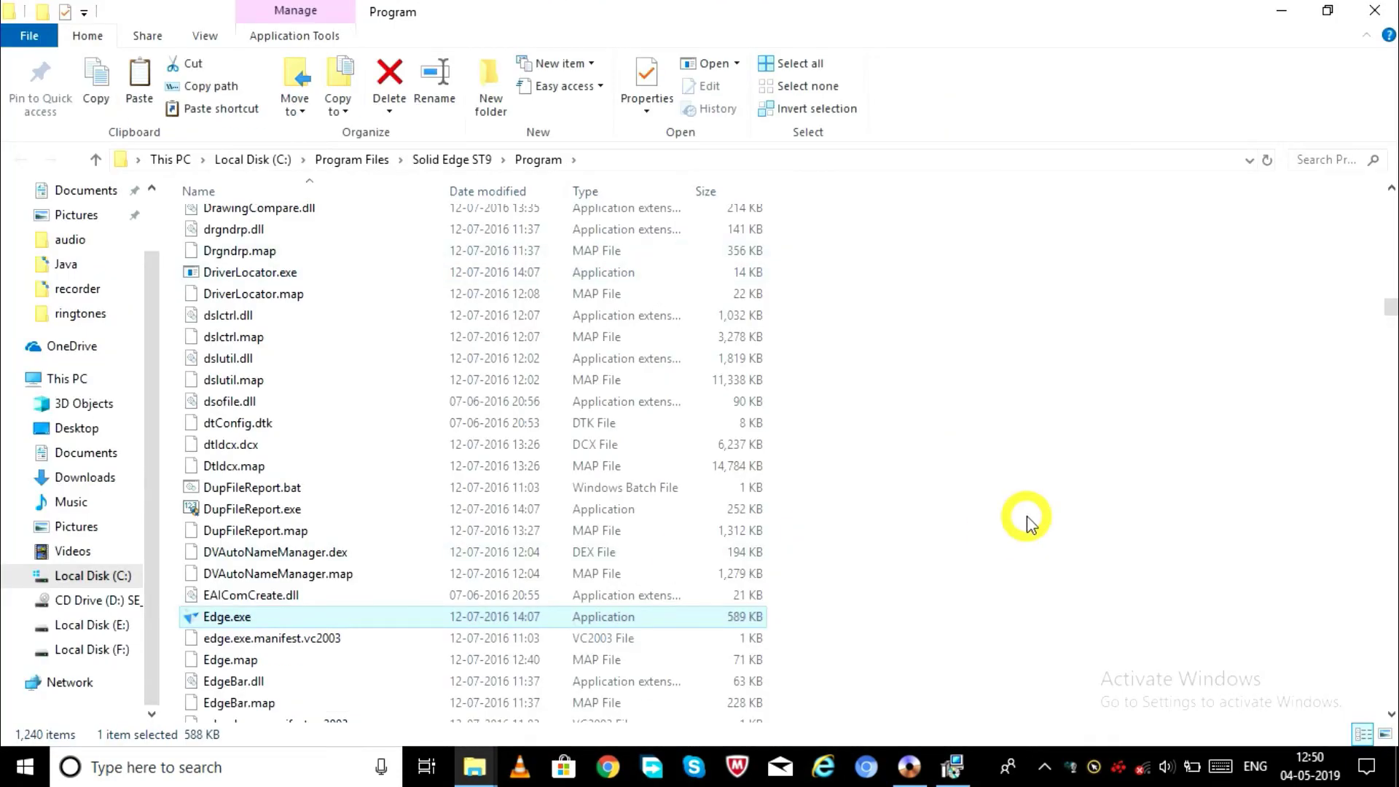
- Paste the copied folders into the installed Solid Edge ST9 Program folder, granting administrator permission for all current items
left_click(971, 464)
right_click(969, 464)
left_click(991, 285)
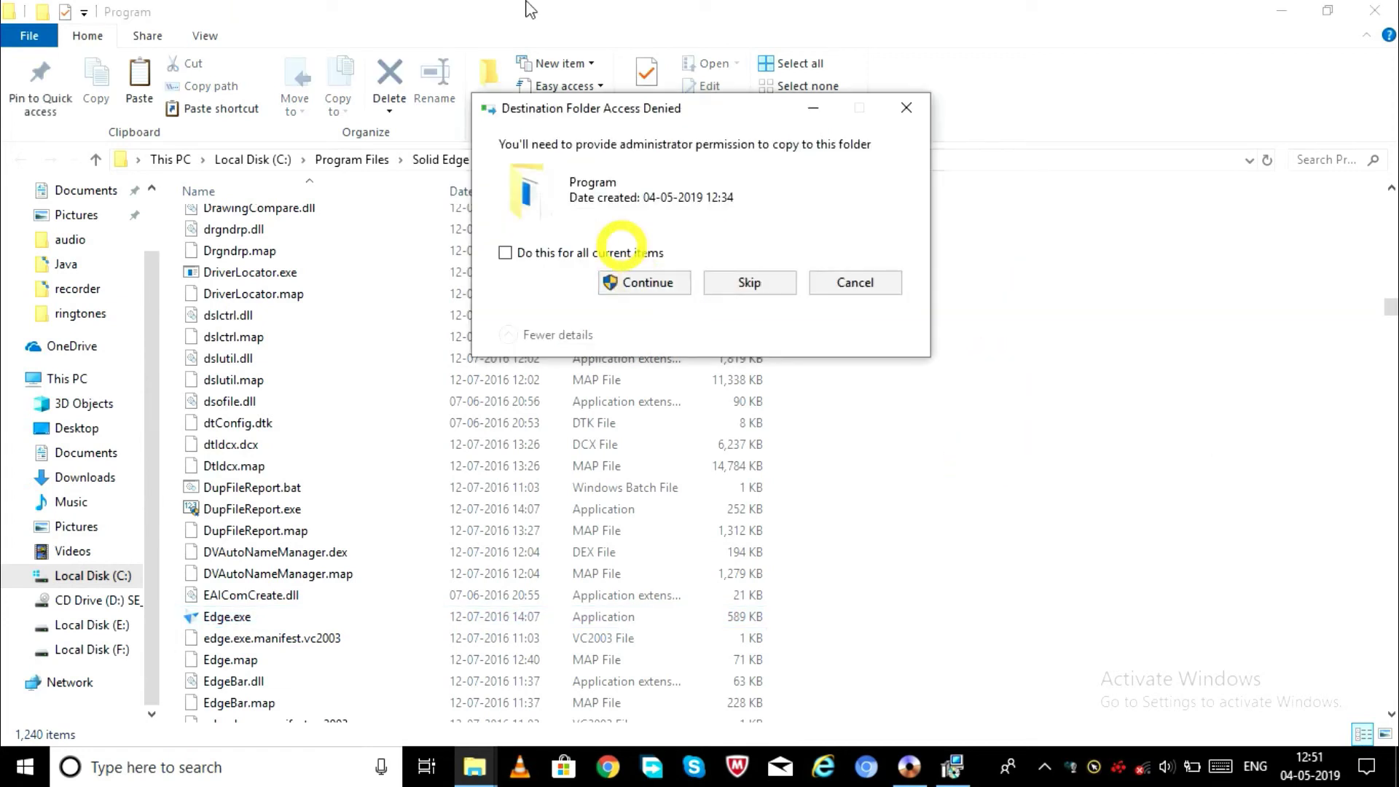
left_click(505, 253)
left_click(642, 283)
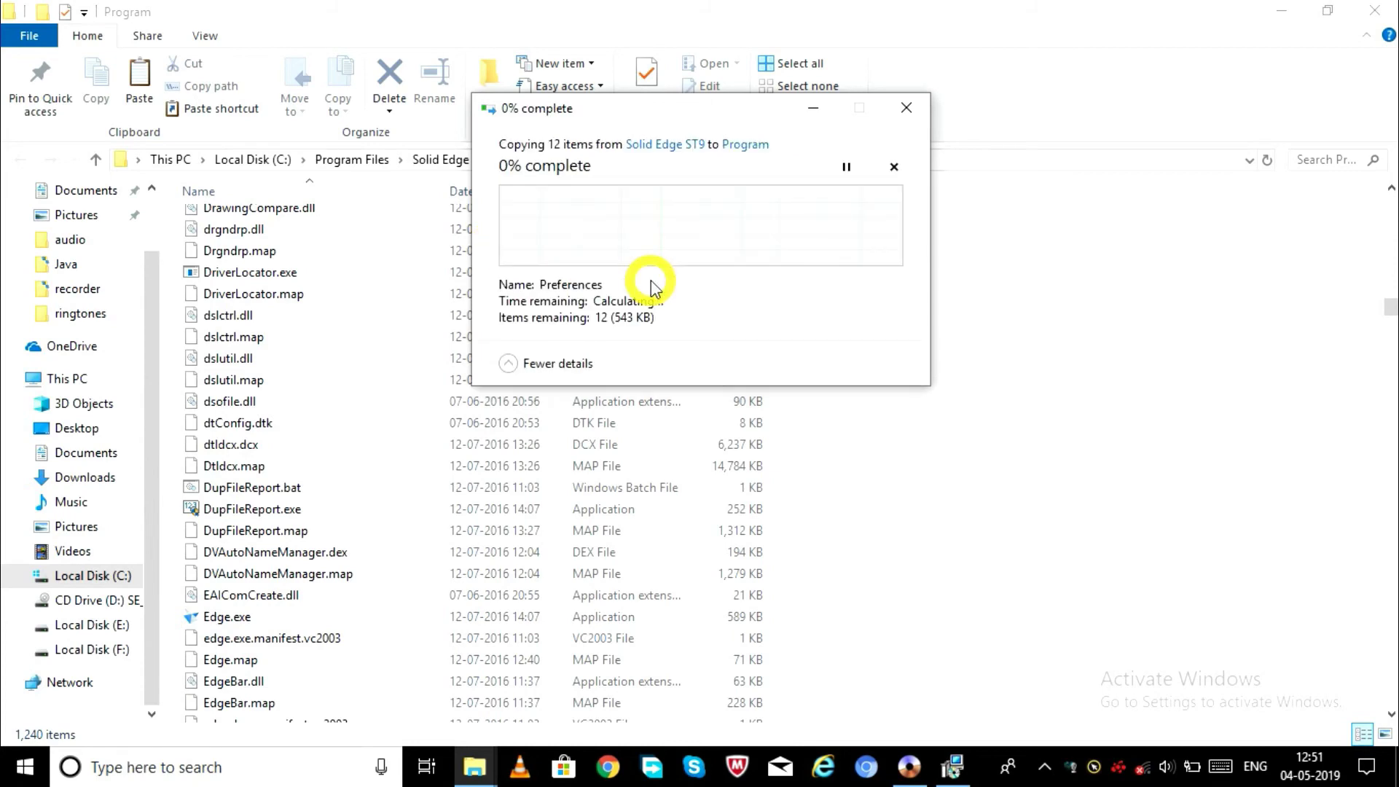
left_click(505, 253)
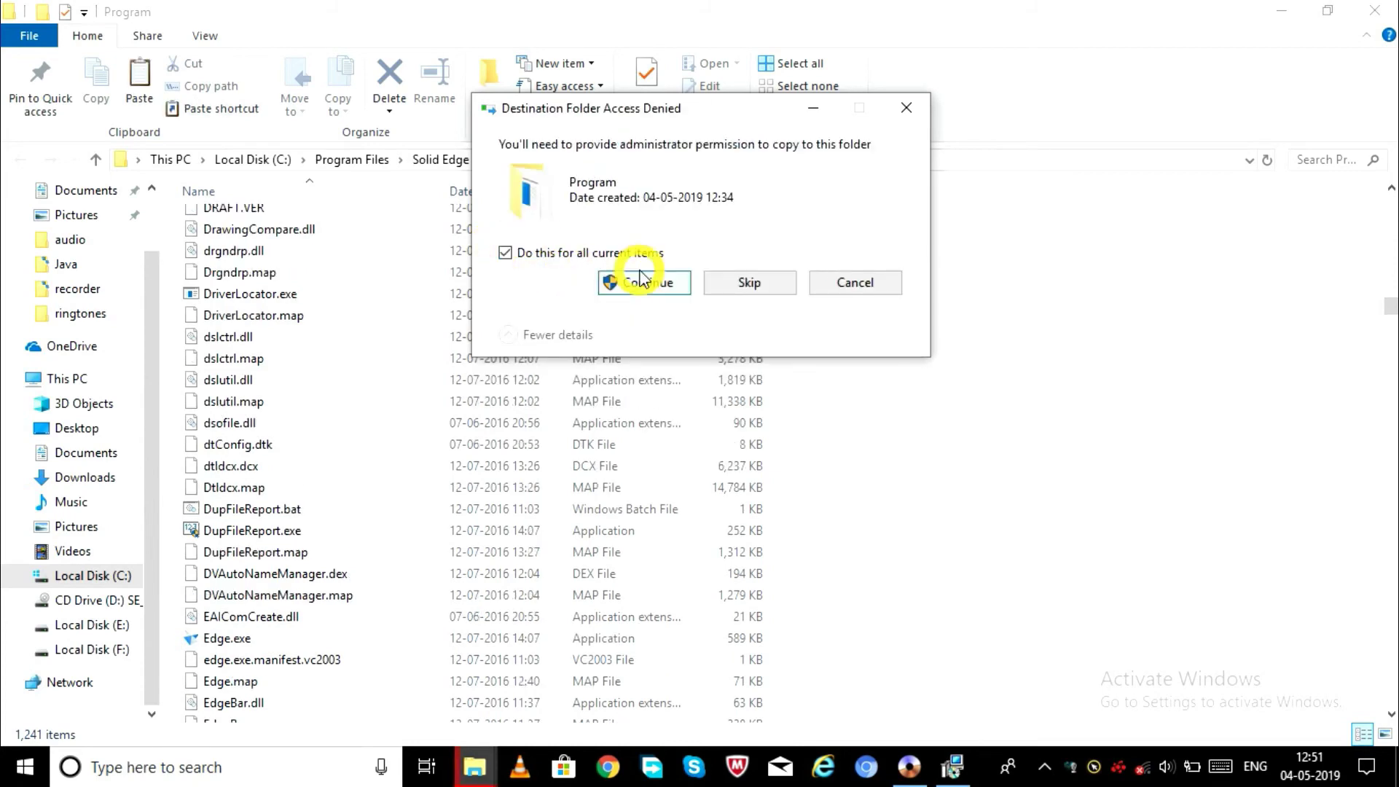
left_click(641, 283)
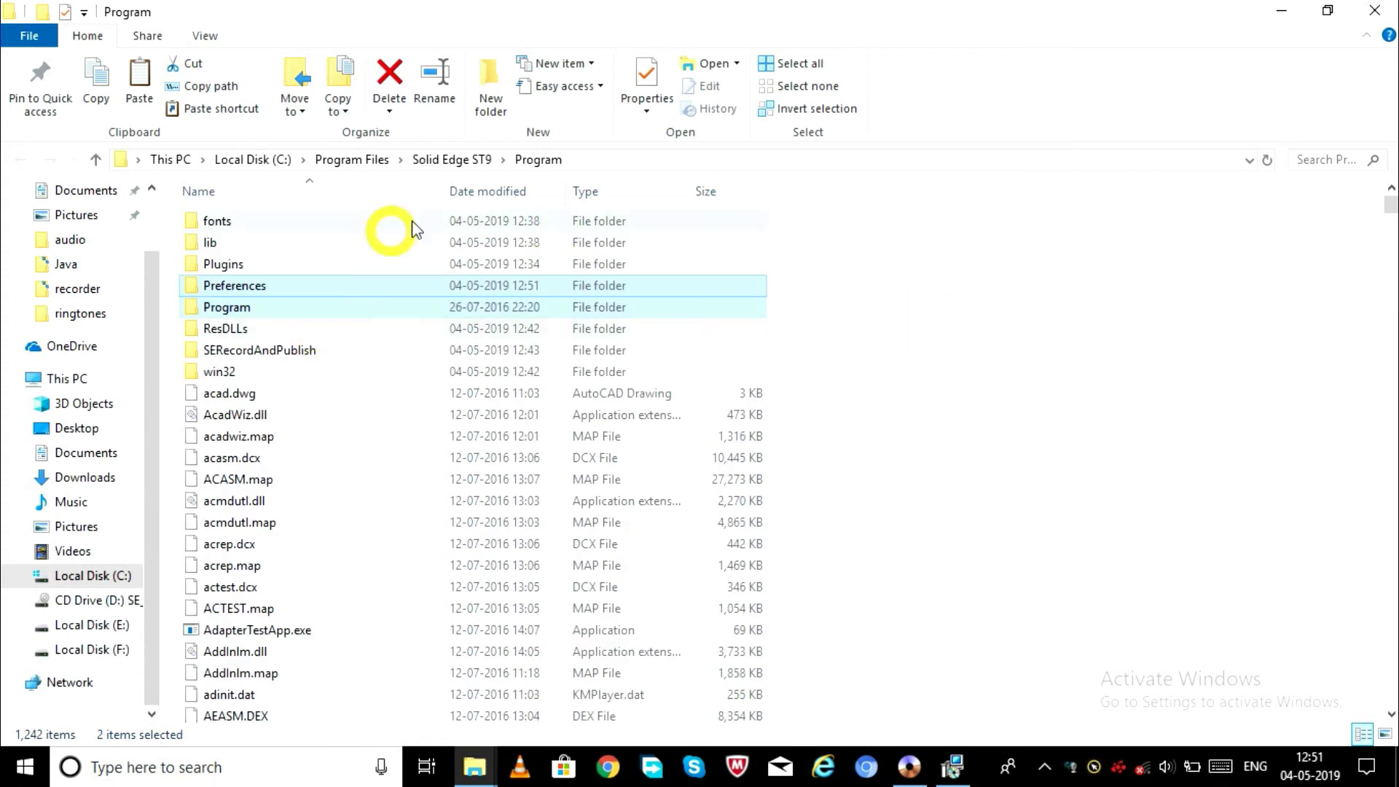
- Paste the copied folders into C:\Program Files\Solid Edge ST9, replacing the existing SELicense.dat in the destination
left_click(450, 160)
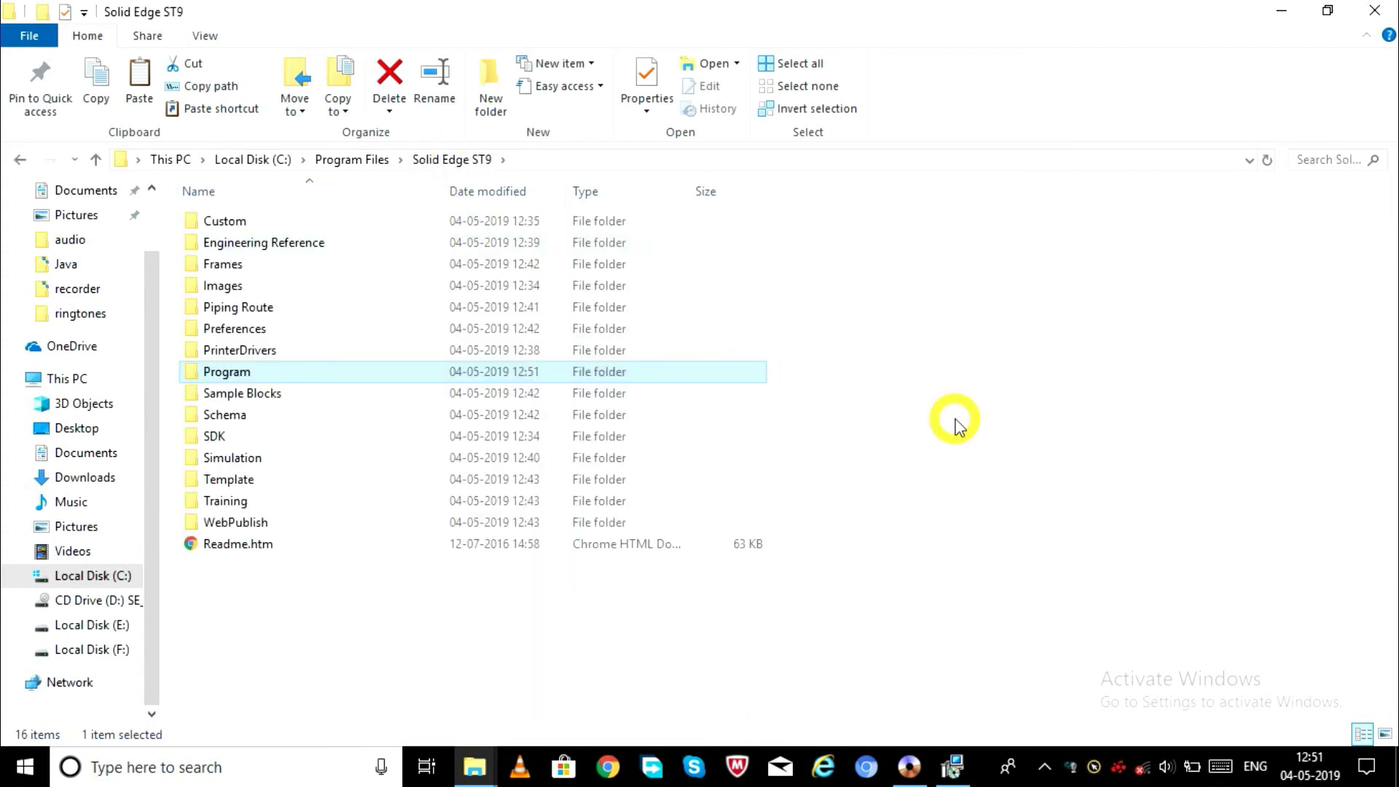
right_click(1013, 379)
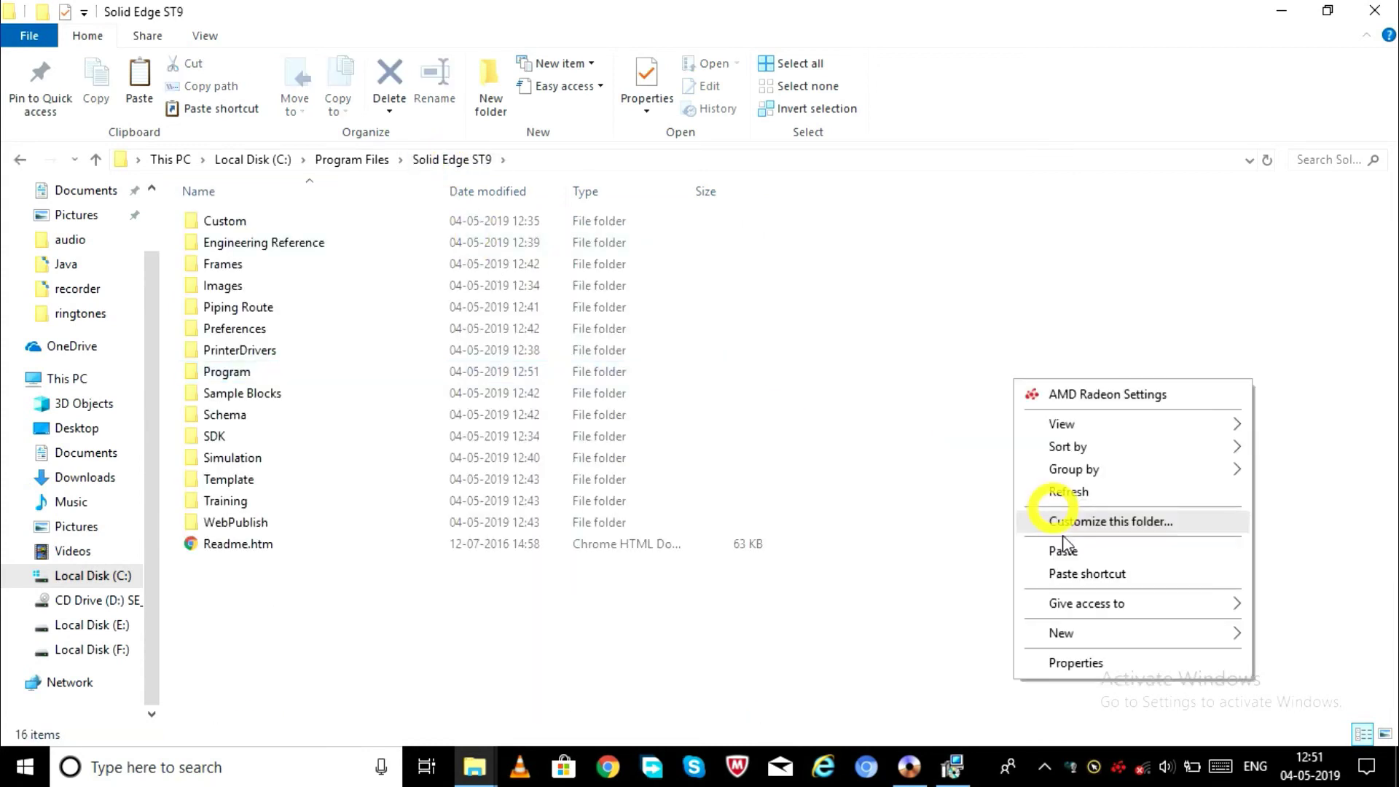
left_click(1076, 549)
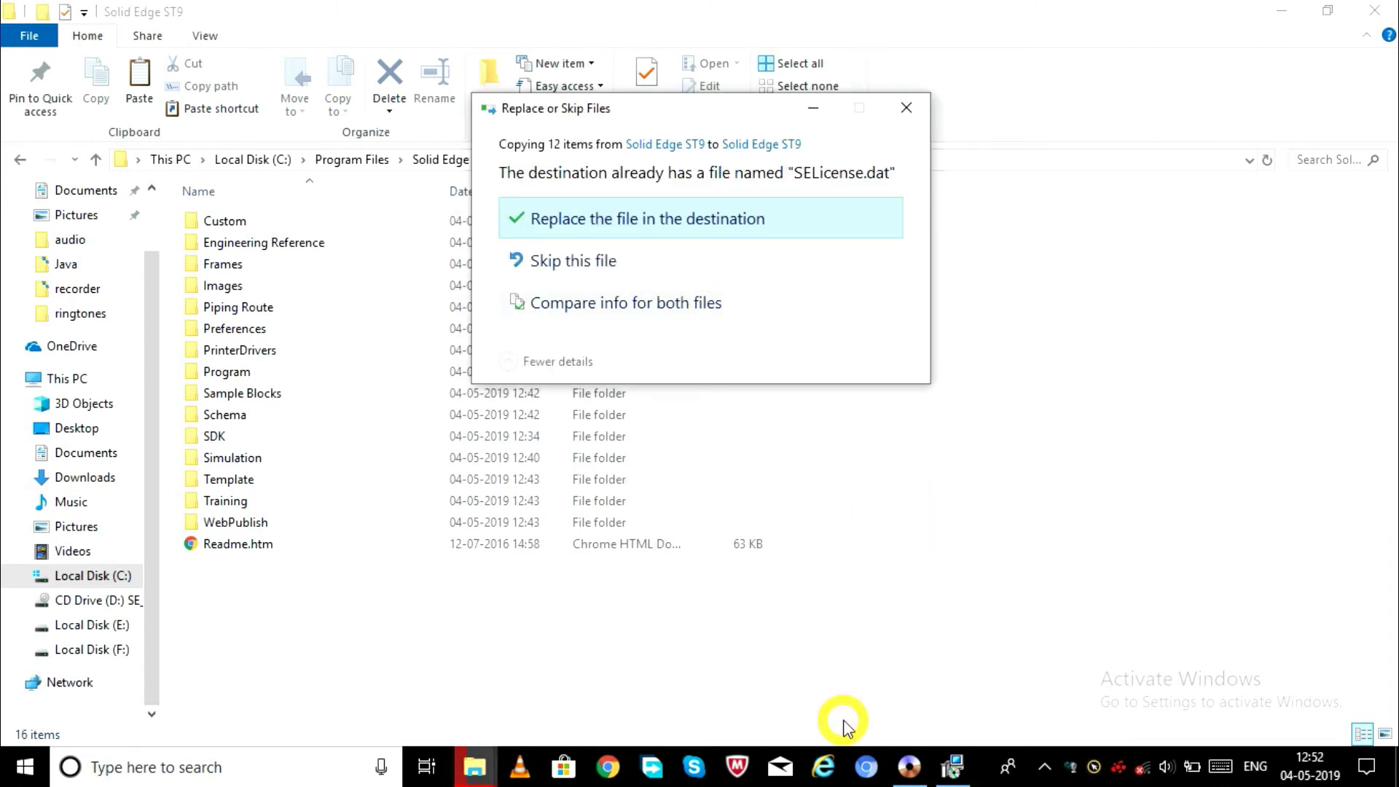
left_click(813, 223)
left_click(656, 284)
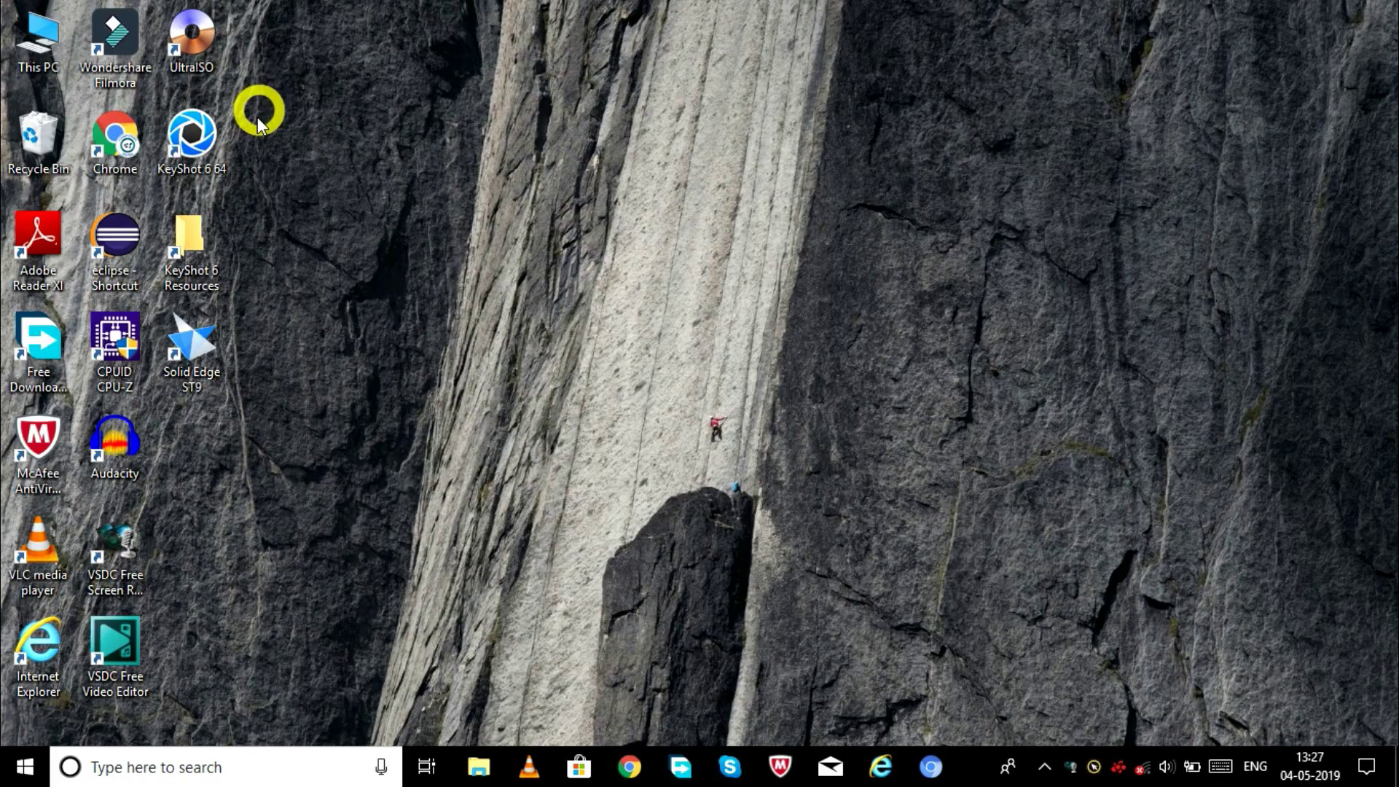
- Launch Solid Edge ST9 from its desktop shortcut
left_click(201, 354)
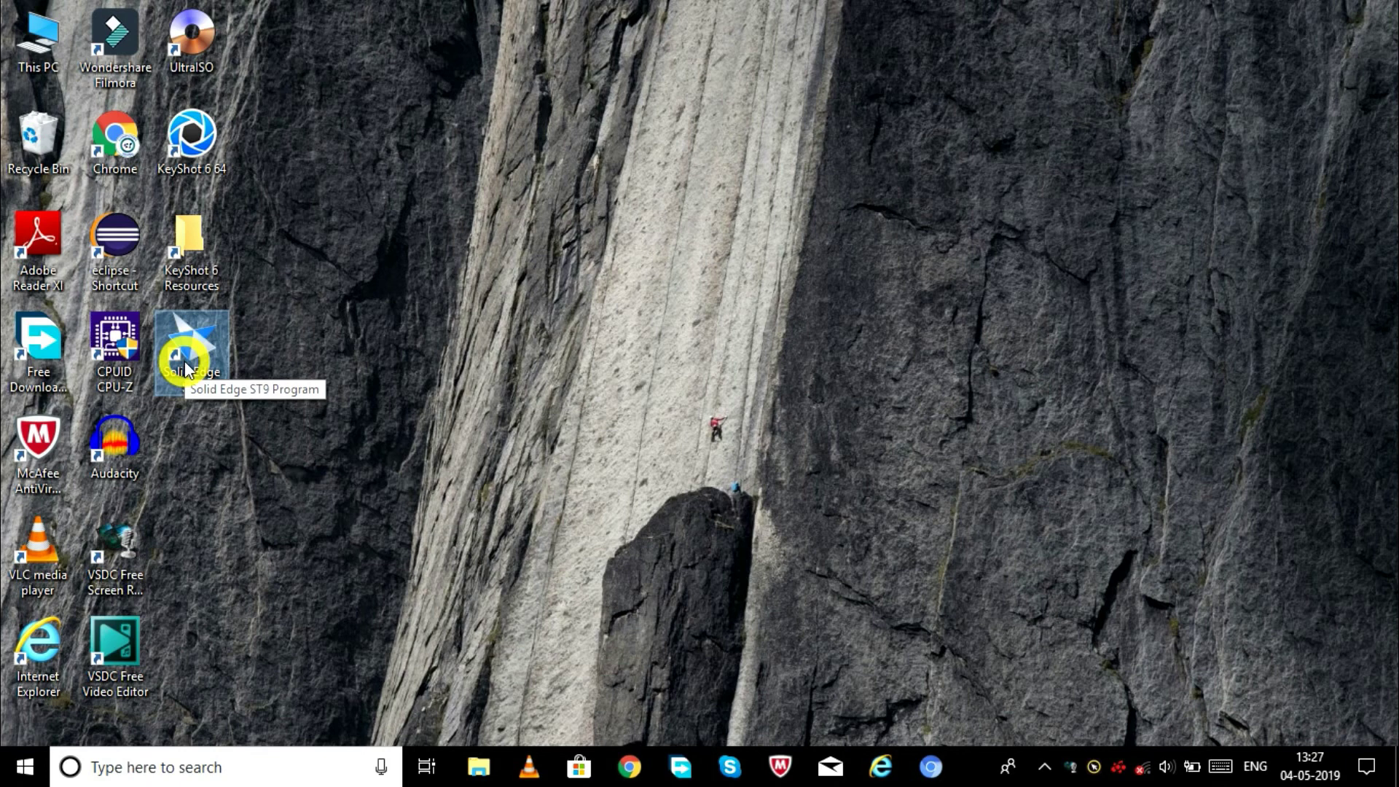
double_click(186, 368)
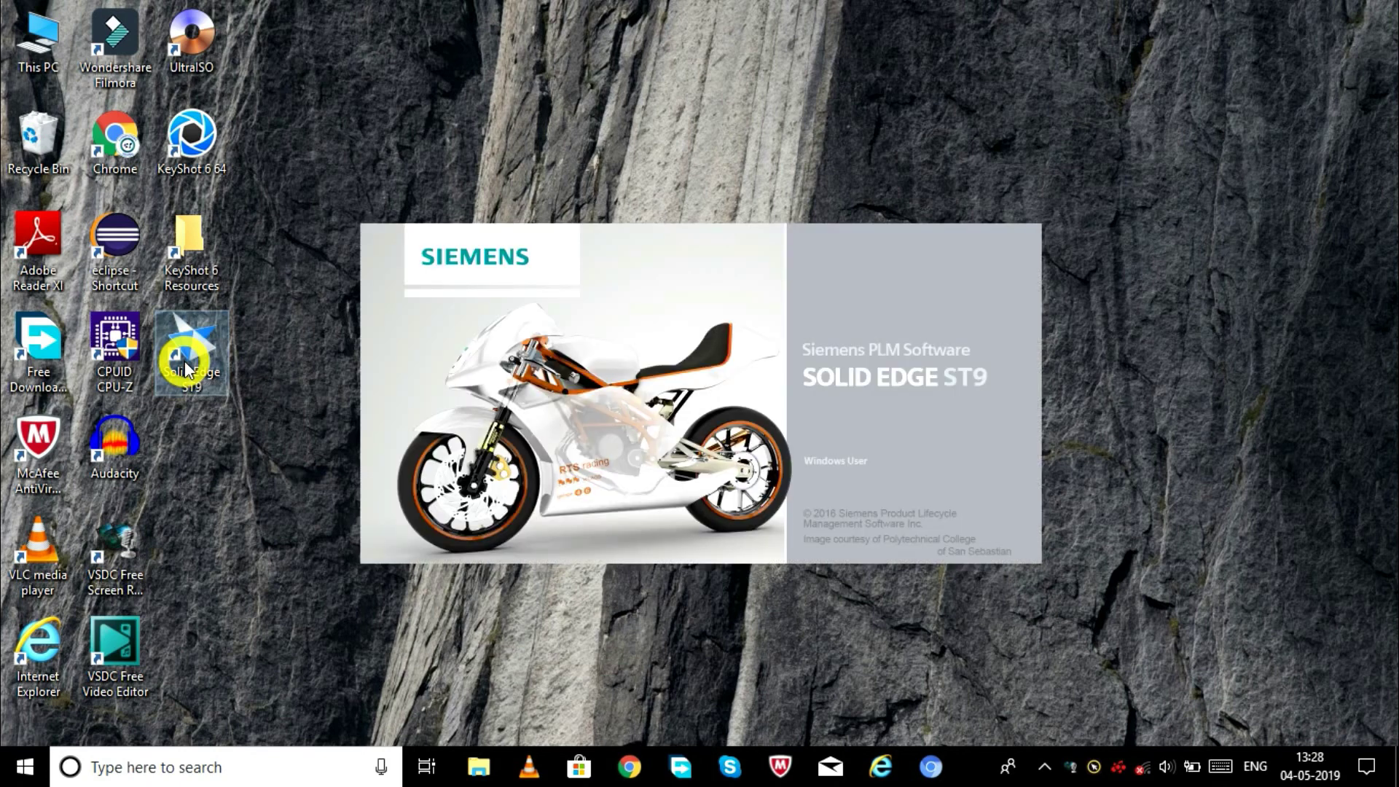